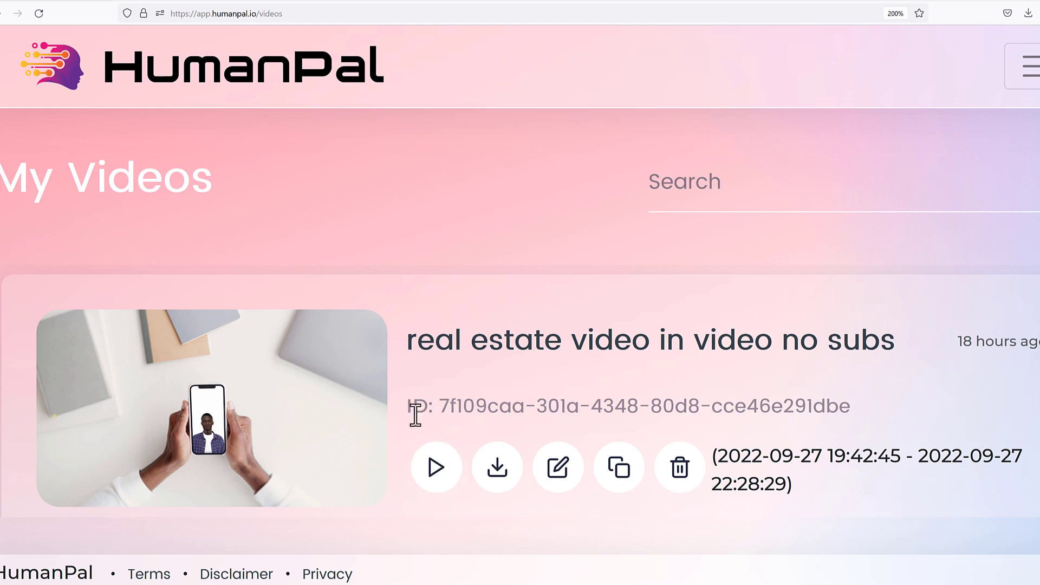
Step: Play the "real estate video in video no subs" preview, pausing at its different scenes, and close it
{"action": "left_click", "coordinate": [437, 471]}
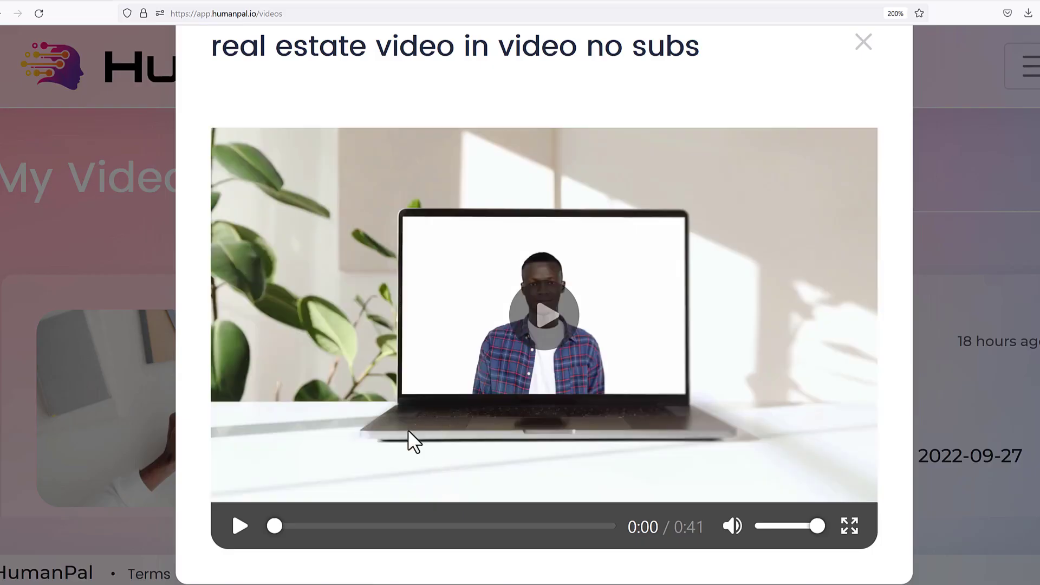
{"action": "left_click", "coordinate": [547, 318]}
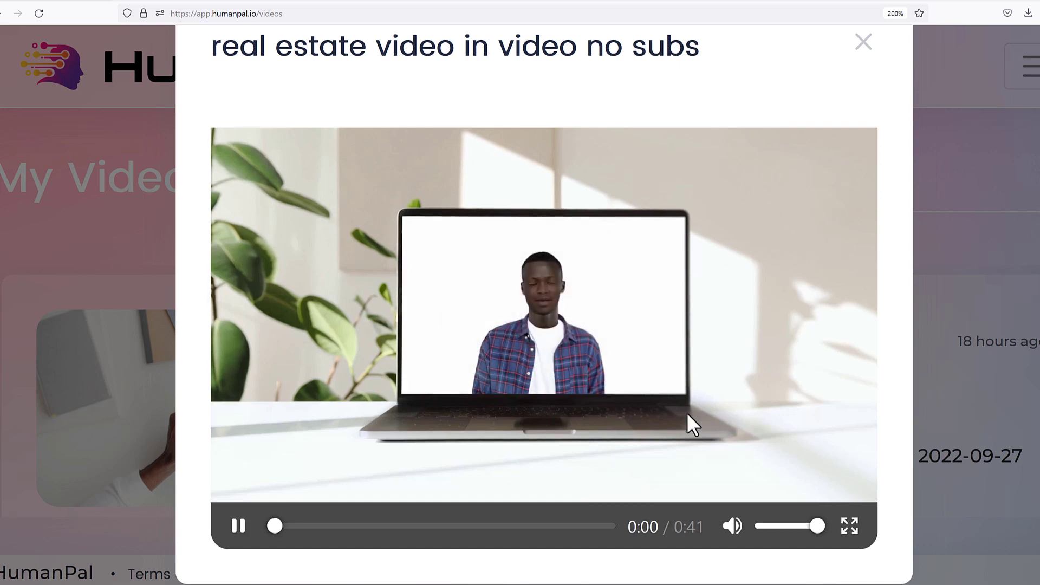
{"action": "left_click", "coordinate": [237, 526]}
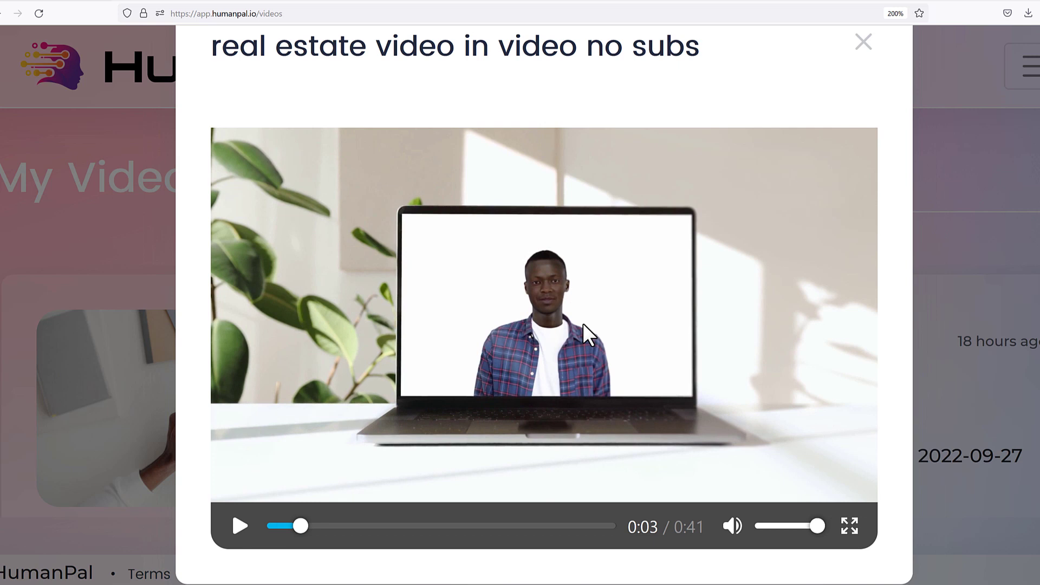
{"action": "mouse_move", "coordinate": [233, 526]}
{"action": "left_click", "coordinate": [240, 526]}
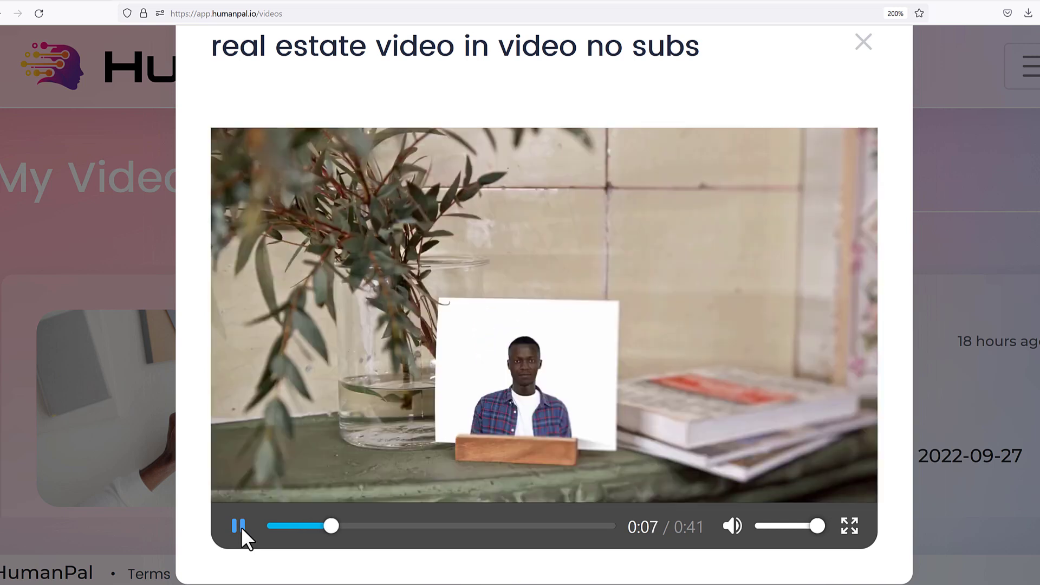
{"action": "left_click", "coordinate": [241, 527]}
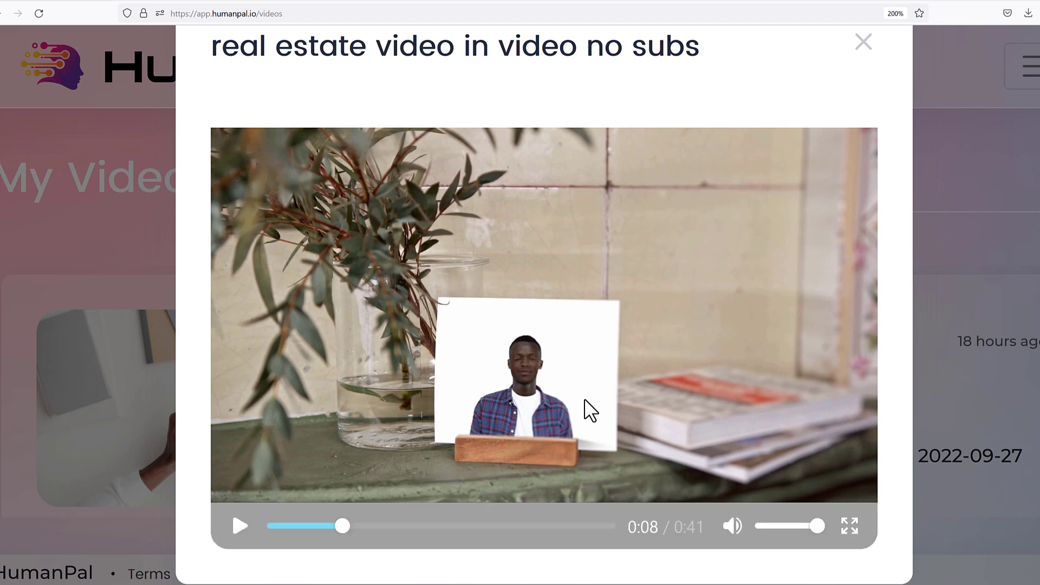
{"action": "left_click", "coordinate": [240, 525]}
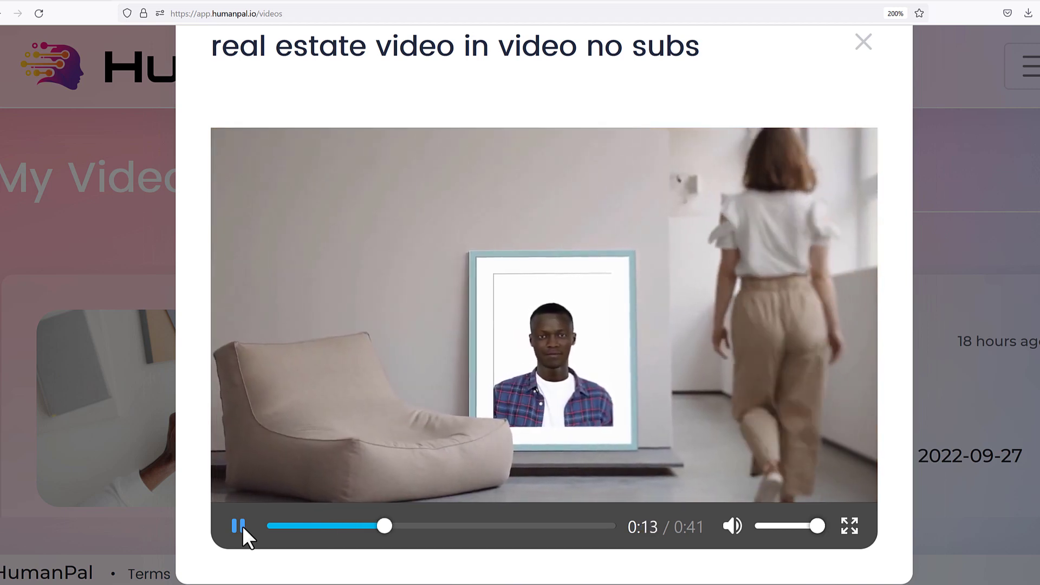
{"action": "left_click", "coordinate": [239, 526]}
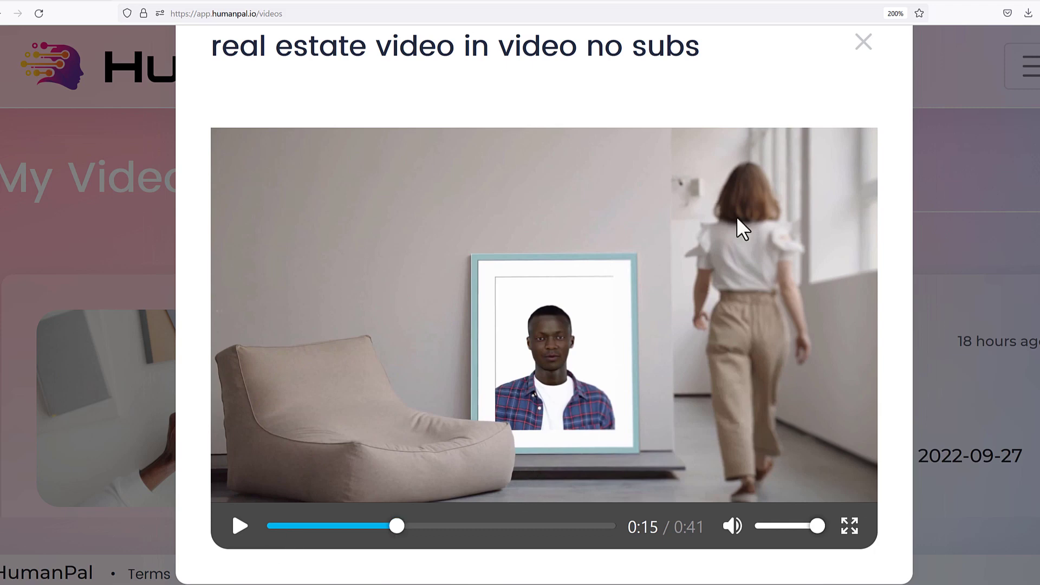
{"action": "left_click", "coordinate": [871, 51]}
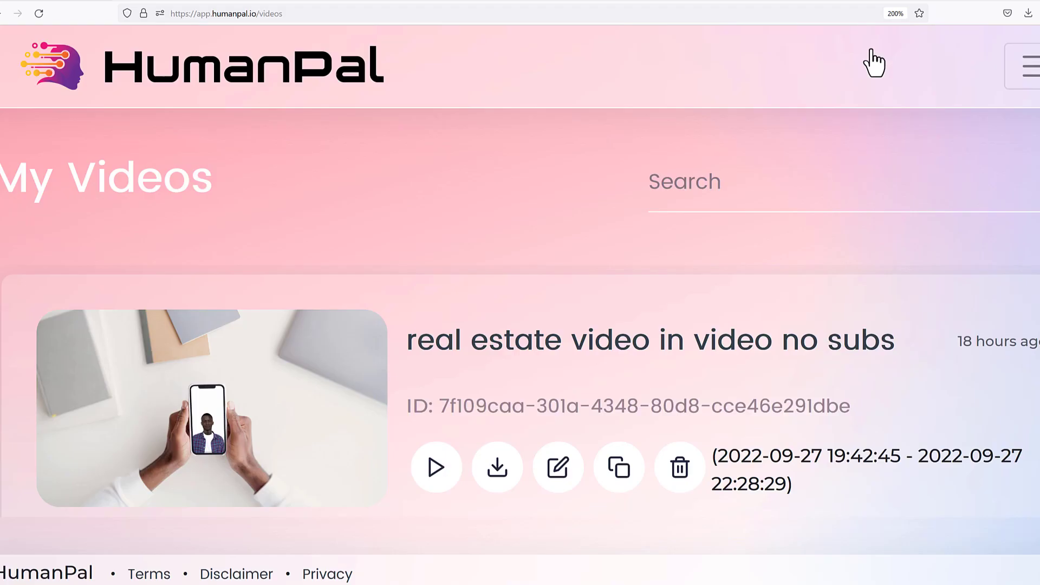
Step: Open a copy of the "real estate video in video no subs" project, dismiss the script warning and zoom the page out to 110%
{"action": "left_click", "coordinate": [619, 477]}
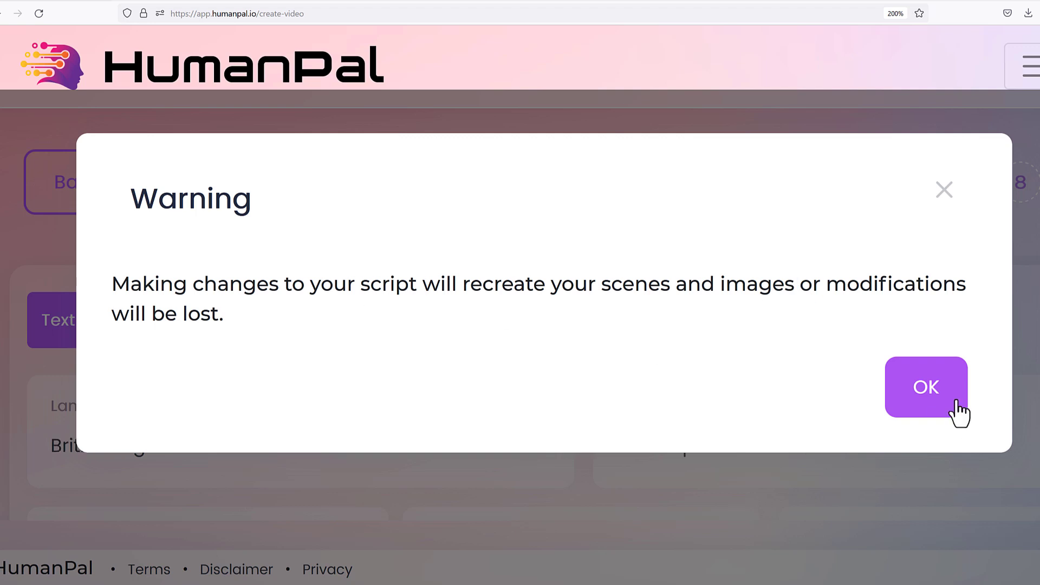
{"action": "left_click", "coordinate": [959, 414]}
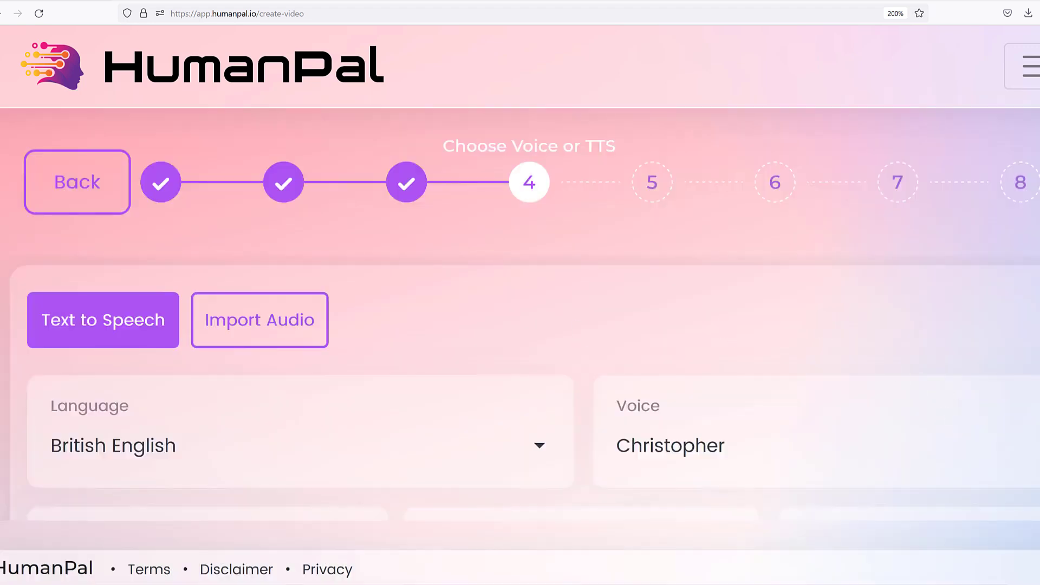
{"action": "key", "text": "ctrl+minus"}
{"action": "key", "text": "ctrl+minus"}
{"action": "key", "text": "ctrl+minus"}
{"action": "key", "text": "ctrl+minus"}
{"action": "key", "text": "ctrl+minus"}
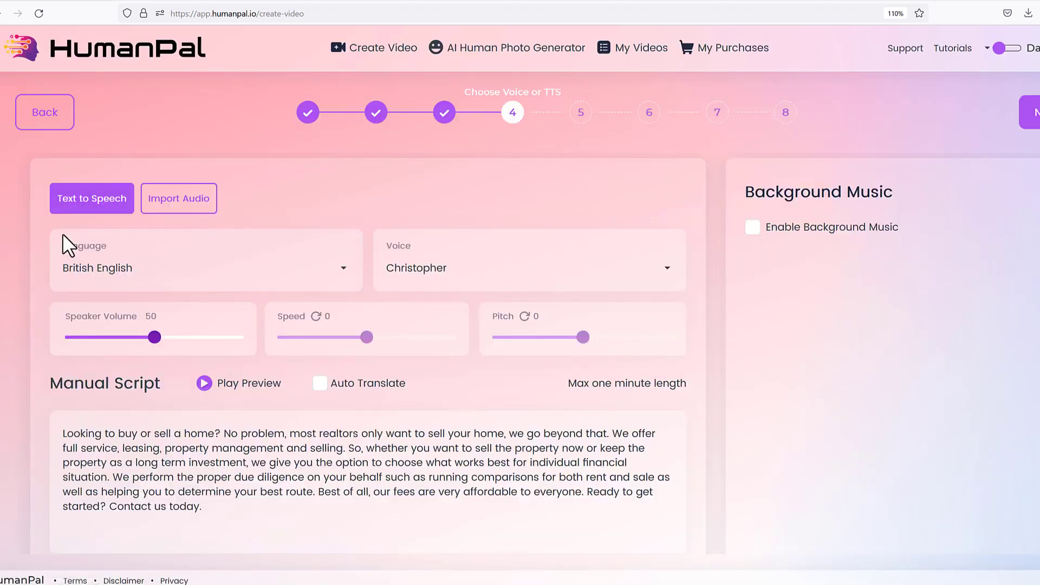
Step: Review the manual script without changing it and continue to the Text Position stage
{"action": "left_click_drag", "start_coordinate": [463, 509], "coordinate": [63, 432]}
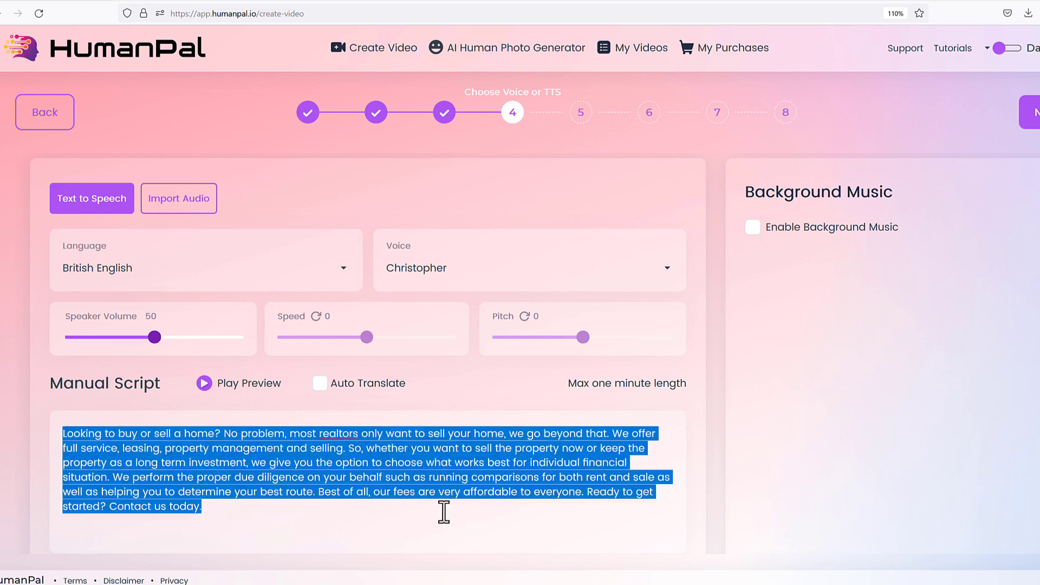
{"action": "left_click", "coordinate": [444, 512]}
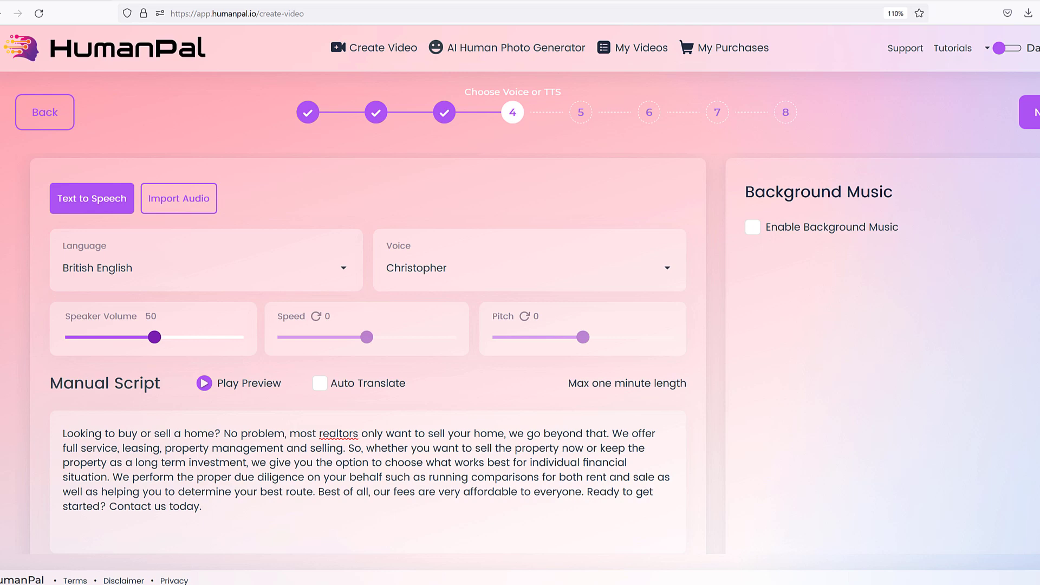
{"action": "left_click", "coordinate": [1032, 112]}
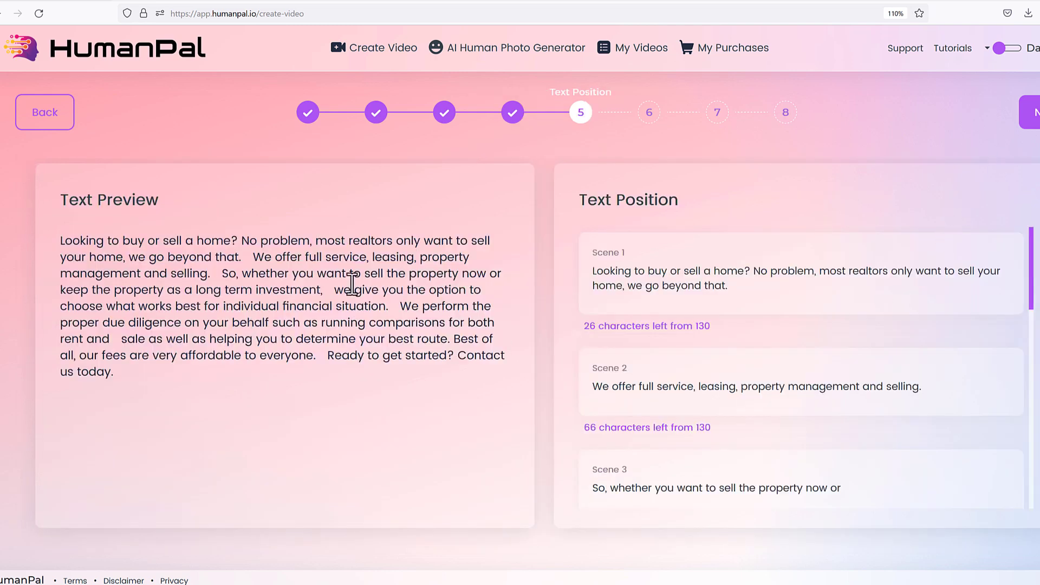
Step: Examine how the script text is divided between Scene 1 and Scene 2 in the Text Position list
{"action": "left_click_drag", "start_coordinate": [575, 201], "coordinate": [673, 200]}
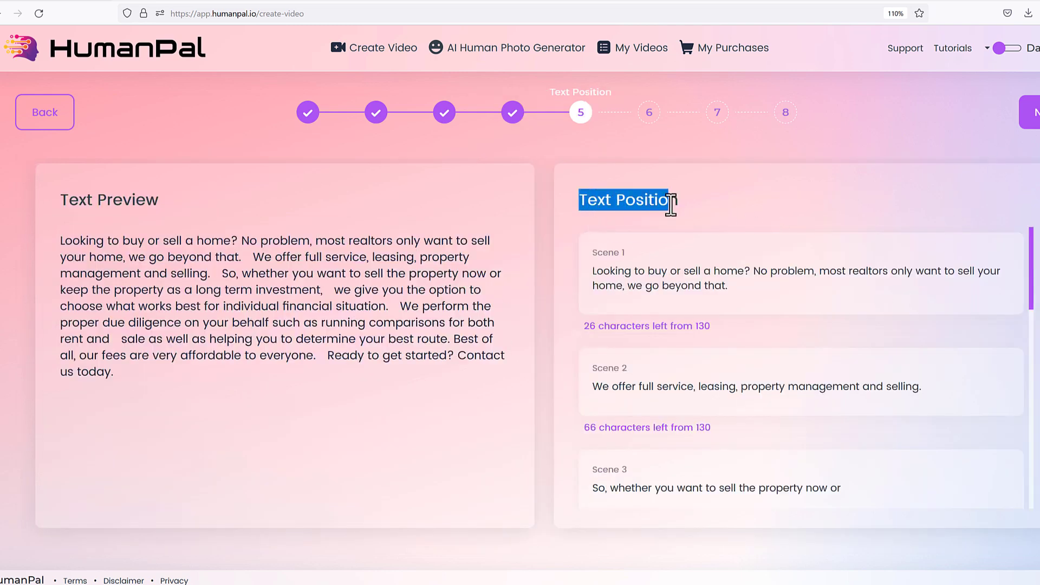
{"action": "double_click", "coordinate": [673, 200]}
{"action": "left_click", "coordinate": [713, 204]}
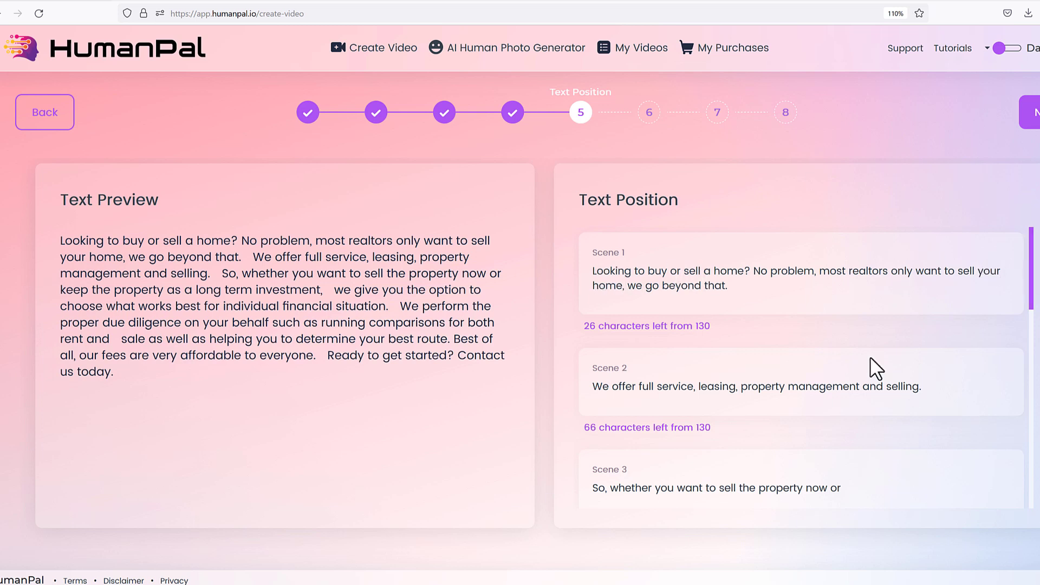
{"action": "left_click_drag", "start_coordinate": [766, 295], "coordinate": [501, 248]}
{"action": "left_click", "coordinate": [697, 262]}
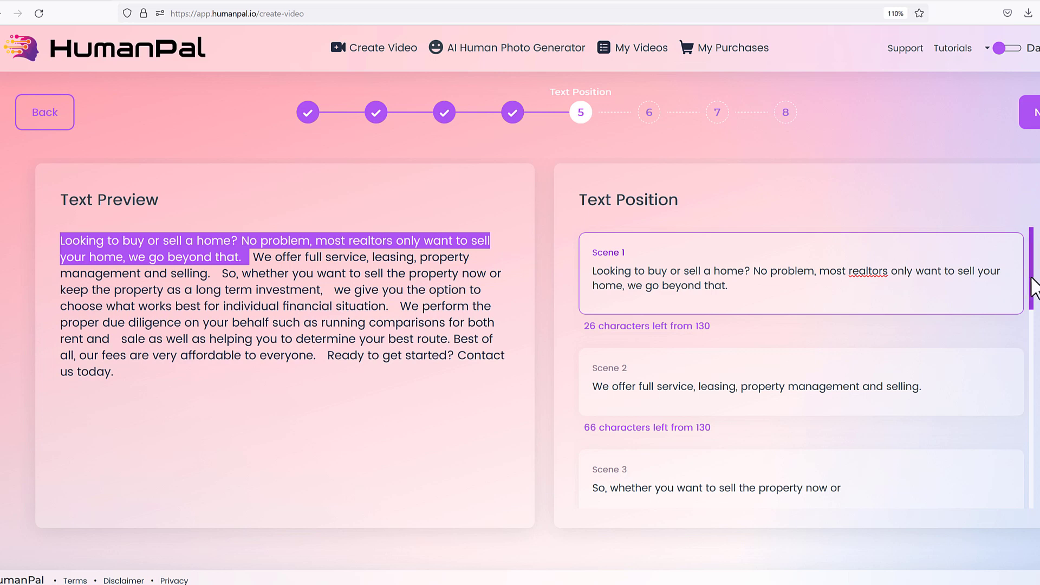
{"action": "left_click_drag", "start_coordinate": [639, 270], "coordinate": [794, 270]}
{"action": "left_click", "coordinate": [743, 269]}
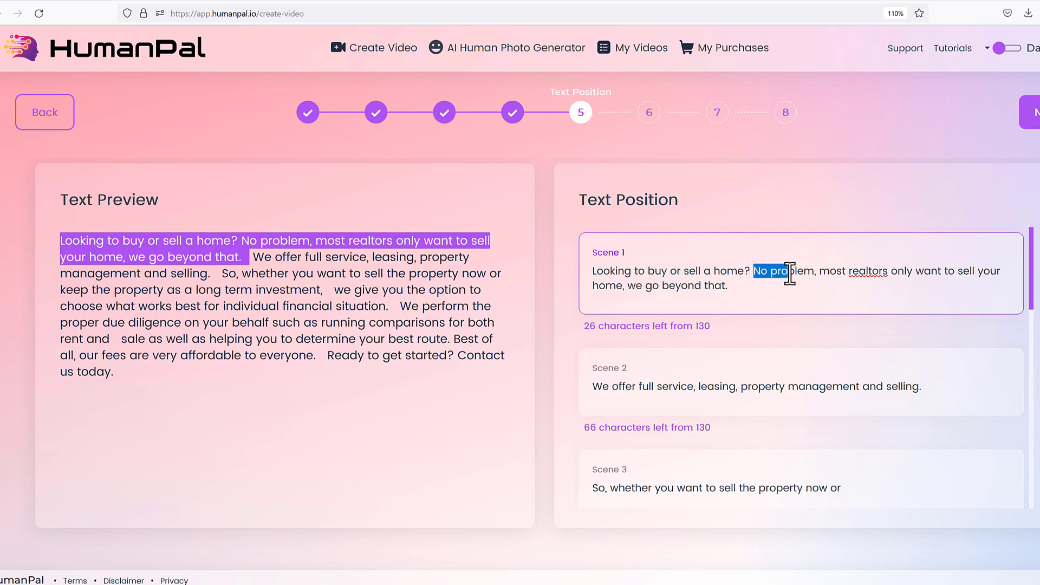
{"action": "left_click", "coordinate": [829, 271]}
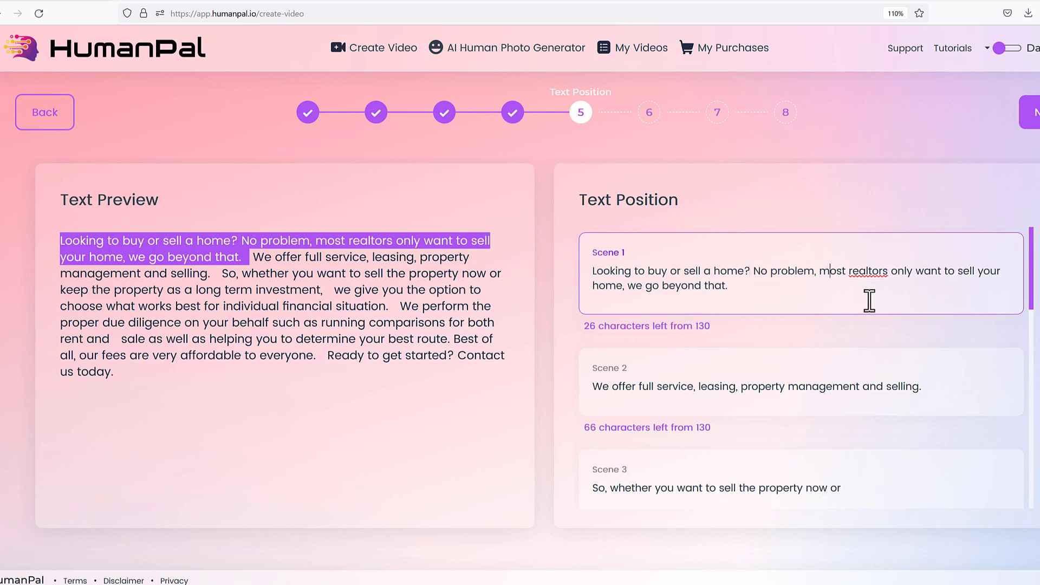
{"action": "left_click_drag", "start_coordinate": [720, 286], "coordinate": [738, 289]}
{"action": "scroll", "coordinate": [854, 317], "scroll_direction": "down", "scroll_amount": 3}
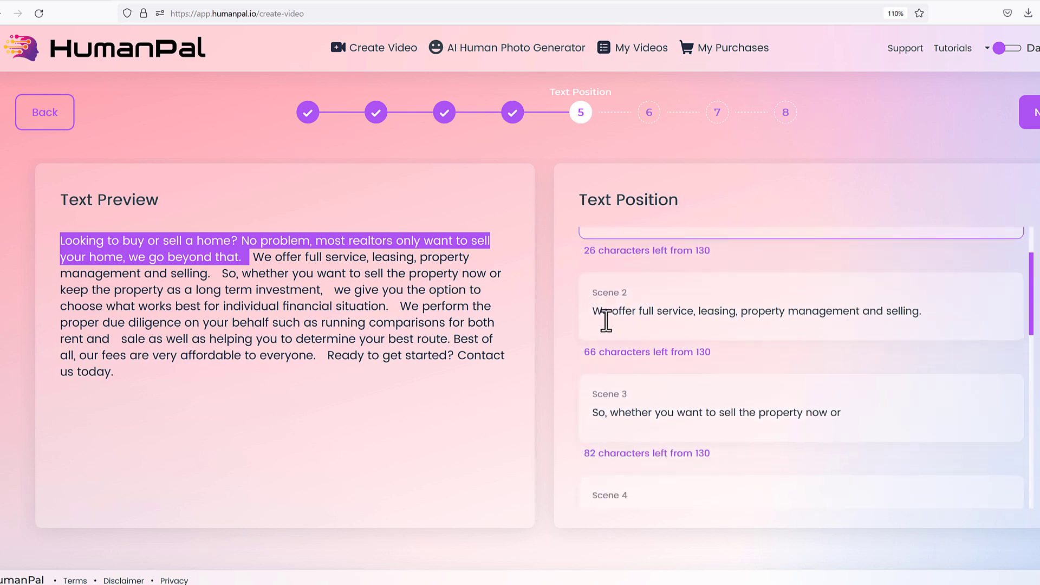
{"action": "left_click", "coordinate": [599, 307]}
{"action": "left_click_drag", "start_coordinate": [650, 310], "coordinate": [760, 307]}
{"action": "left_click", "coordinate": [761, 307]}
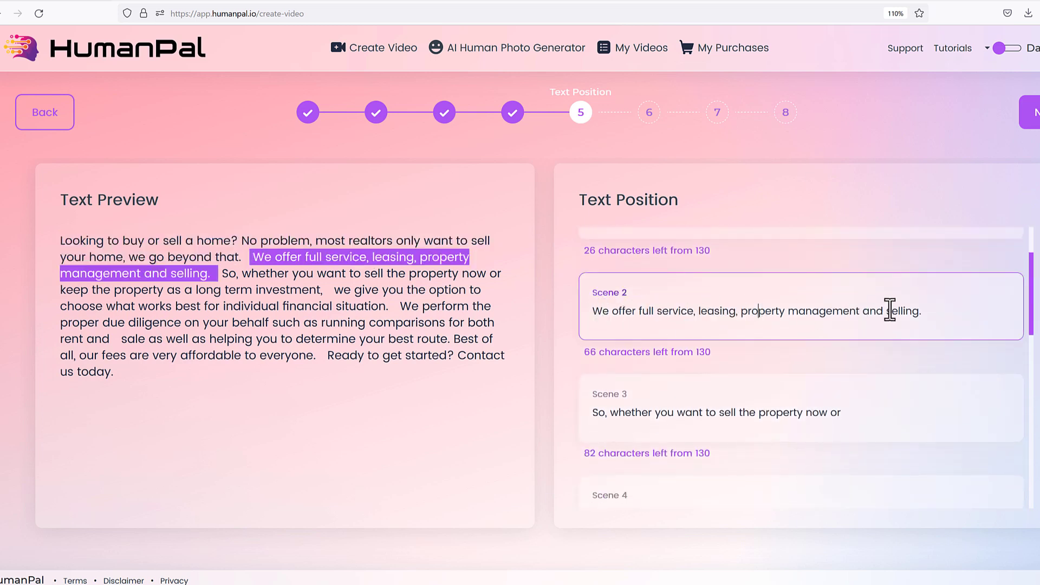
{"action": "left_click_drag", "start_coordinate": [931, 311], "coordinate": [408, 320]}
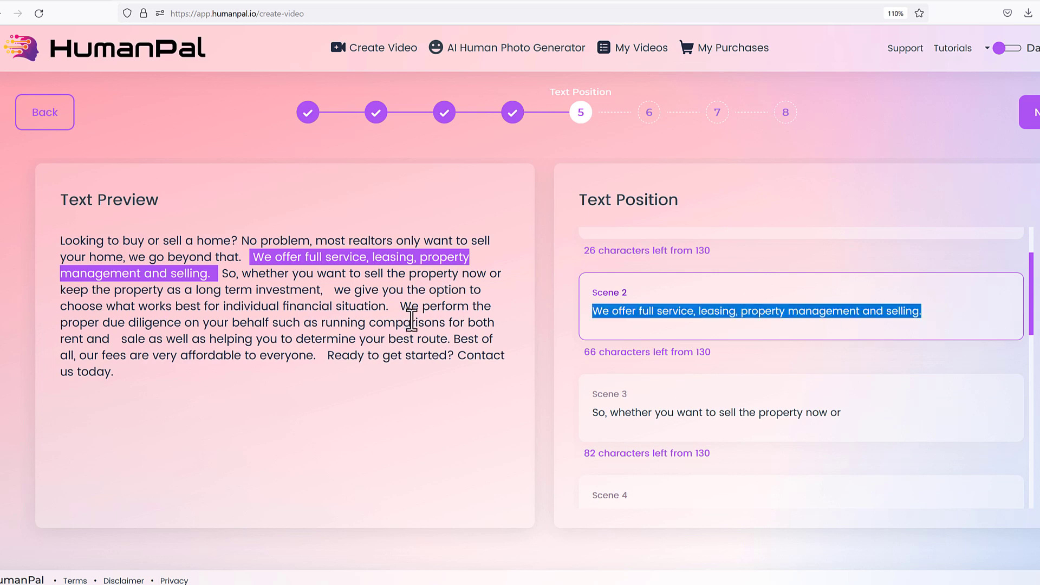
{"action": "scroll", "coordinate": [888, 386], "scroll_direction": "down", "scroll_amount": 3}
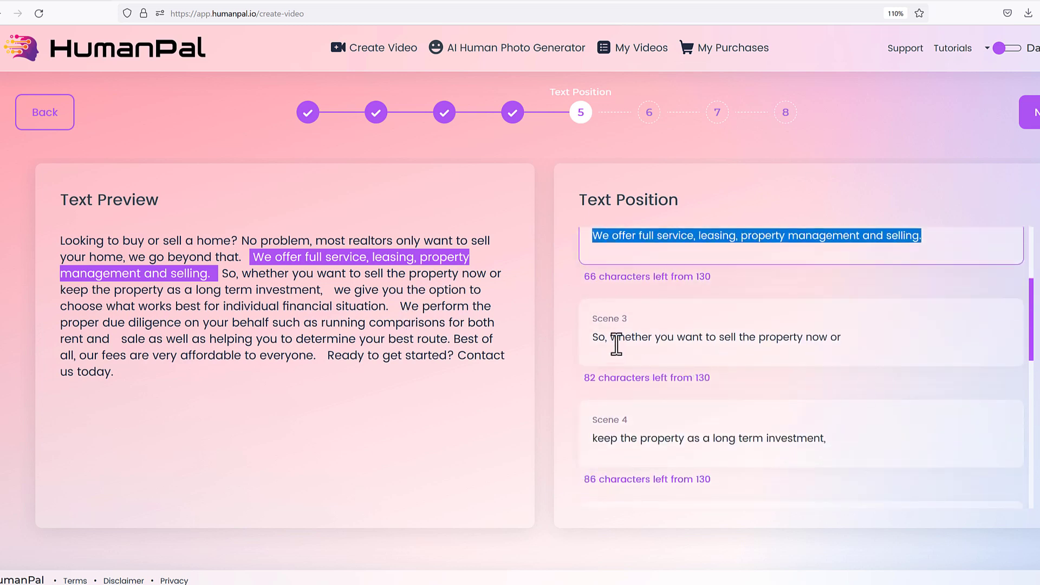
Step: Replace the final word "or" in Scene 3 with "..." so the line reads "So, whether you want to sell the property now..."
{"action": "left_click", "coordinate": [599, 338]}
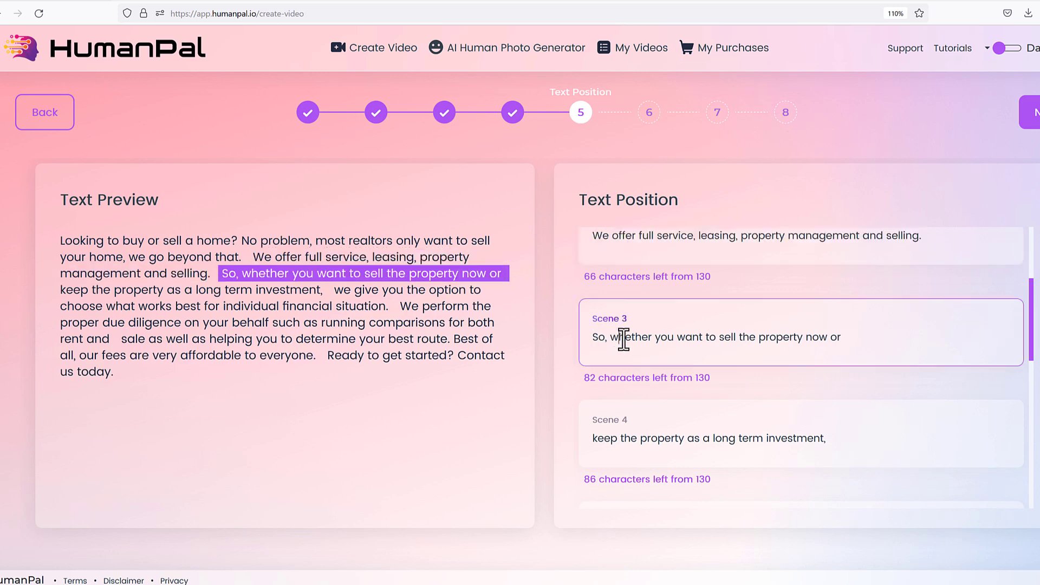
{"action": "left_click_drag", "start_coordinate": [622, 336], "coordinate": [877, 336]}
{"action": "left_click", "coordinate": [880, 336]}
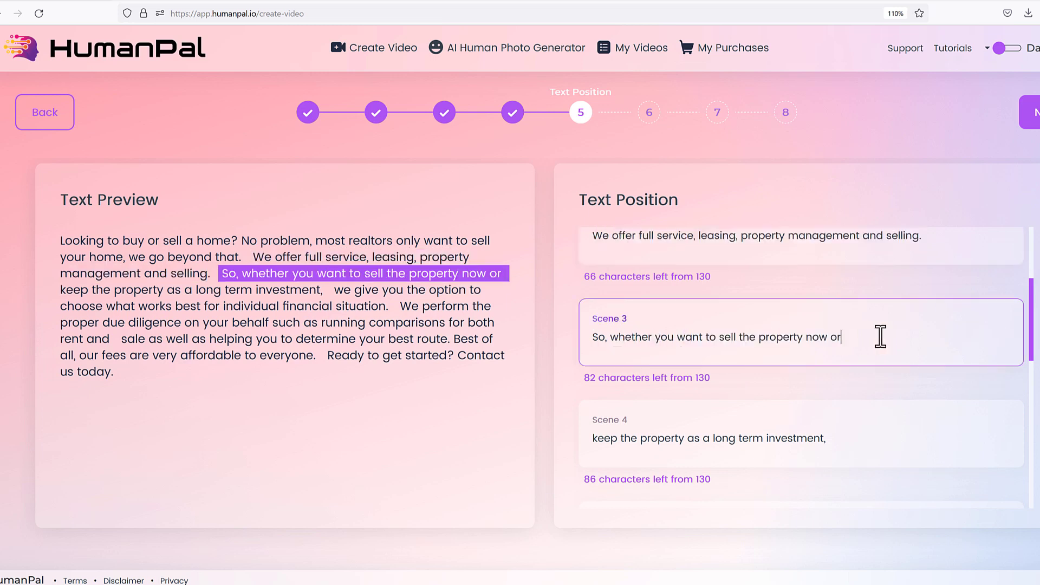
{"action": "left_click", "coordinate": [834, 337]}
{"action": "left_click_drag", "start_coordinate": [827, 339], "coordinate": [840, 337]}
{"action": "type", "text": "..."}
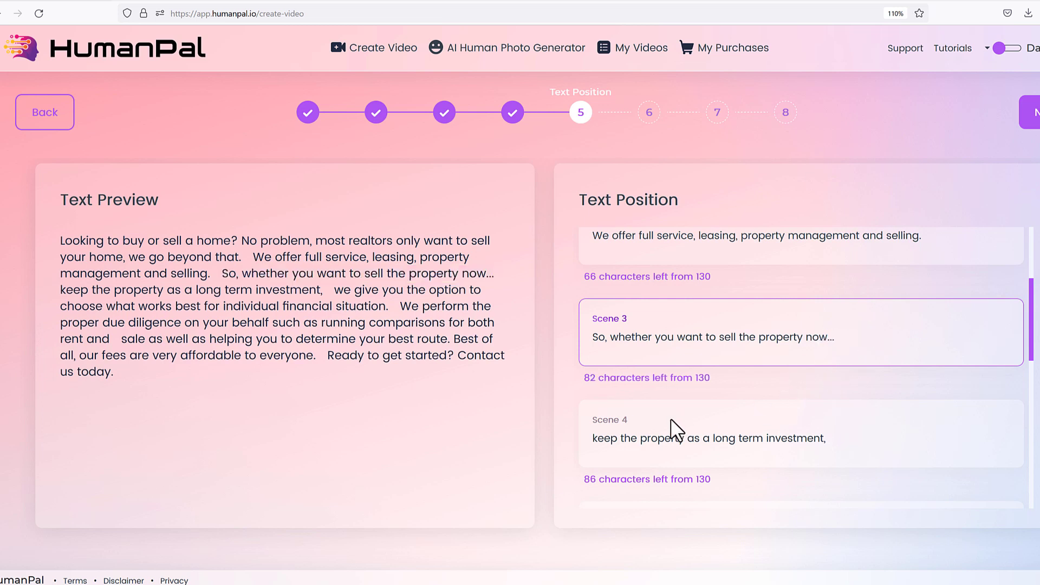
Step: Insert "or" at the start of Scene 4 so it reads "or keep the property as a long term investment,"
{"action": "left_click", "coordinate": [595, 437]}
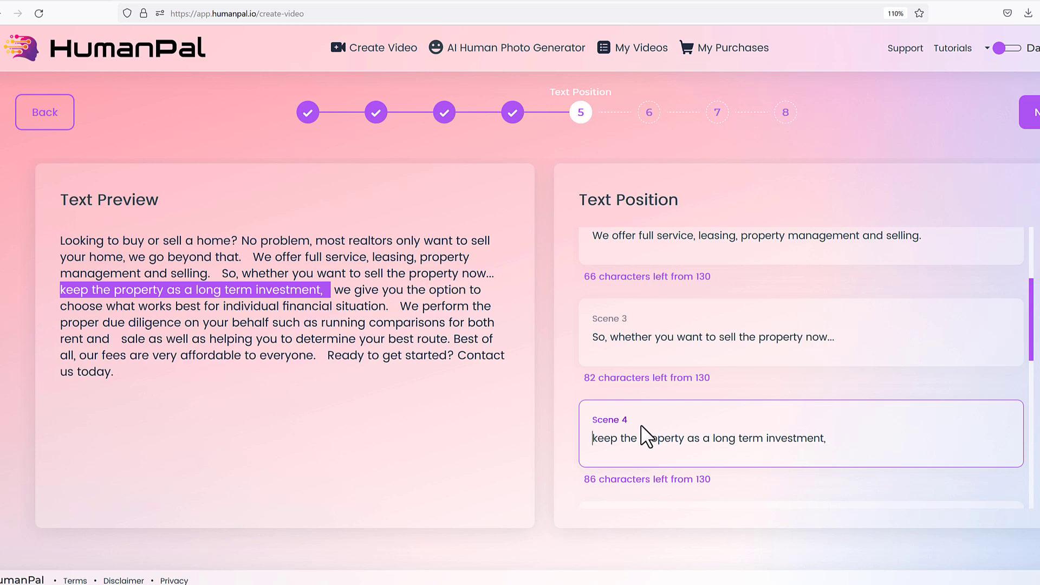
{"action": "type", "text": "or"}
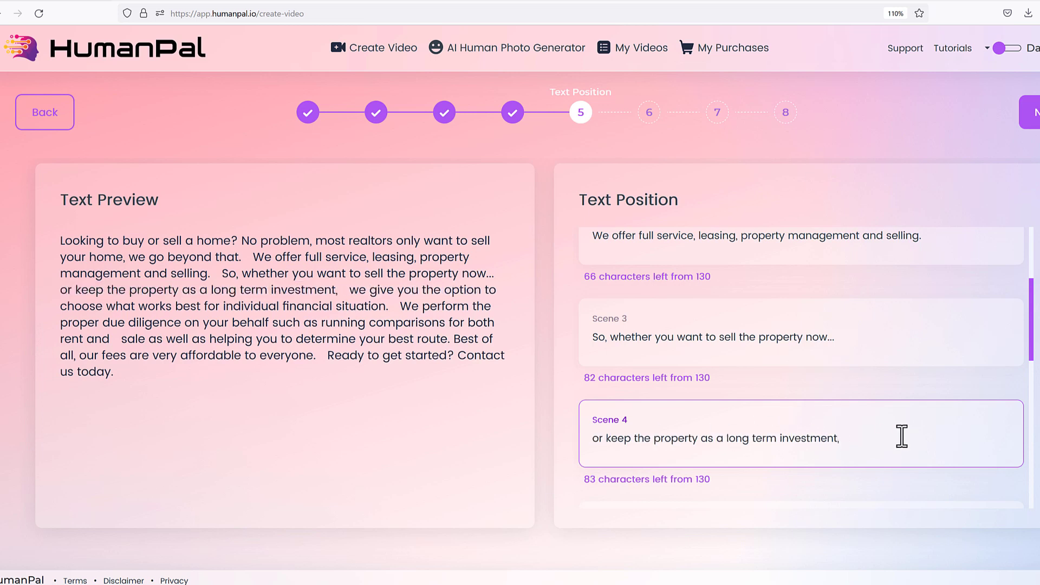
{"action": "scroll", "coordinate": [905, 369], "scroll_direction": "down", "scroll_amount": 2}
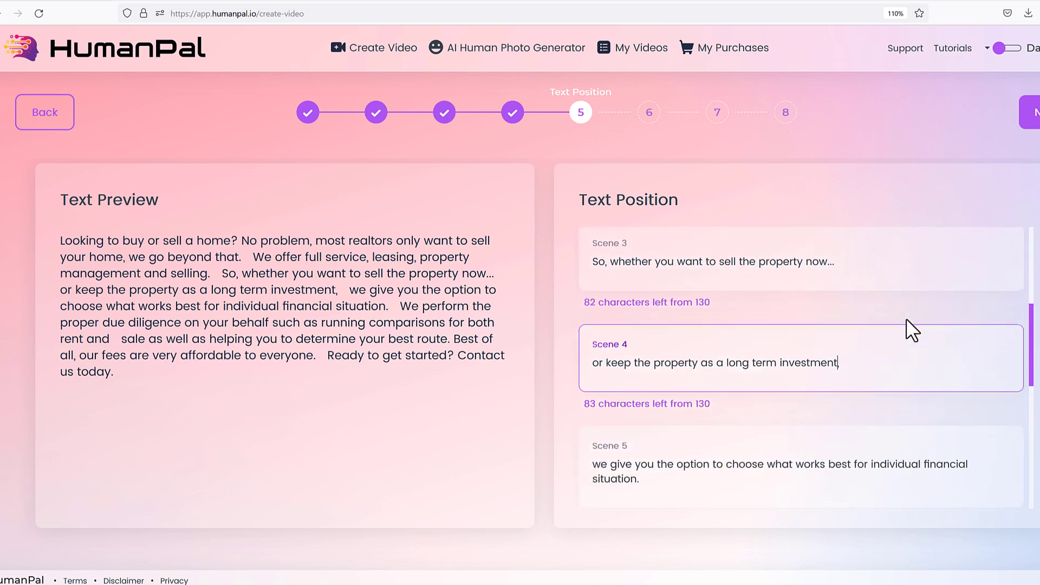
{"action": "scroll", "coordinate": [887, 359], "scroll_direction": "down", "scroll_amount": 2}
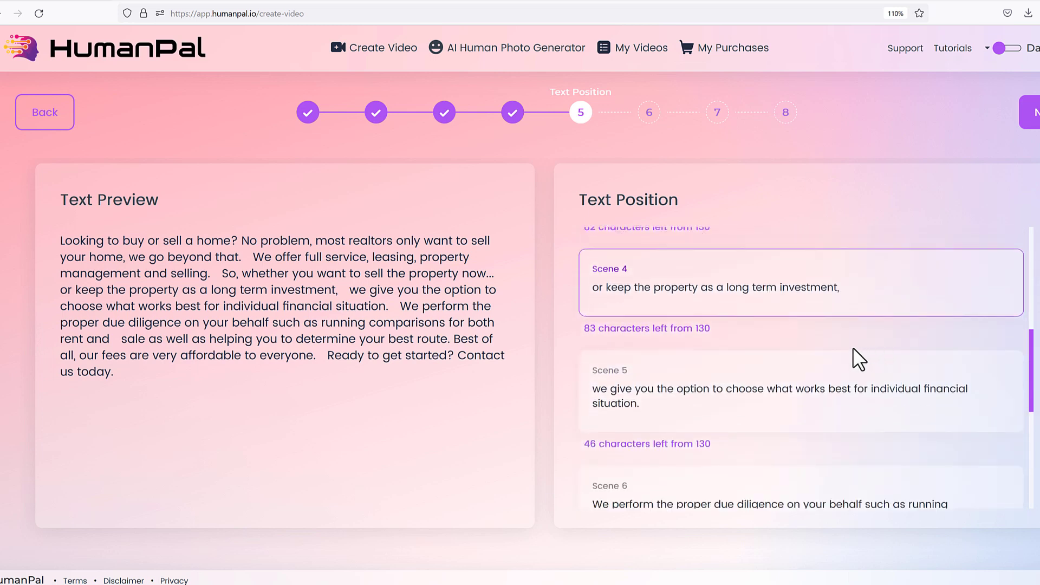
{"action": "left_click_drag", "start_coordinate": [840, 292], "coordinate": [834, 291]}
{"action": "left_click", "coordinate": [837, 291]}
Step: Add the word "sale" to the end of Scene 6 so it ends with "comparisons for both rent and sale"
{"action": "scroll", "coordinate": [722, 390], "scroll_direction": "down", "scroll_amount": 4}
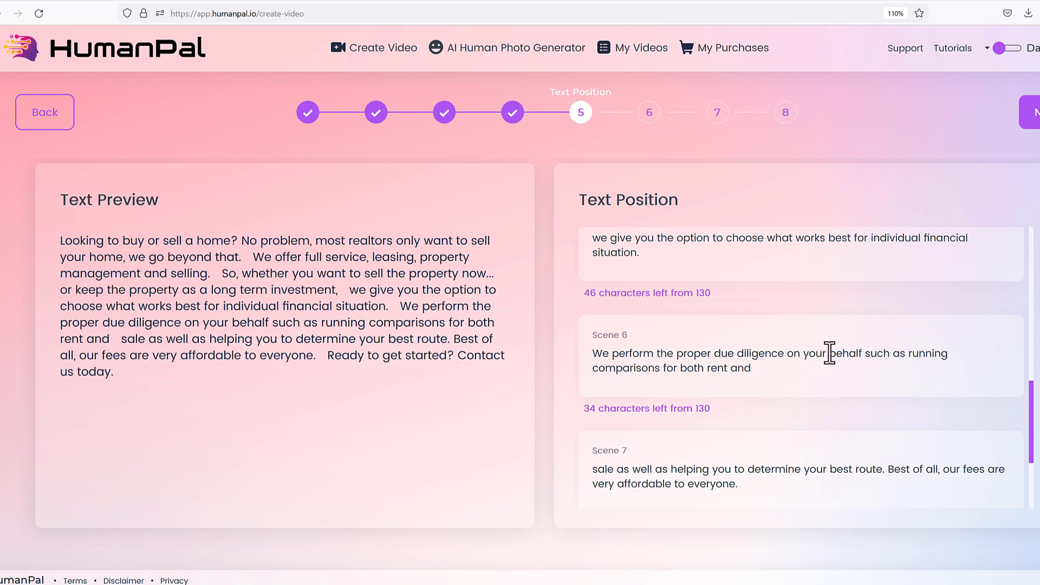
{"action": "left_click", "coordinate": [735, 369]}
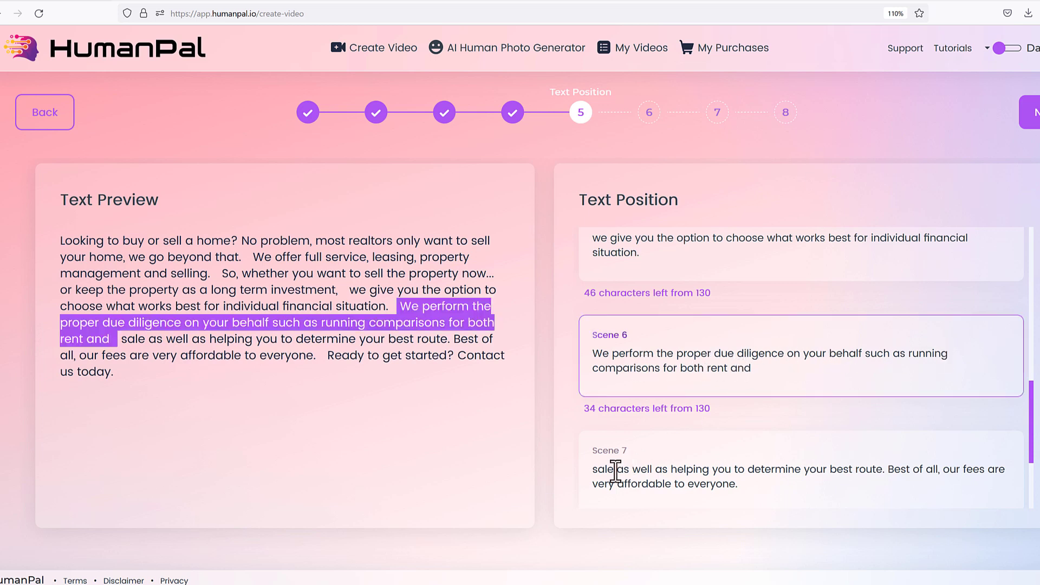
{"action": "left_click", "coordinate": [764, 375]}
{"action": "type", "text": "sale"}
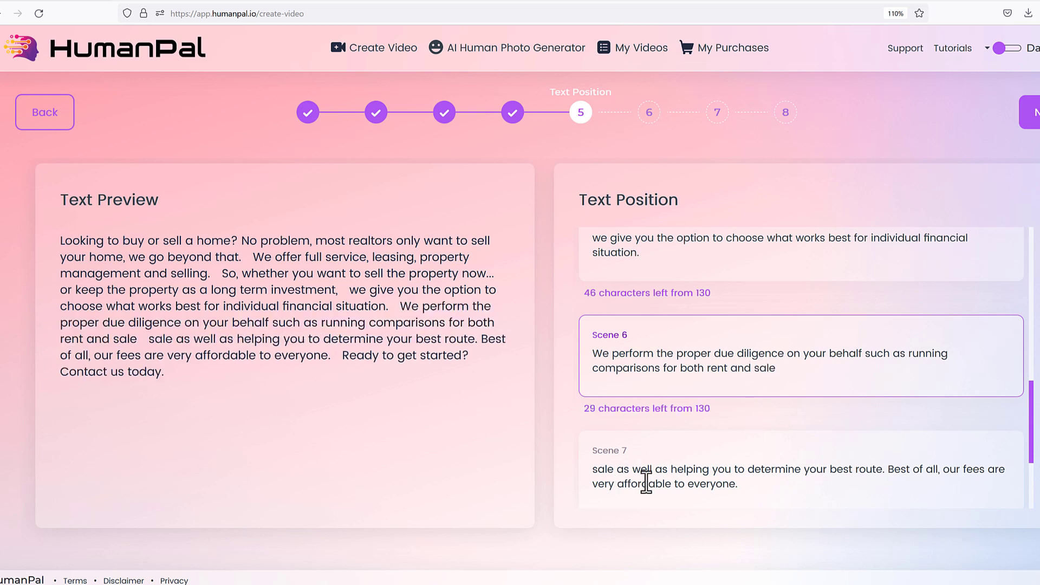
Step: Compare the end of Scene 6 with the start of Scene 7 for the repeated word "sale"
{"action": "left_click_drag", "start_coordinate": [617, 469], "coordinate": [585, 464]}
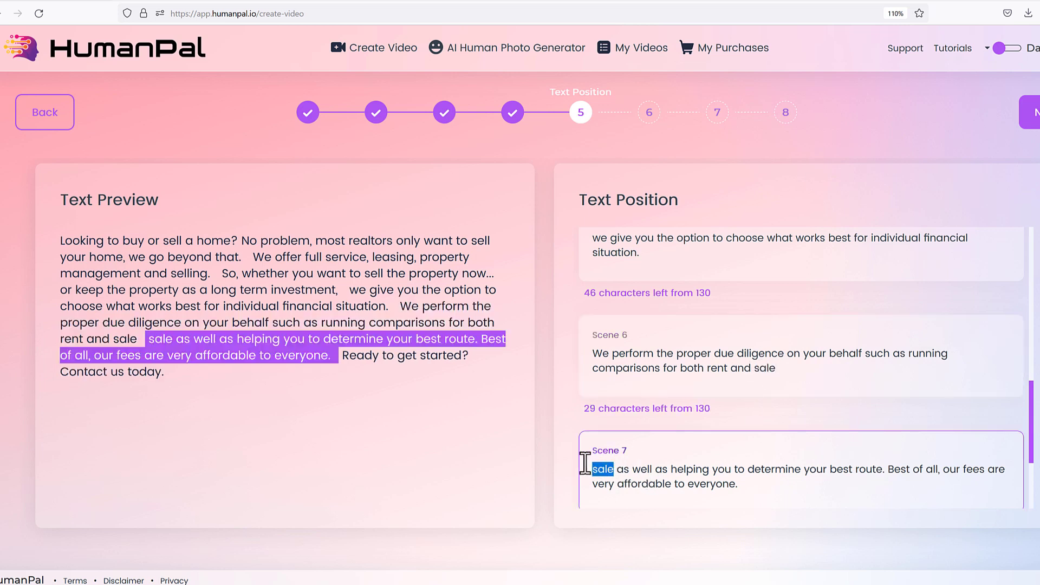
{"action": "left_click_drag", "start_coordinate": [790, 371], "coordinate": [692, 368]}
{"action": "left_click", "coordinate": [796, 369]}
{"action": "scroll", "coordinate": [796, 369], "scroll_direction": "down", "scroll_amount": 2}
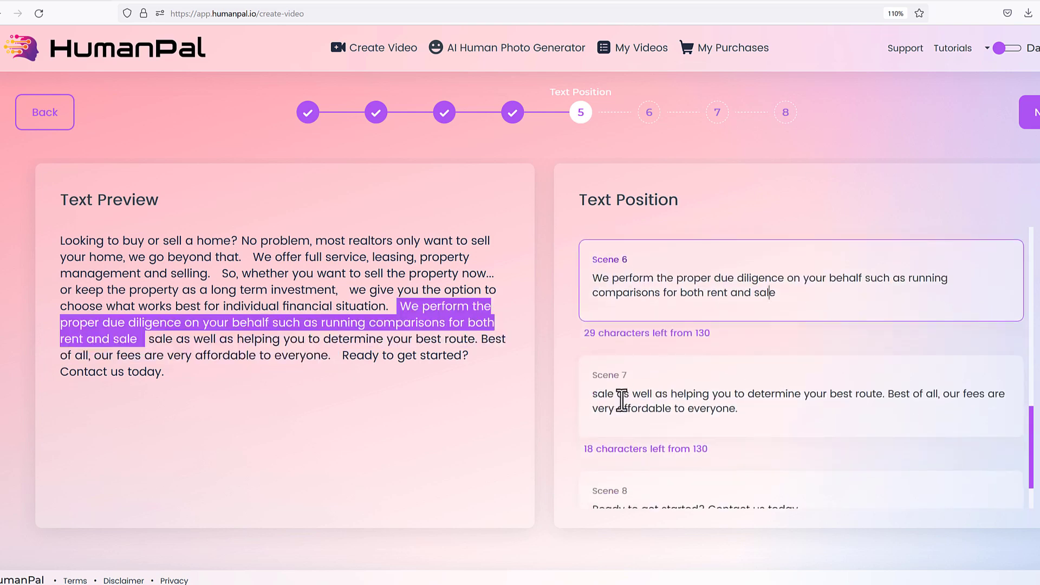
Step: Replace "sale as well as helping" at the start of Scene 7 with "Plus, help" so it begins "Plus, help you to determine your best route."
{"action": "left_click", "coordinate": [622, 401]}
{"action": "left_click_drag", "start_coordinate": [617, 395], "coordinate": [597, 398]}
{"action": "type", "text": "Plus,"}
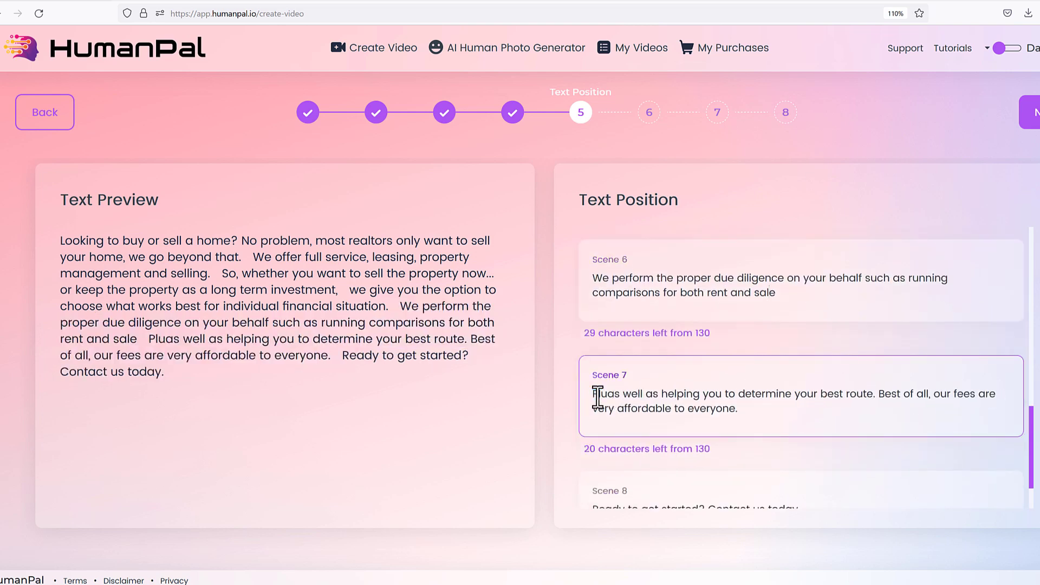
{"action": "key", "text": "Delete"}
{"action": "key", "text": "Delete"}
{"action": "key", "text": "Delete"}
{"action": "key", "text": "Delete"}
{"action": "key", "text": "Delete"}
{"action": "key", "text": "Delete"}
{"action": "key", "text": "Delete"}
{"action": "key", "text": "Delete"}
{"action": "key", "text": "Delete"}
{"action": "key", "text": "Delete"}
{"action": "key", "text": "Delete"}
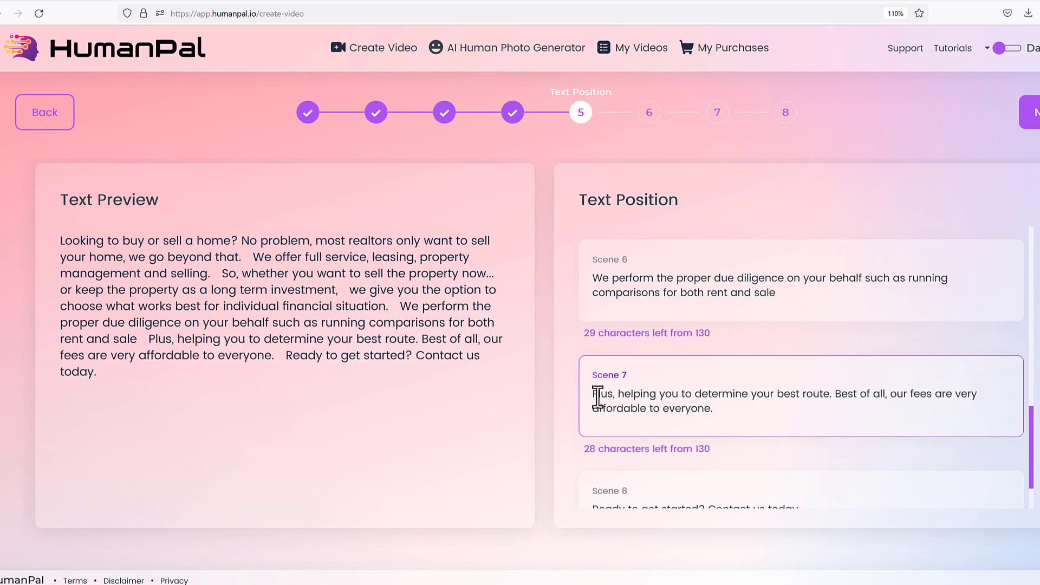
{"action": "key", "text": "BackSpace"}
{"action": "key", "text": "BackSpace"}
{"action": "key", "text": "BackSpace"}
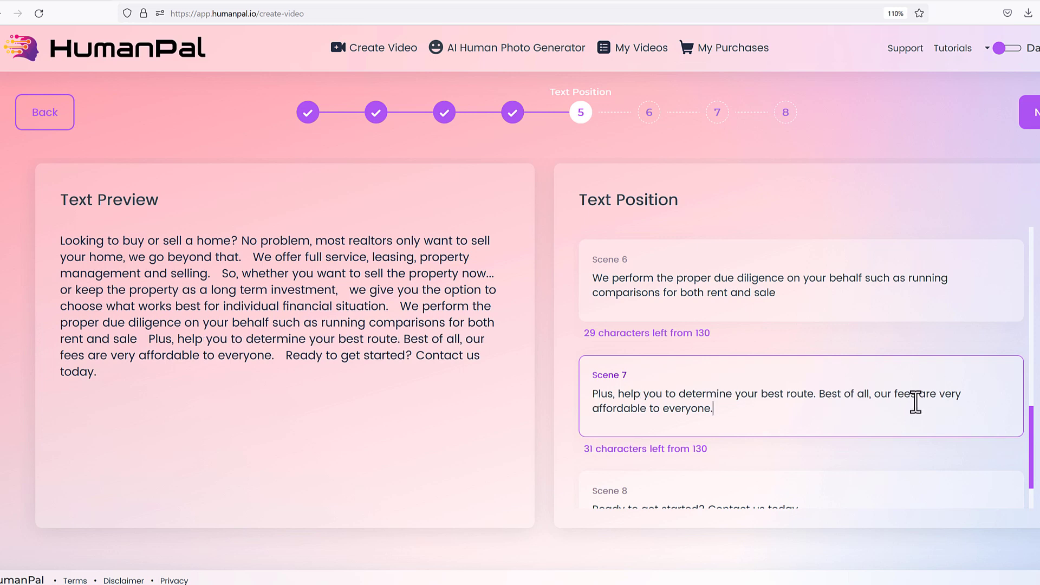
Step: Check the text of Scenes 7 and 8, and add a period at the end of Scene 6 after "sale"
{"action": "left_click", "coordinate": [958, 406]}
{"action": "scroll", "coordinate": [960, 404], "scroll_direction": "down", "scroll_amount": 2}
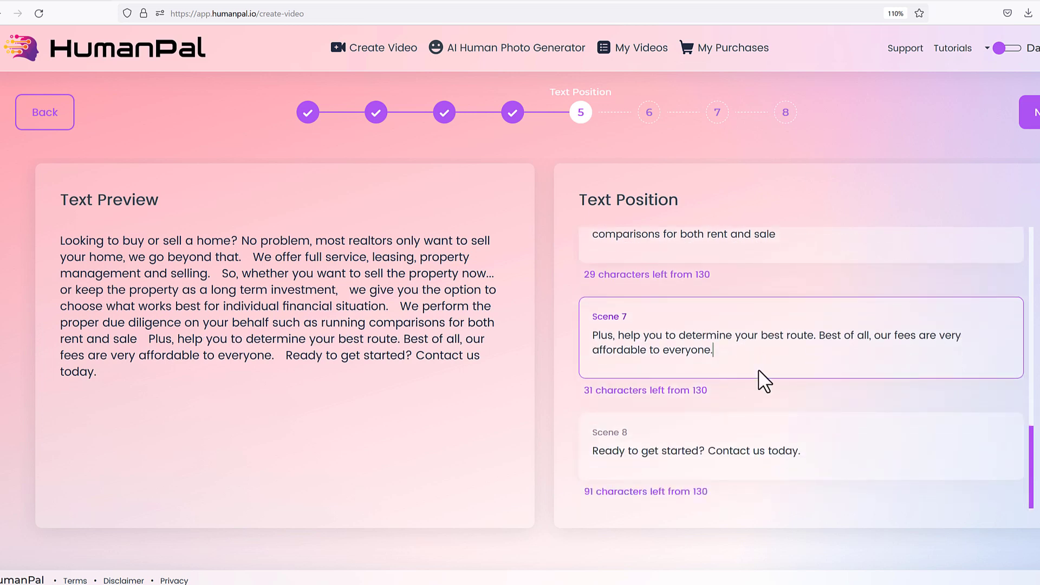
{"action": "left_click", "coordinate": [838, 452]}
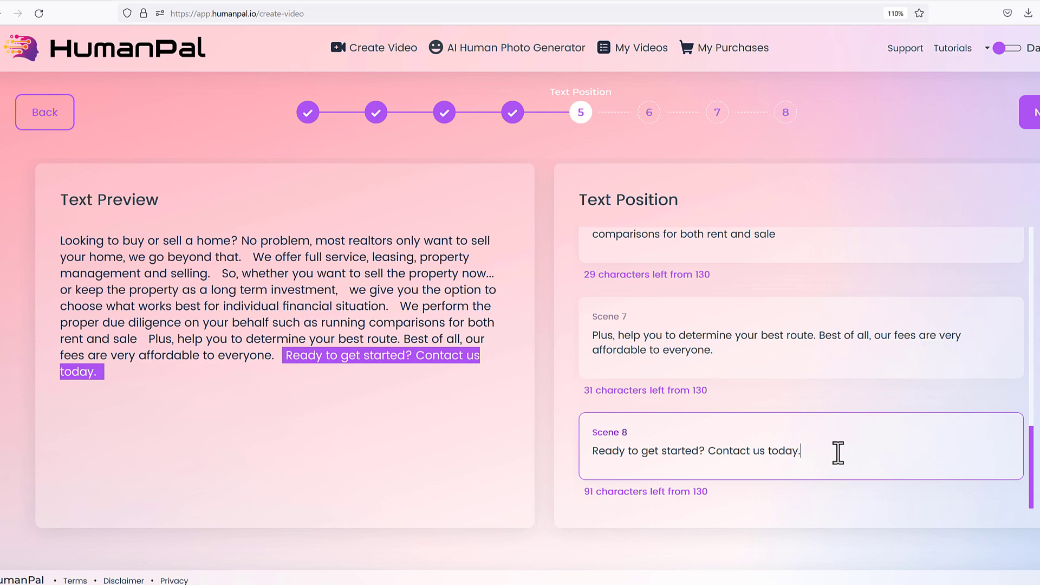
{"action": "left_click", "coordinate": [746, 364]}
{"action": "scroll", "coordinate": [684, 326], "scroll_direction": "up", "scroll_amount": 1}
{"action": "scroll", "coordinate": [684, 326], "scroll_direction": "up", "scroll_amount": 3}
{"action": "left_click", "coordinate": [813, 381]}
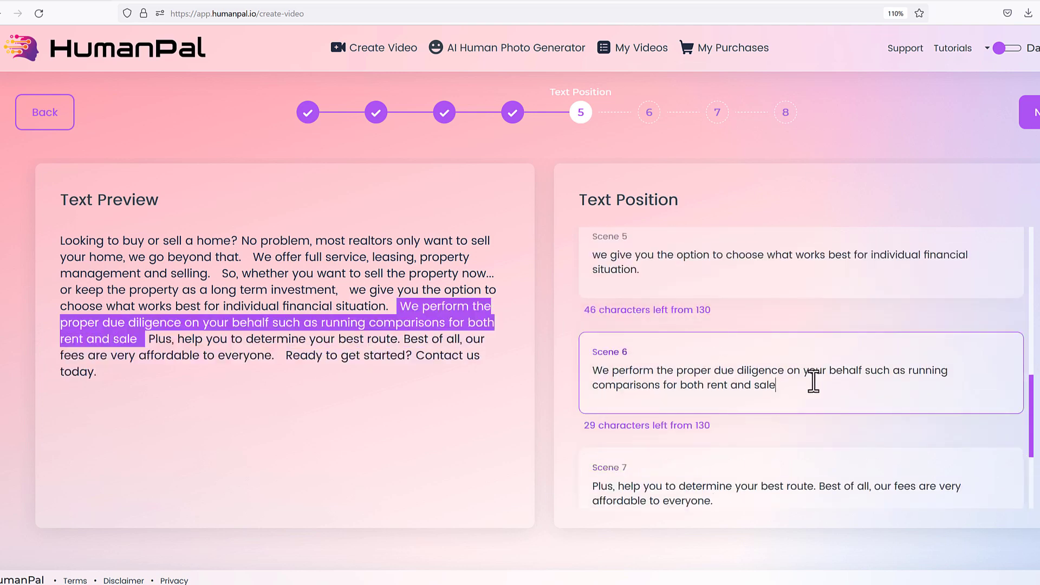
{"action": "type", "text": "."}
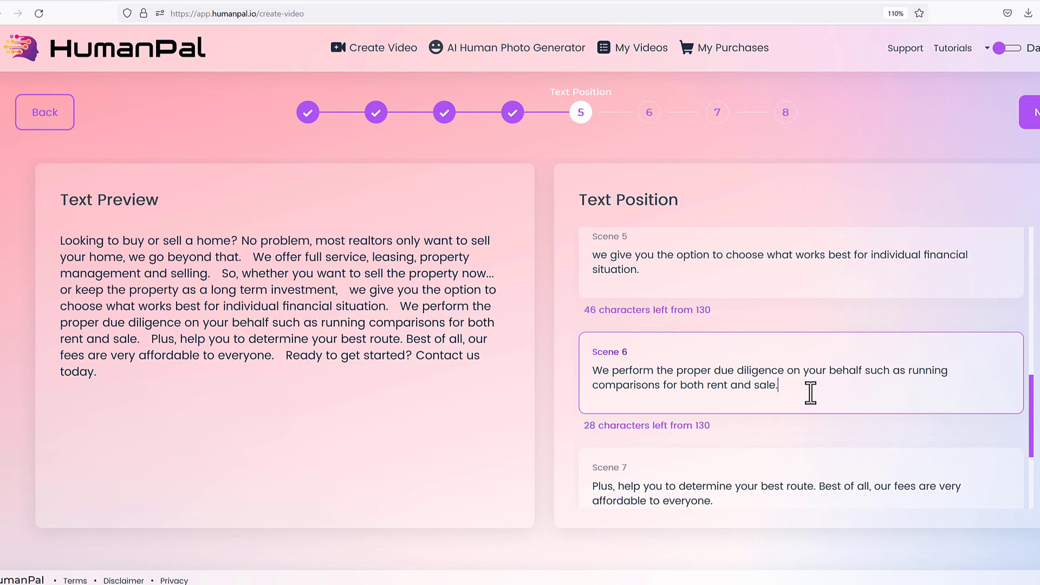
Step: Continue to the video settings, enable subtitles, and proceed to the Create Your Video stage
{"action": "left_click", "coordinate": [1029, 124]}
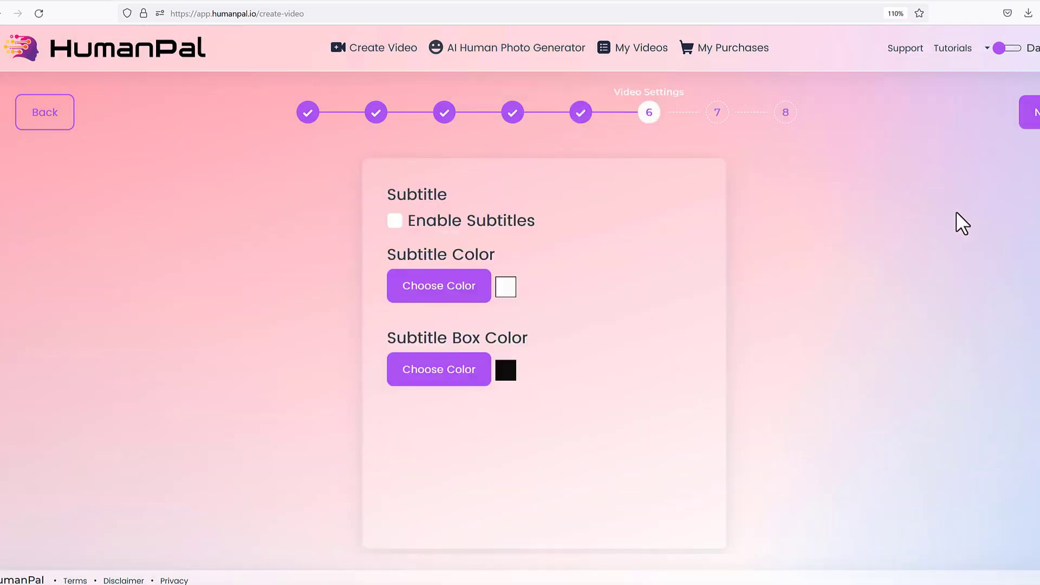
{"action": "left_click", "coordinate": [395, 221]}
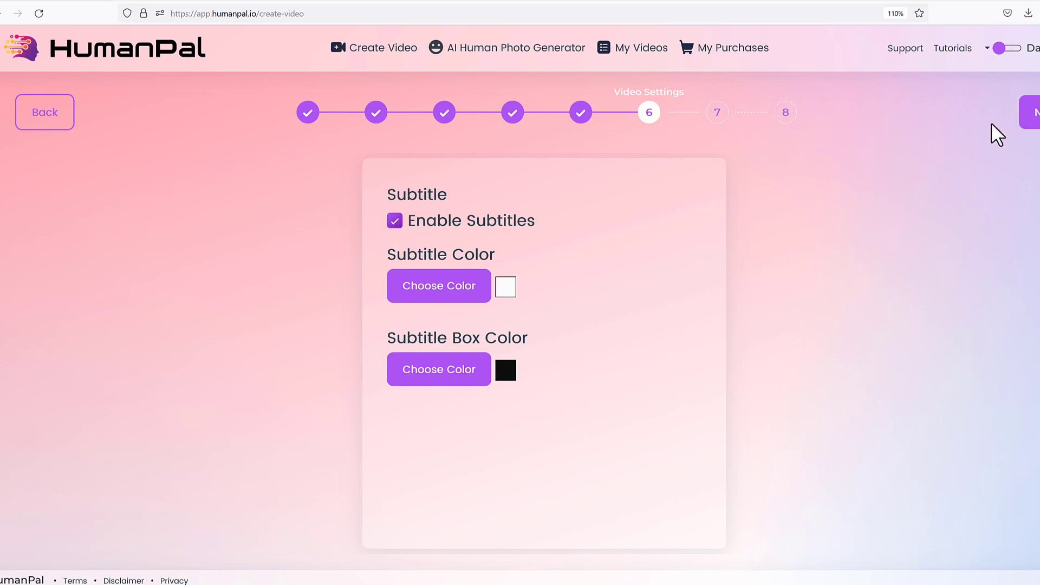
{"action": "left_click", "coordinate": [1035, 124]}
{"action": "key", "text": "ctrl+0"}
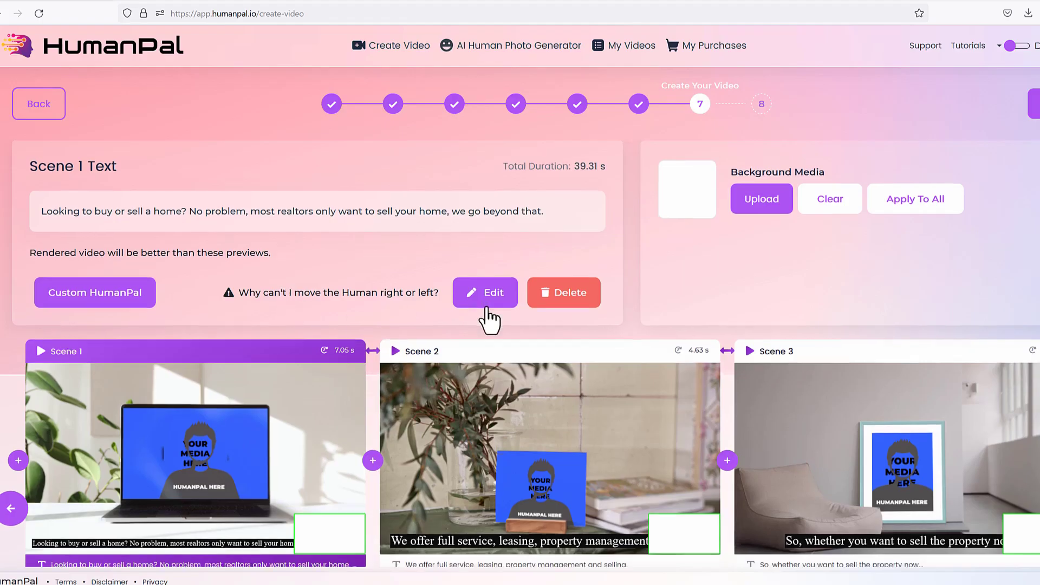
Step: Examine Scene 1's preview and text, along with the dialogs for editing it and adding a scene after it
{"action": "scroll", "coordinate": [489, 319], "scroll_direction": "down", "scroll_amount": 1}
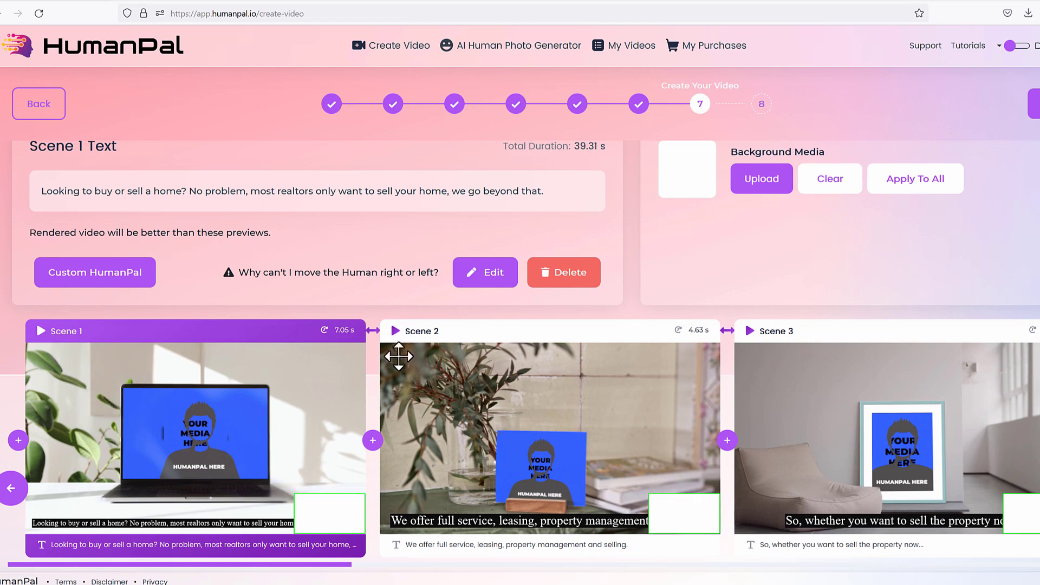
{"action": "left_click", "coordinate": [461, 395]}
{"action": "left_click", "coordinate": [215, 410]}
{"action": "scroll", "coordinate": [313, 198], "scroll_direction": "up", "scroll_amount": 1}
{"action": "left_click_drag", "start_coordinate": [76, 216], "coordinate": [574, 219]}
{"action": "left_click", "coordinate": [564, 219]}
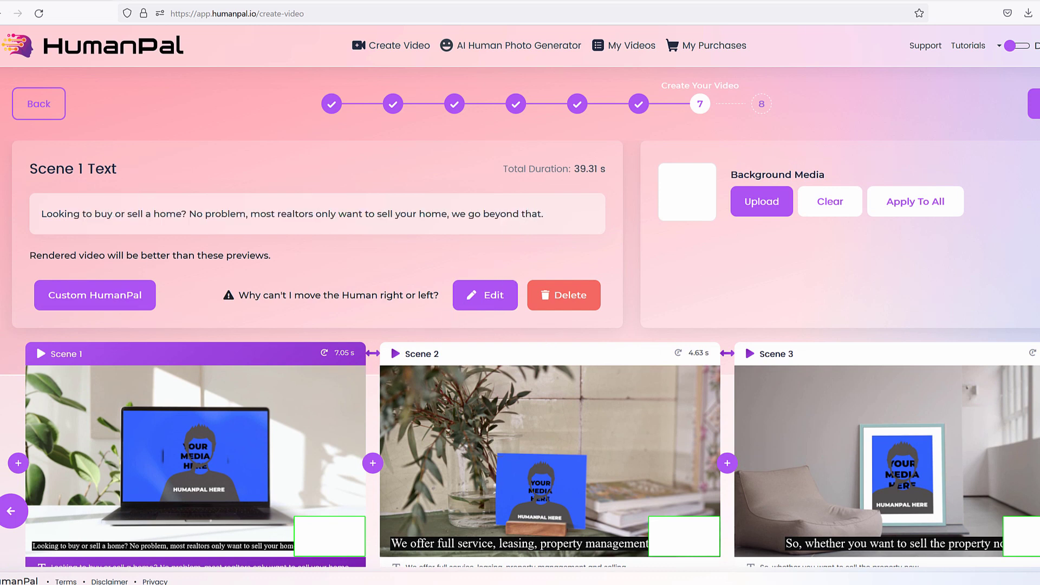
{"action": "mouse_move", "coordinate": [500, 262]}
{"action": "left_mouse_down"}
{"action": "mouse_move", "coordinate": [467, 271]}
{"action": "mouse_move", "coordinate": [448, 308]}
{"action": "mouse_move", "coordinate": [545, 293]}
{"action": "mouse_move", "coordinate": [509, 252]}
{"action": "left_mouse_up"}
{"action": "left_click", "coordinate": [485, 301]}
{"action": "left_click_drag", "start_coordinate": [546, 280], "coordinate": [481, 242]}
{"action": "left_click", "coordinate": [513, 272]}
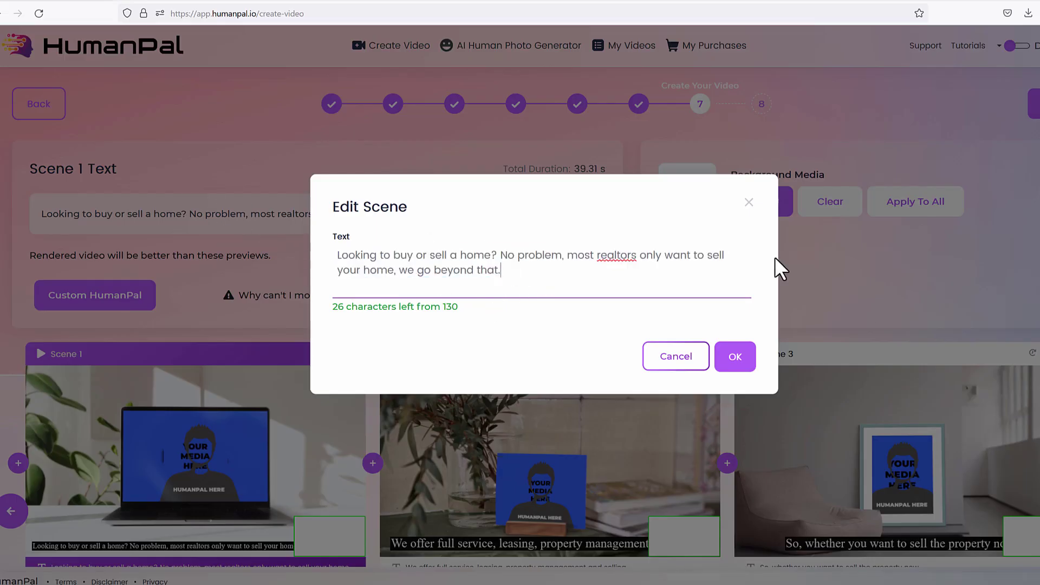
{"action": "left_click", "coordinate": [681, 360]}
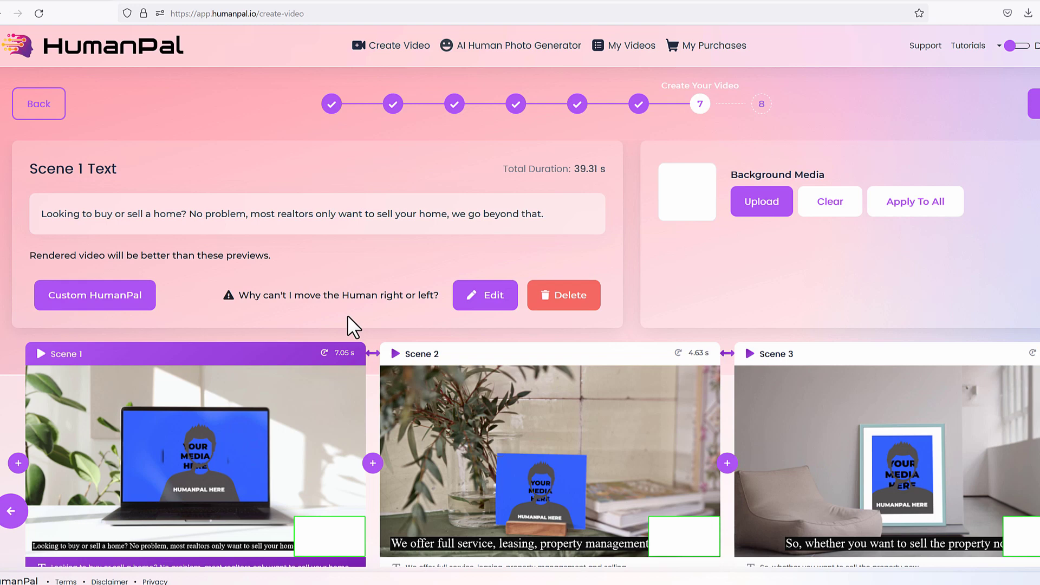
{"action": "left_click", "coordinate": [373, 464]}
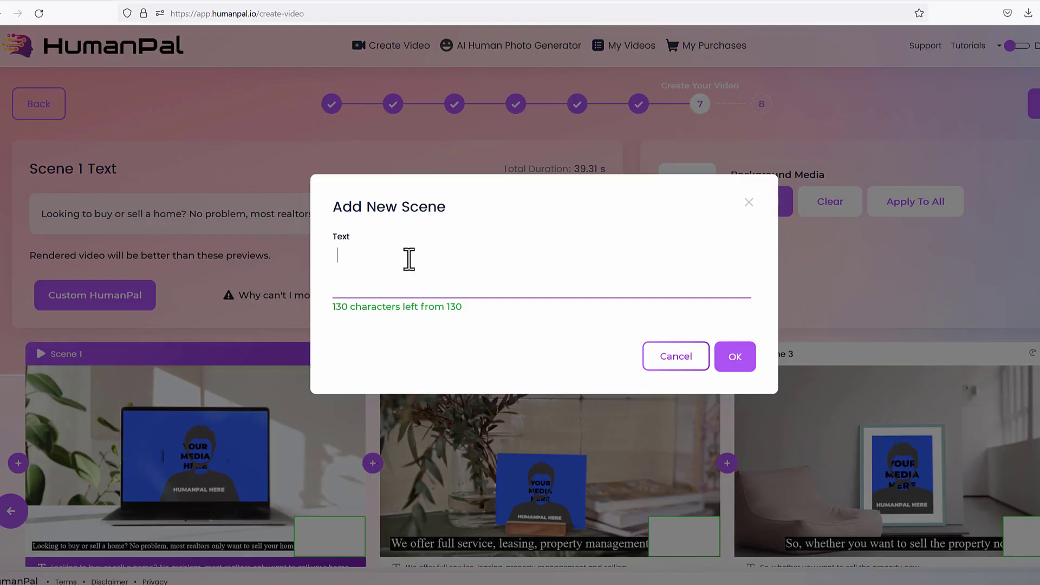
{"action": "left_click", "coordinate": [669, 362]}
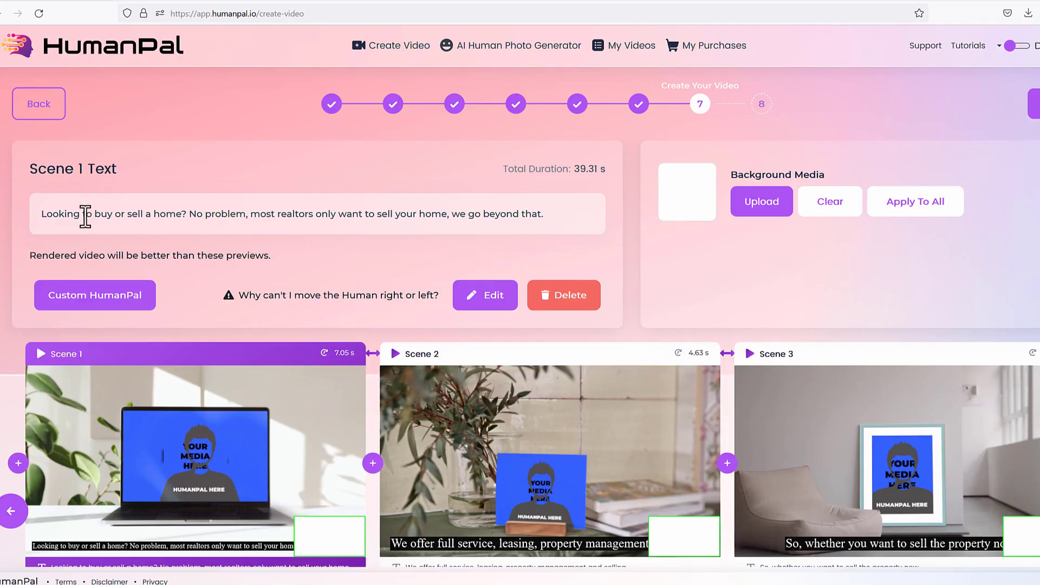
Step: Copy "No problem, most realtors only want to sell your home, we go beyond that." from the Scene 1 text
{"action": "left_click_drag", "start_coordinate": [44, 216], "coordinate": [227, 216]}
{"action": "left_click", "coordinate": [226, 216]}
{"action": "left_click_drag", "start_coordinate": [44, 216], "coordinate": [547, 210]}
{"action": "left_click", "coordinate": [187, 214]}
{"action": "right_click", "coordinate": [522, 212]}
{"action": "left_click", "coordinate": [547, 229]}
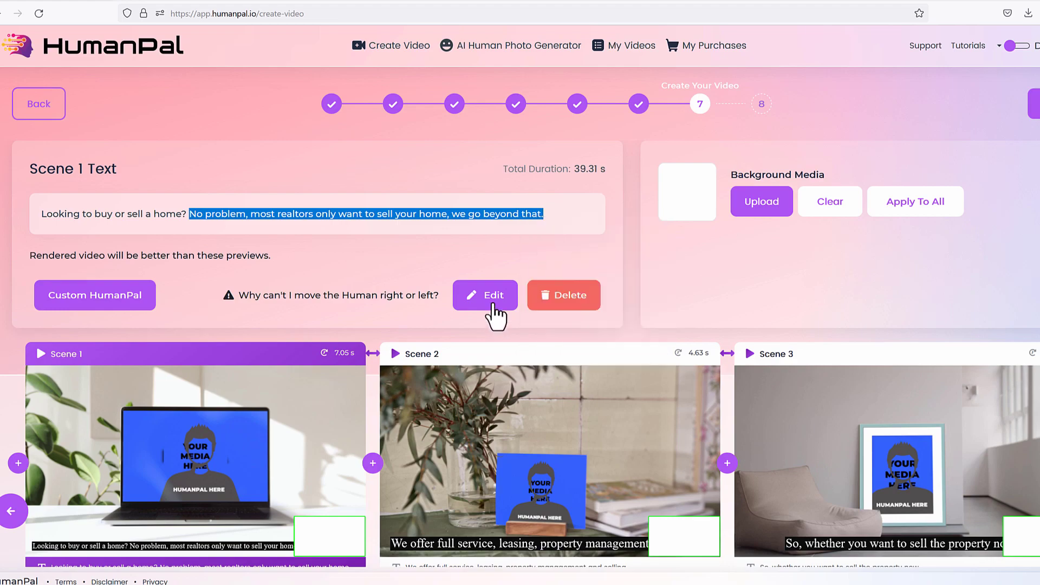
Step: Edit Scene 1 to remove everything after its first sentence, keeping only "Looking to buy or sell a home?"
{"action": "left_click", "coordinate": [495, 301]}
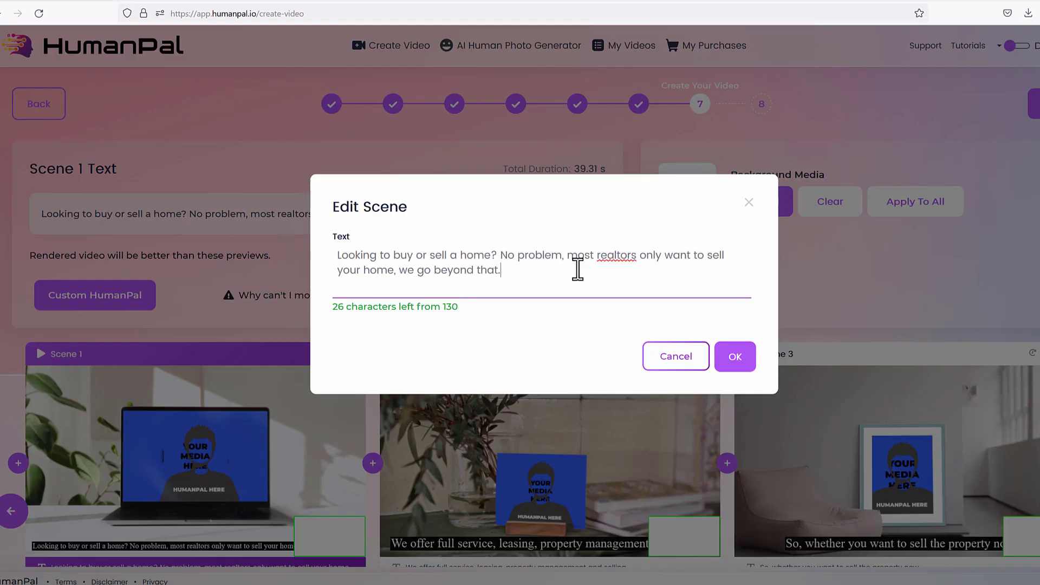
{"action": "left_click_drag", "start_coordinate": [577, 270], "coordinate": [499, 256]}
{"action": "right_click", "coordinate": [529, 263]}
{"action": "left_click", "coordinate": [481, 271]}
{"action": "right_click", "coordinate": [500, 259]}
{"action": "left_click", "coordinate": [577, 308]}
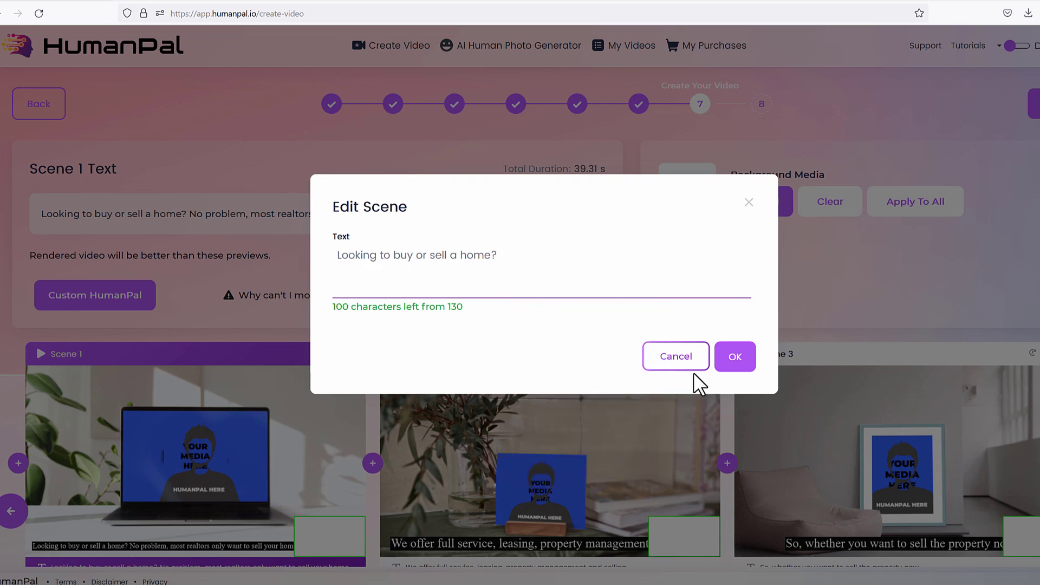
{"action": "left_click", "coordinate": [734, 358]}
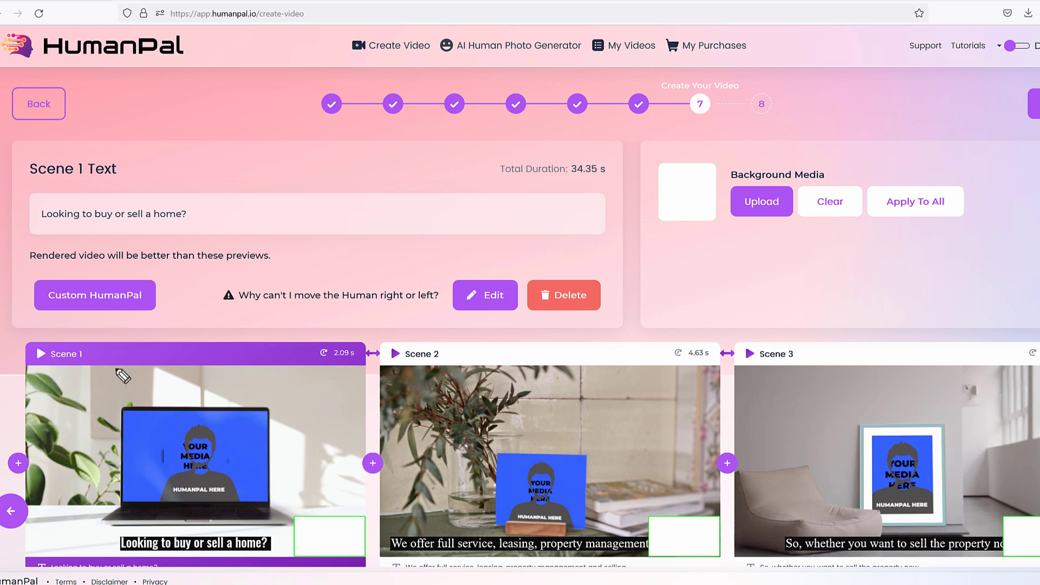
Step: Add a new scene after Scene 1 with the text "No problem, most realtors only want to sell your home, we go beyond that."
{"action": "mouse_move", "coordinate": [384, 439]}
{"action": "left_mouse_down"}
{"action": "mouse_move", "coordinate": [340, 457]}
{"action": "mouse_move", "coordinate": [400, 466]}
{"action": "mouse_move", "coordinate": [394, 439]}
{"action": "left_mouse_up"}
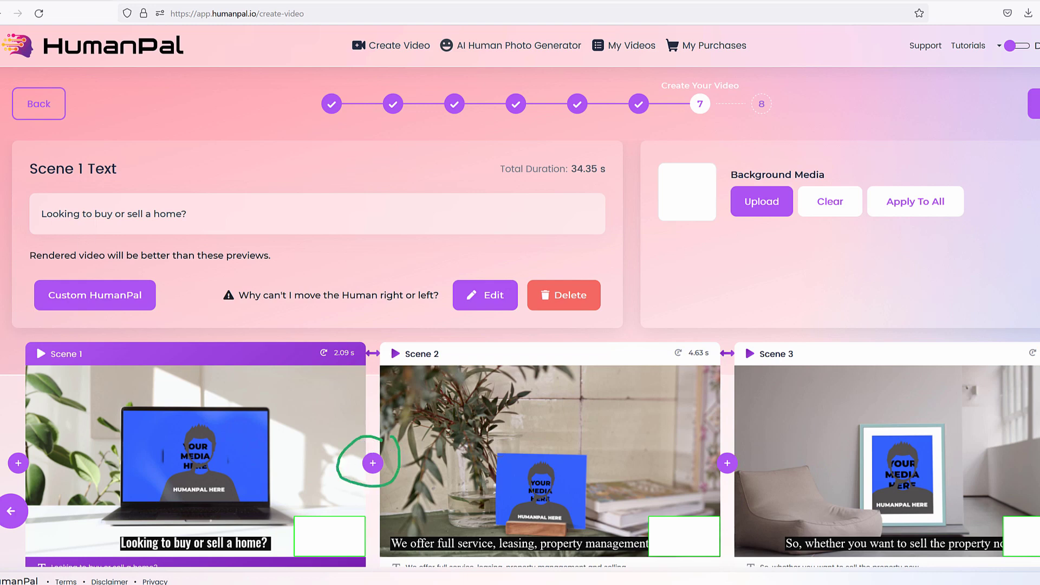
{"action": "left_click", "coordinate": [372, 463]}
{"action": "right_click", "coordinate": [419, 274]}
{"action": "left_click", "coordinate": [465, 361]}
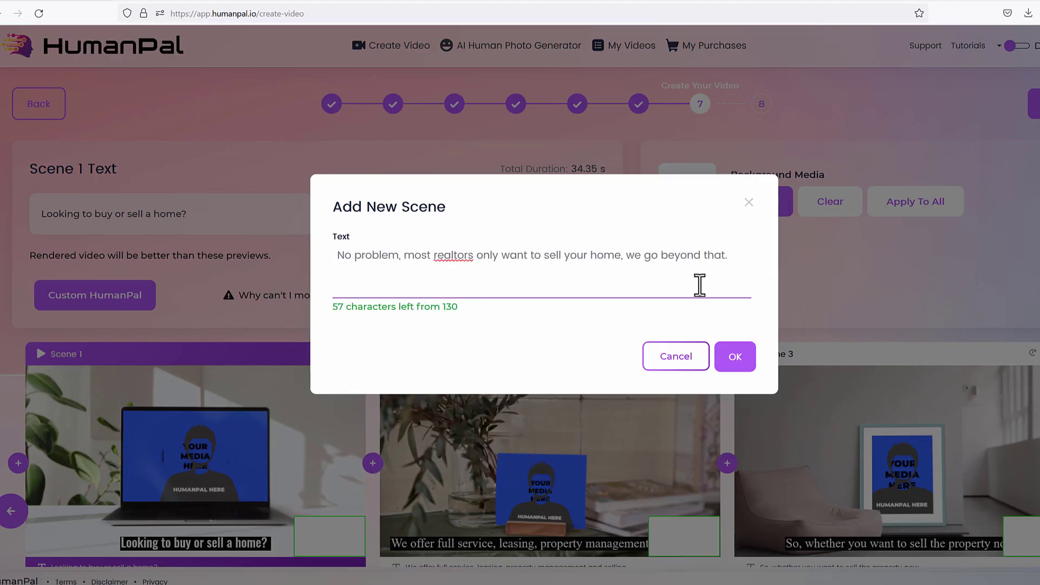
{"action": "left_click", "coordinate": [735, 358]}
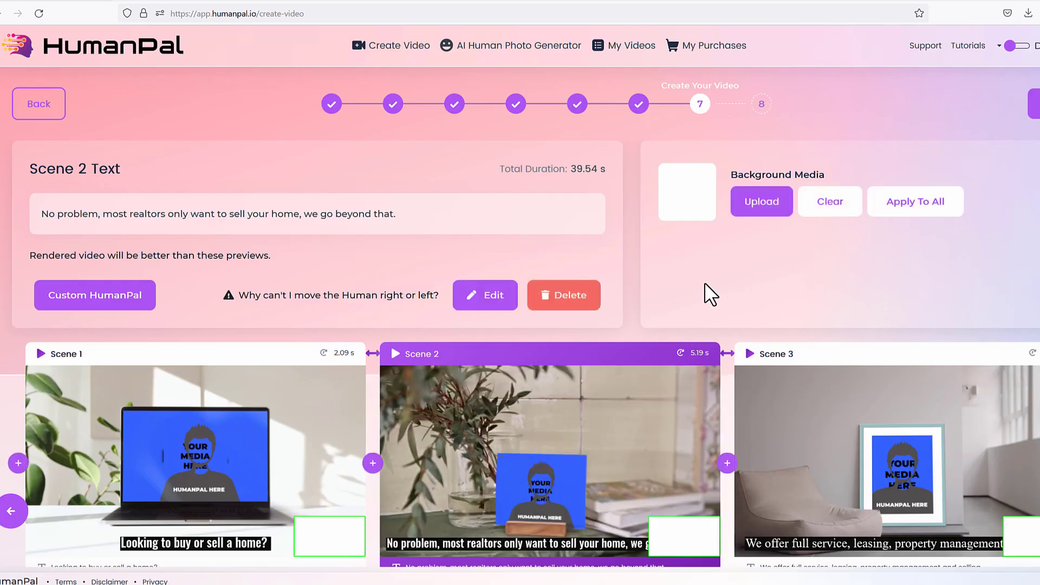
Step: Start a new video and, after looking through the video types, select Kinetic Typography from the Typographic group
{"action": "scroll", "coordinate": [463, 340], "scroll_direction": "down", "scroll_amount": 1}
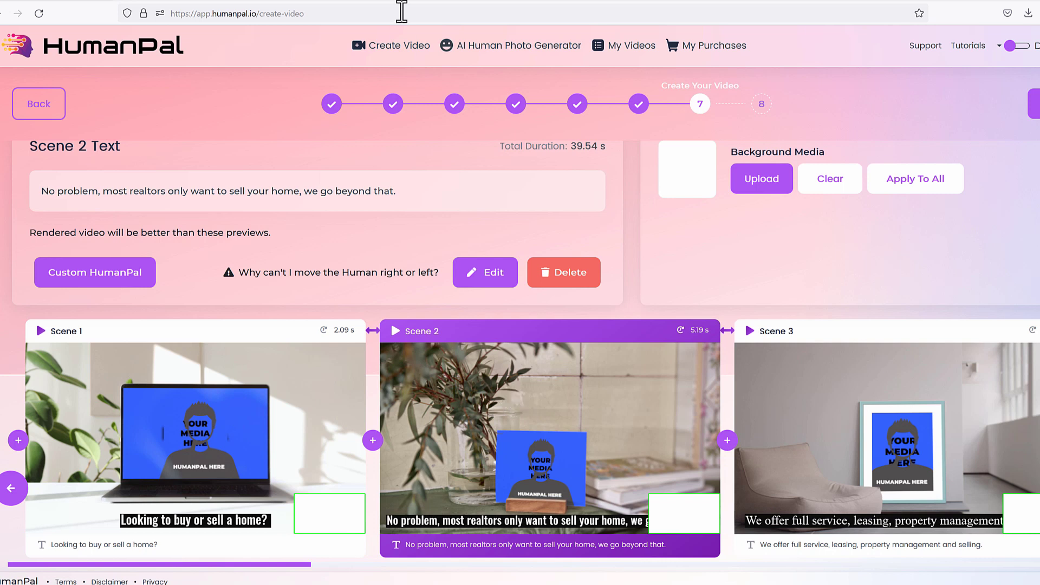
{"action": "left_click", "coordinate": [390, 45]}
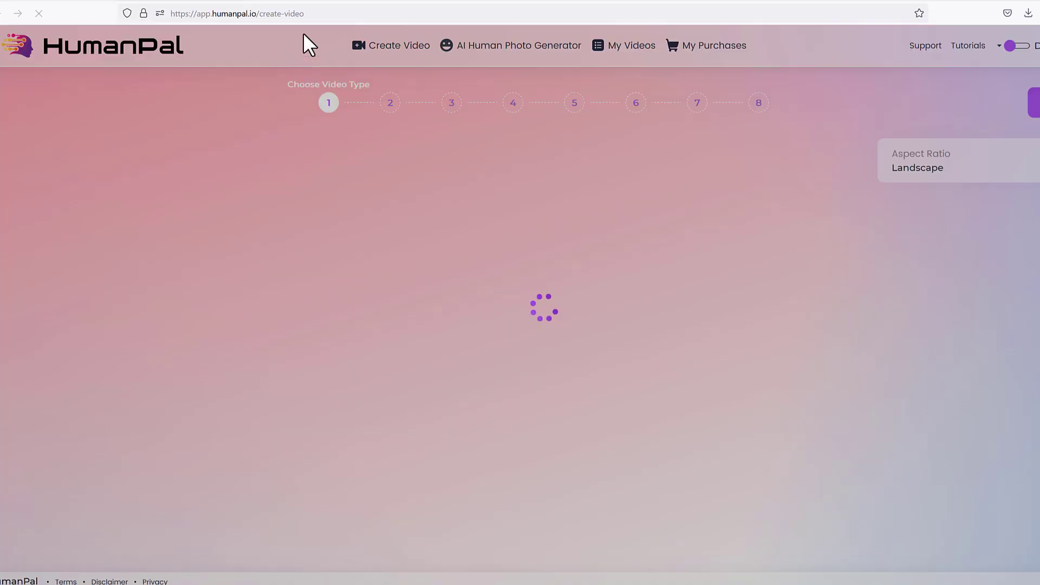
{"action": "left_click_drag", "start_coordinate": [44, 206], "coordinate": [144, 203]}
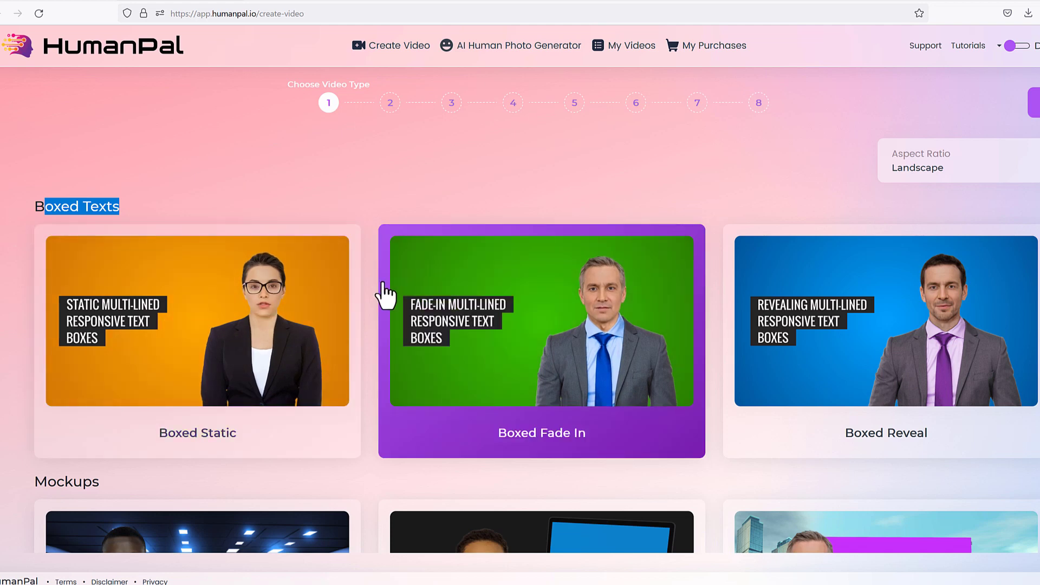
{"action": "scroll", "coordinate": [385, 296], "scroll_direction": "down", "scroll_amount": 5}
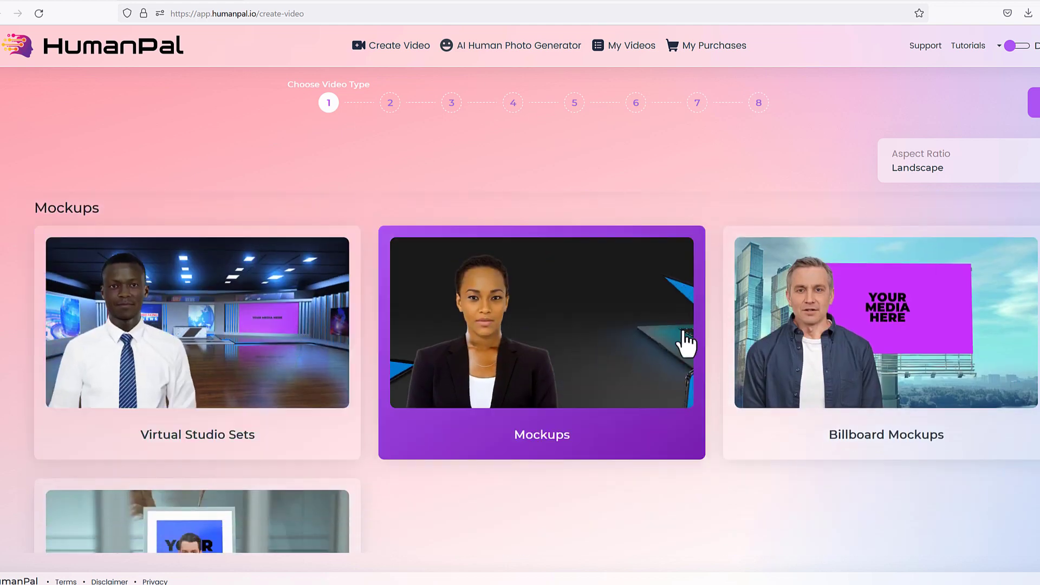
{"action": "scroll", "coordinate": [220, 455], "scroll_direction": "down", "scroll_amount": 2}
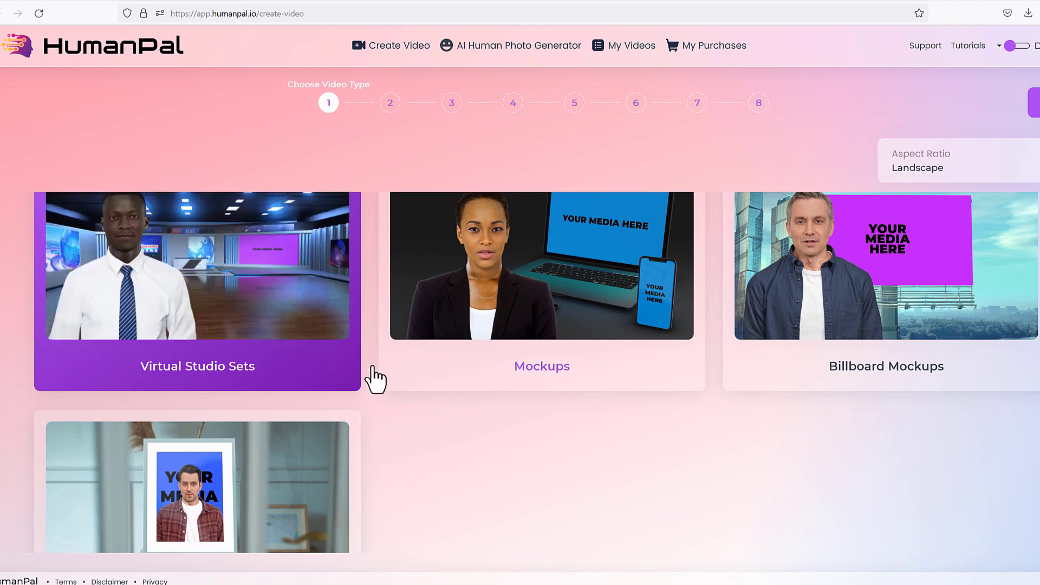
{"action": "scroll", "coordinate": [372, 319], "scroll_direction": "down", "scroll_amount": 1}
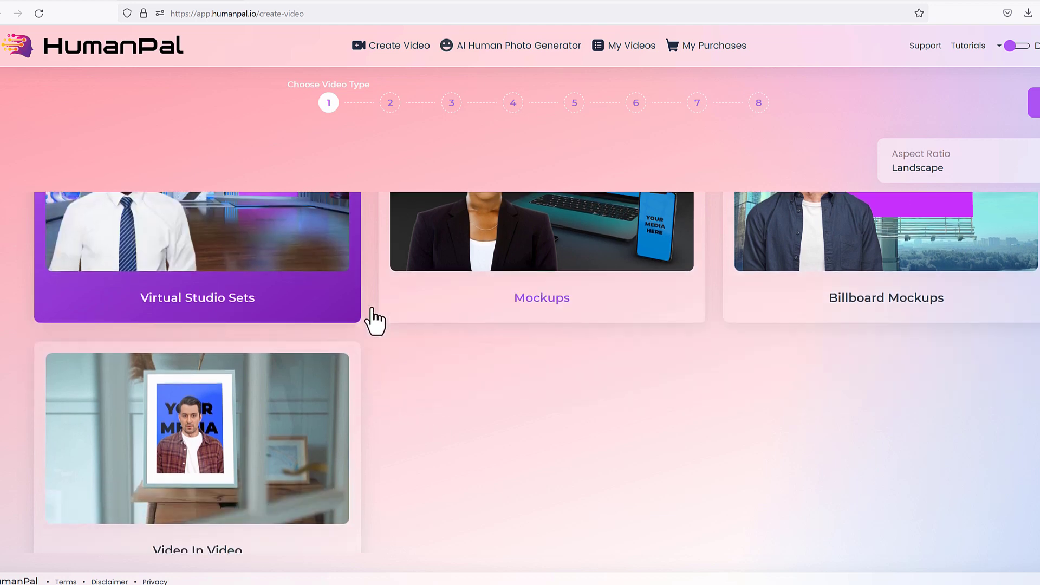
{"action": "scroll", "coordinate": [369, 319], "scroll_direction": "down", "scroll_amount": 1}
{"action": "scroll", "coordinate": [392, 341], "scroll_direction": "up", "scroll_amount": 2}
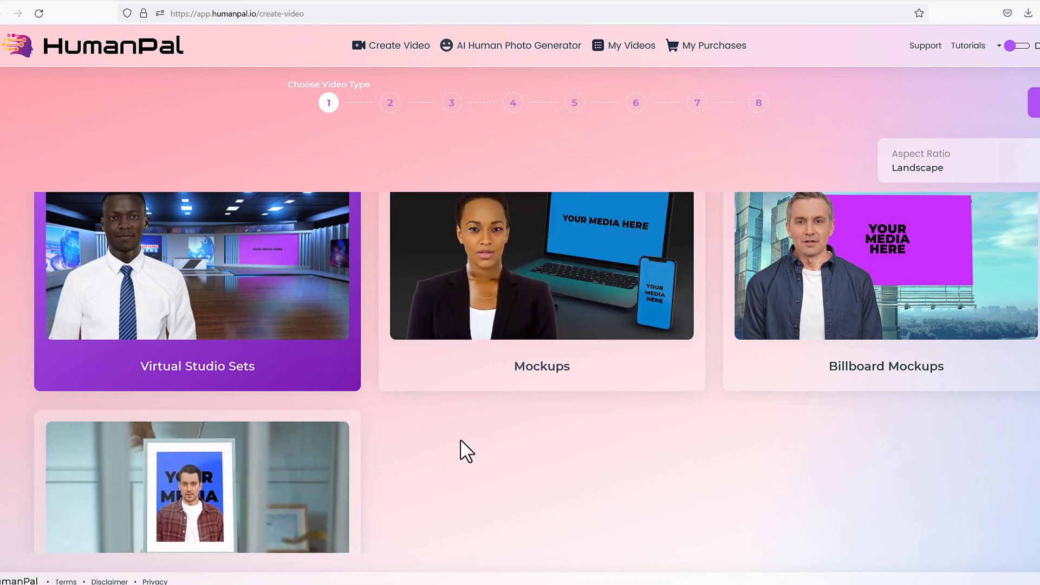
{"action": "scroll", "coordinate": [428, 439], "scroll_direction": "down", "scroll_amount": 3}
{"action": "scroll", "coordinate": [372, 397], "scroll_direction": "up", "scroll_amount": 2}
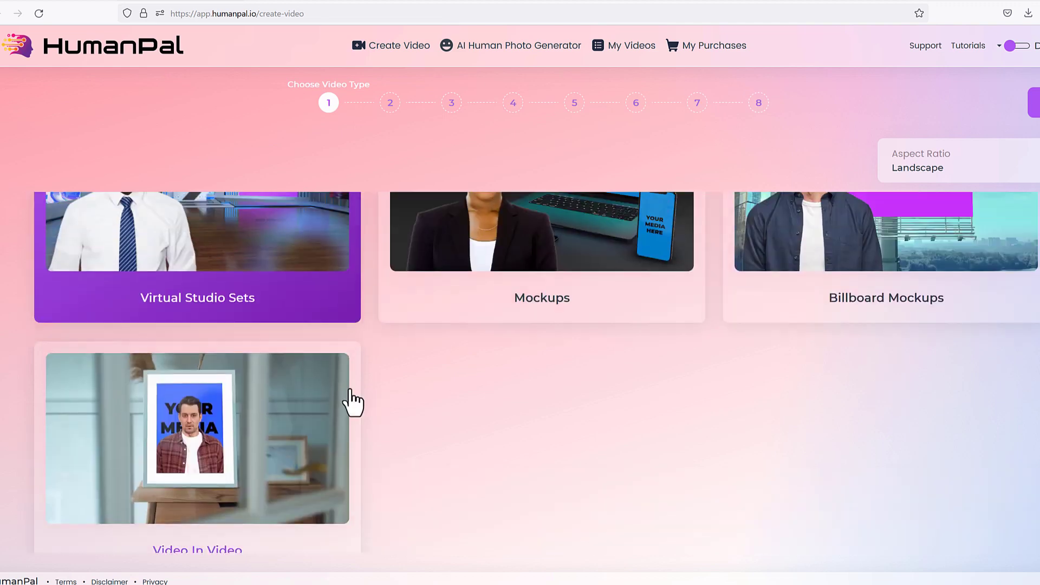
{"action": "scroll", "coordinate": [365, 348], "scroll_direction": "down", "scroll_amount": 2}
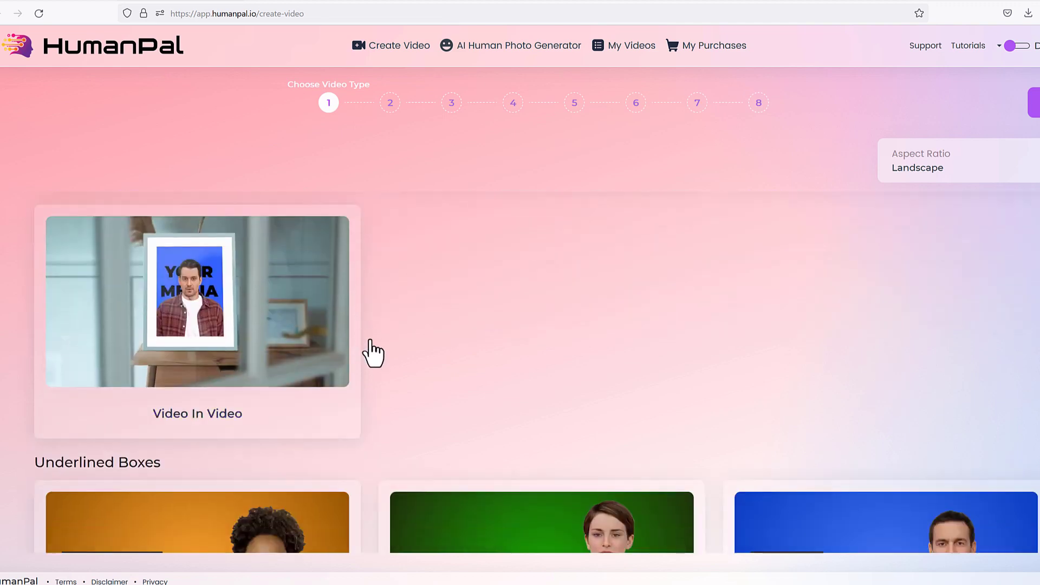
{"action": "scroll", "coordinate": [370, 341], "scroll_direction": "down", "scroll_amount": 1}
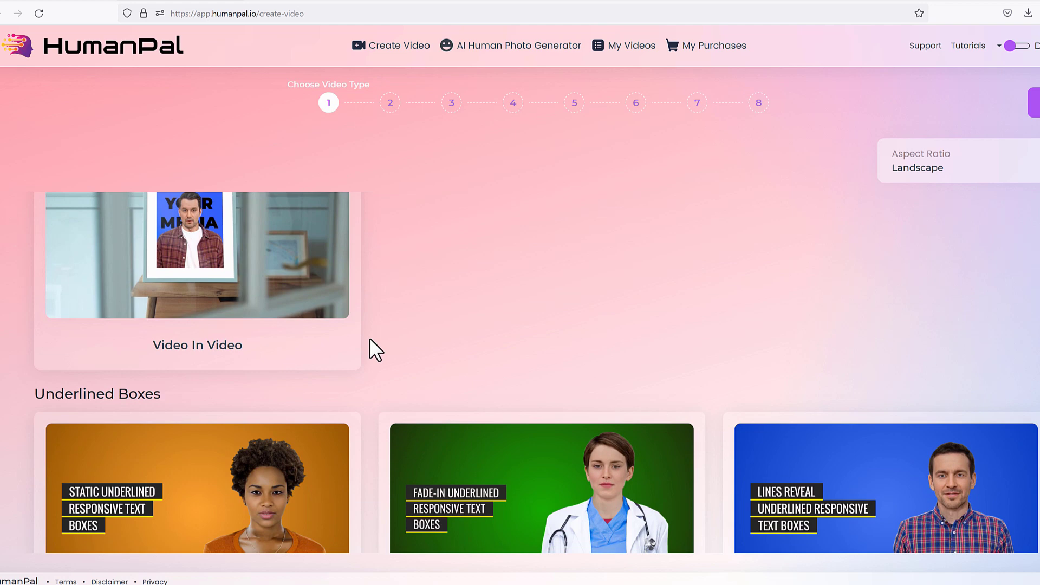
{"action": "scroll", "coordinate": [370, 340], "scroll_direction": "down", "scroll_amount": 1}
{"action": "scroll", "coordinate": [370, 340], "scroll_direction": "down", "scroll_amount": 2}
{"action": "scroll", "coordinate": [373, 353], "scroll_direction": "down", "scroll_amount": 3}
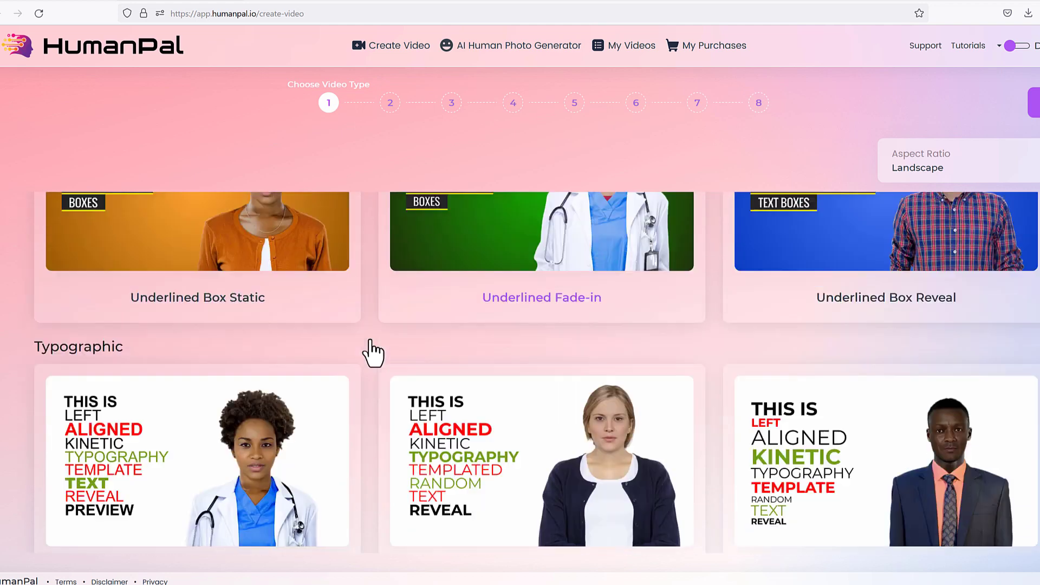
{"action": "left_click", "coordinate": [144, 389]}
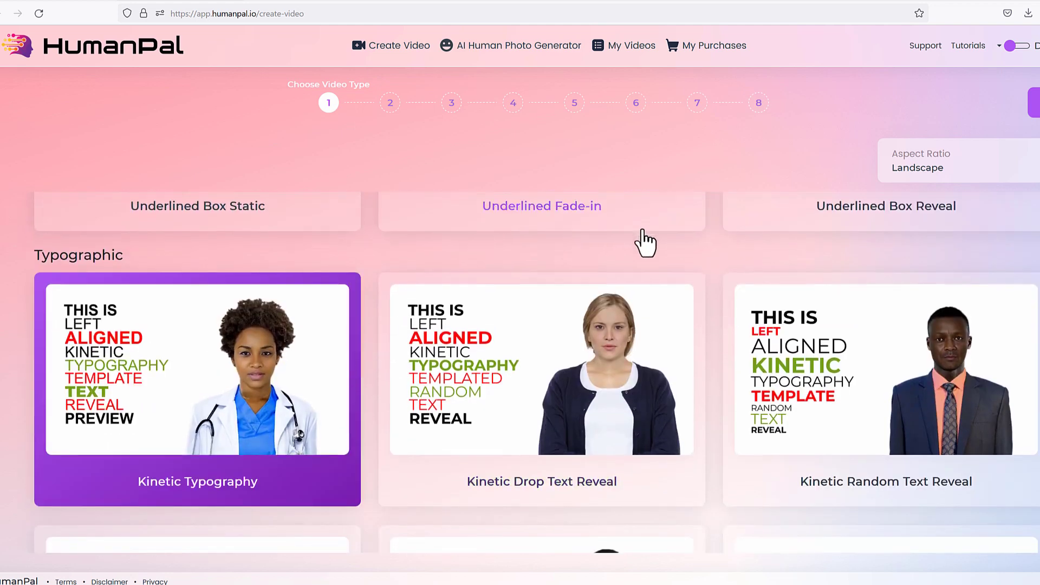
Step: Change the video type to Kinetic Bounce In, choose the Aaron Casual avatar and proceed to the voice settings
{"action": "scroll", "coordinate": [542, 293], "scroll_direction": "down", "scroll_amount": 4}
{"action": "scroll", "coordinate": [379, 358], "scroll_direction": "up", "scroll_amount": 2}
{"action": "left_click", "coordinate": [274, 461]}
{"action": "scroll", "coordinate": [453, 388], "scroll_direction": "down", "scroll_amount": 4}
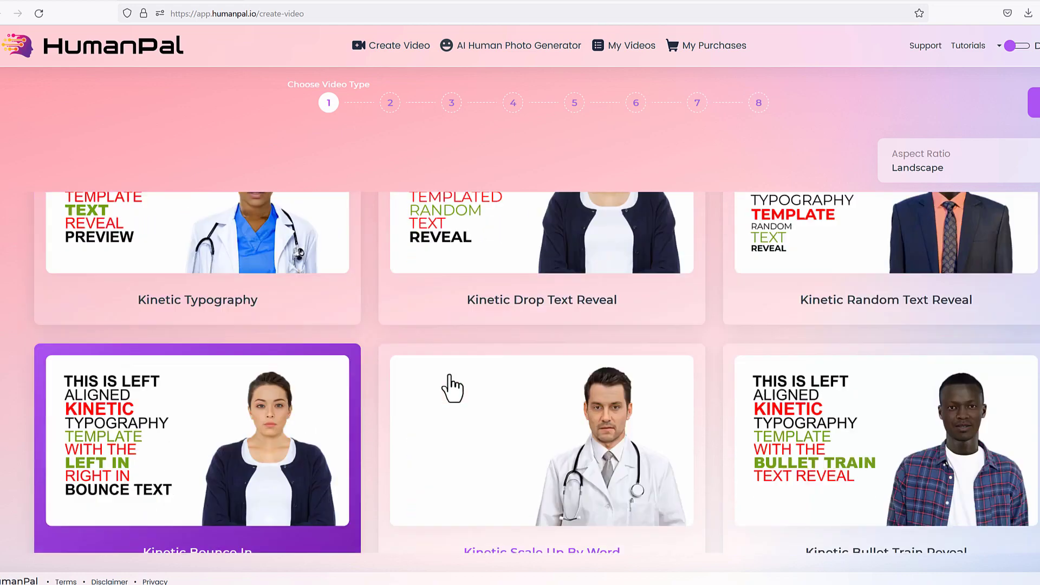
{"action": "scroll", "coordinate": [356, 372], "scroll_direction": "up", "scroll_amount": 2}
{"action": "left_click", "coordinate": [1034, 103]}
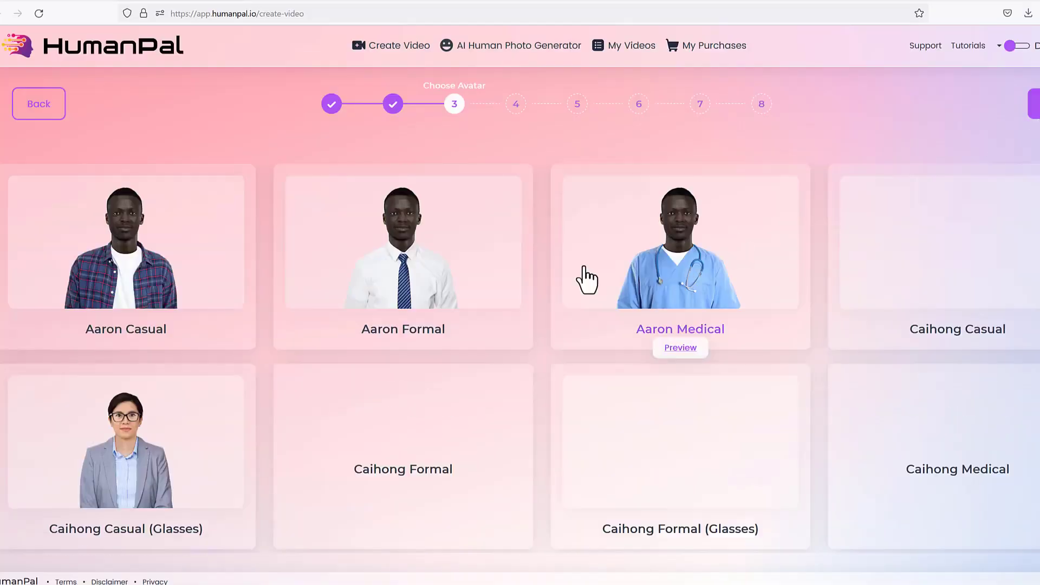
{"action": "left_click", "coordinate": [209, 290]}
{"action": "left_click", "coordinate": [1034, 103]}
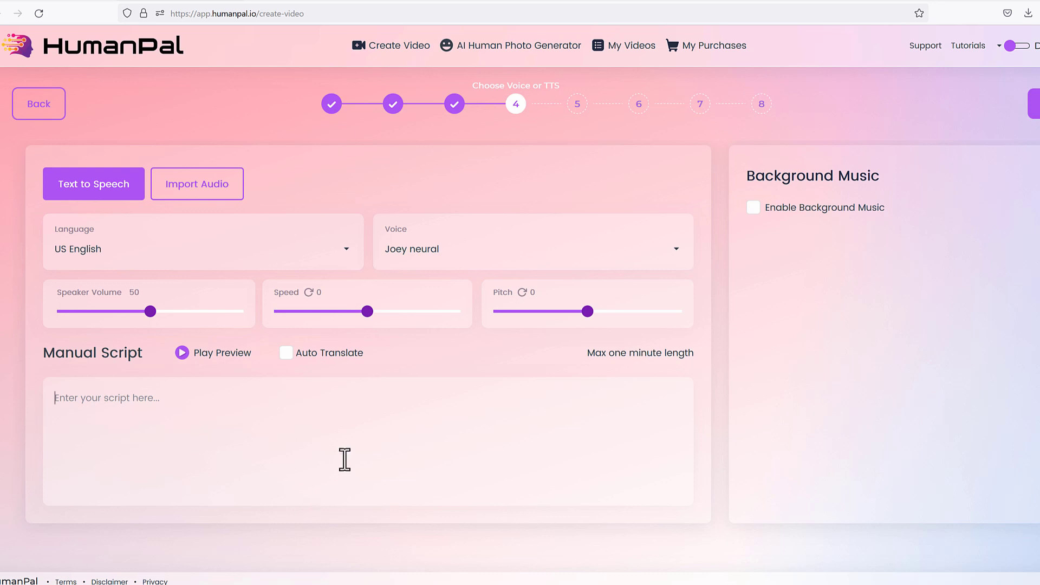
Step: Enter the script starting "Looking for a web developer? Your search is over.", set the voice to Thomas and proceed to text positioning
{"action": "type", "text": "Looking for a web developer? Your search is over. Contact our team of dedicated professionals to check out our quality services designed to meet your exact needs. All of our professionals have lots of experience in delivering a wide range of solutions and options, and we're confident that you'll be completely satisfied. All our services are carried out to assured standards, leaving you with great results. Our friendly team is waiting to hear from you to answer any specific questions that you may have about how we can fulfill your needs. Your satisfaction is our prime concern. So please contact us today via any of our contact methods."}
{"action": "left_click", "coordinate": [558, 254]}
{"action": "scroll", "coordinate": [504, 374], "scroll_direction": "down", "scroll_amount": 5}
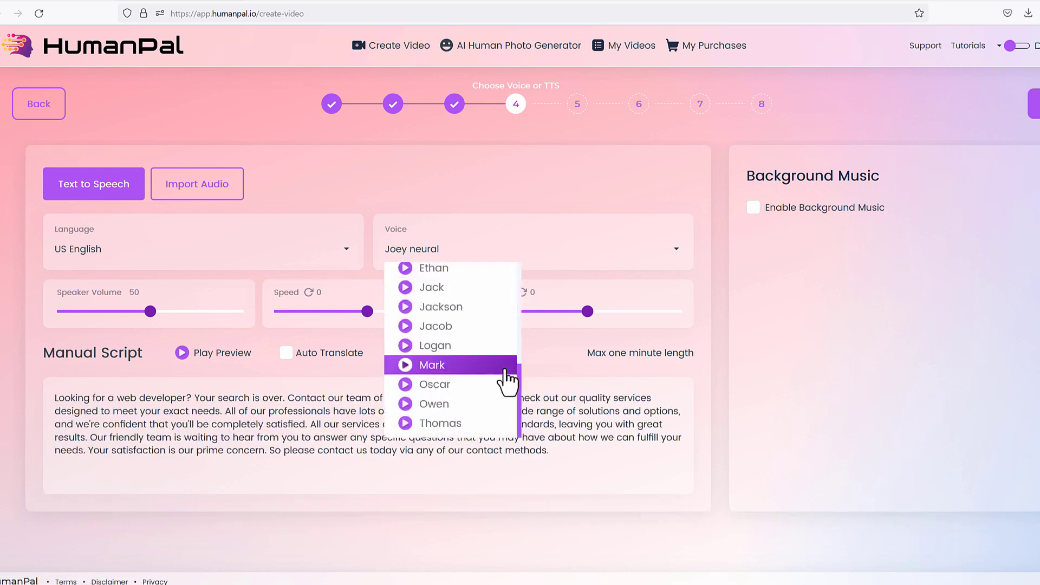
{"action": "left_click", "coordinate": [436, 424]}
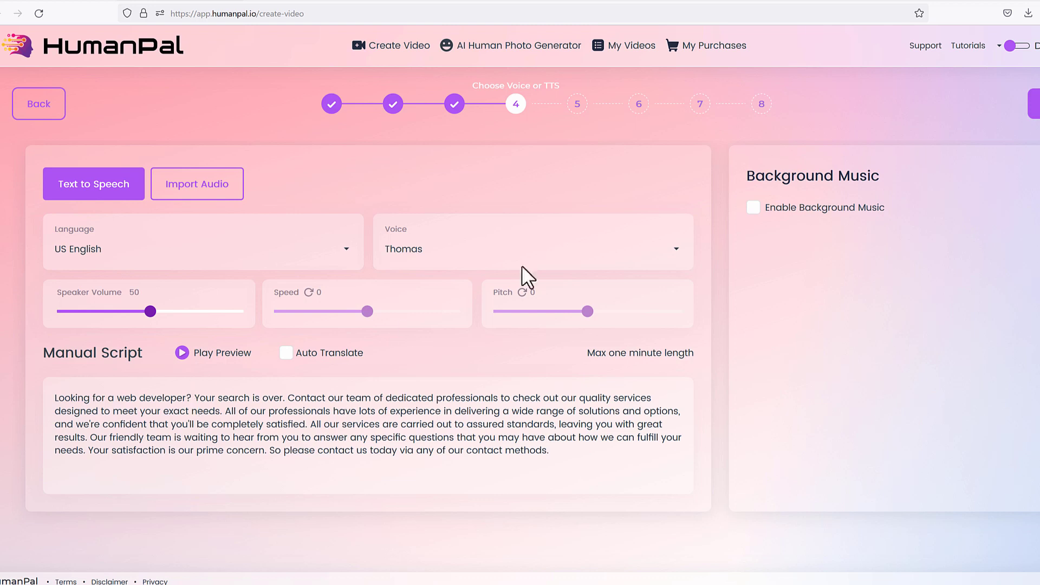
{"action": "left_click_drag", "start_coordinate": [555, 452], "coordinate": [54, 410]}
{"action": "left_click", "coordinate": [612, 453]}
{"action": "left_click", "coordinate": [1029, 103]}
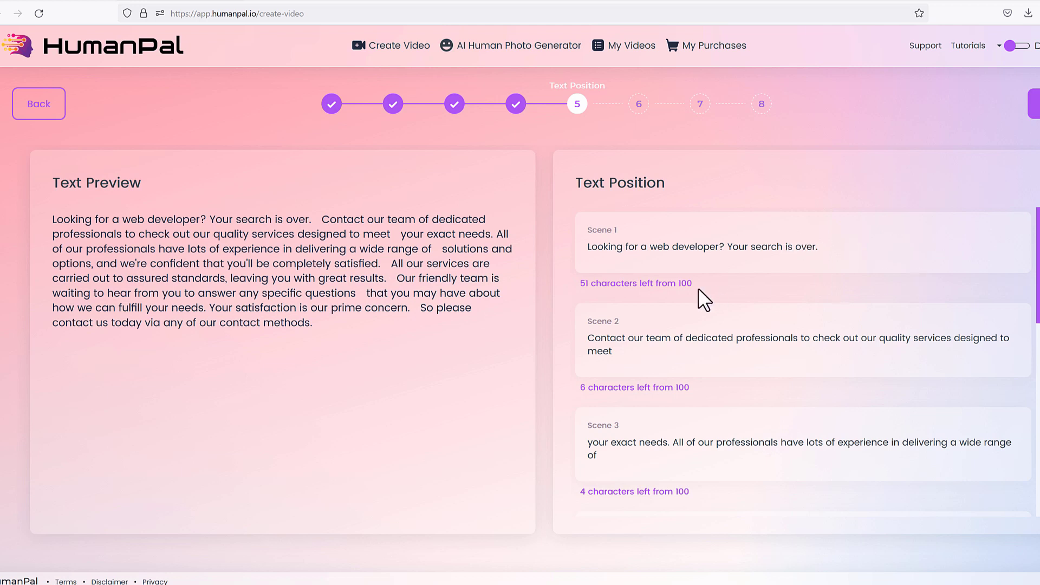
Step: Edit Scene 2 to read "Contact our team of professionals to check out our quality services designed to meet your needs."
{"action": "left_click", "coordinate": [591, 248]}
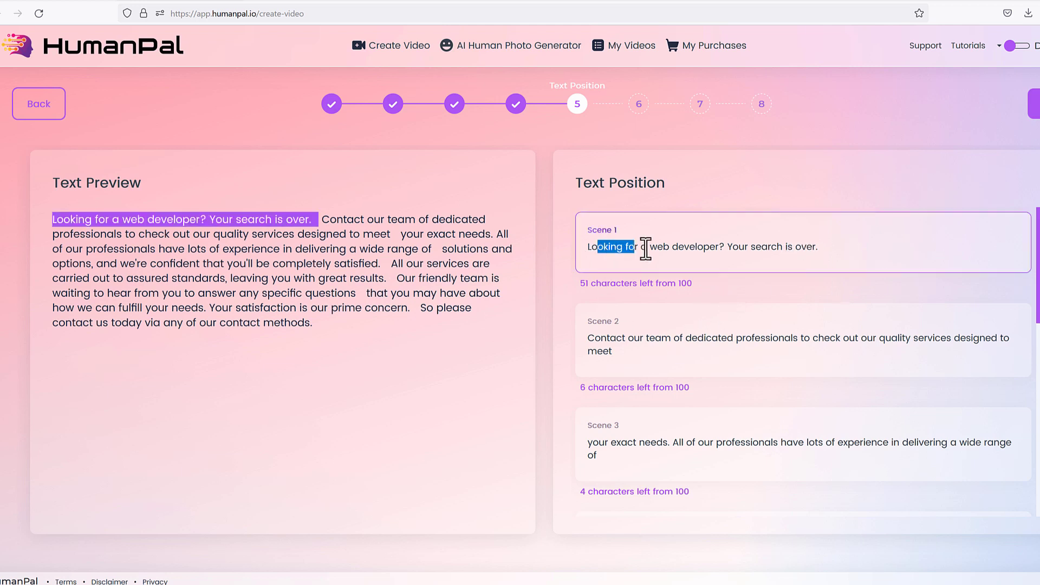
{"action": "scroll", "coordinate": [827, 301], "scroll_direction": "down", "scroll_amount": 1}
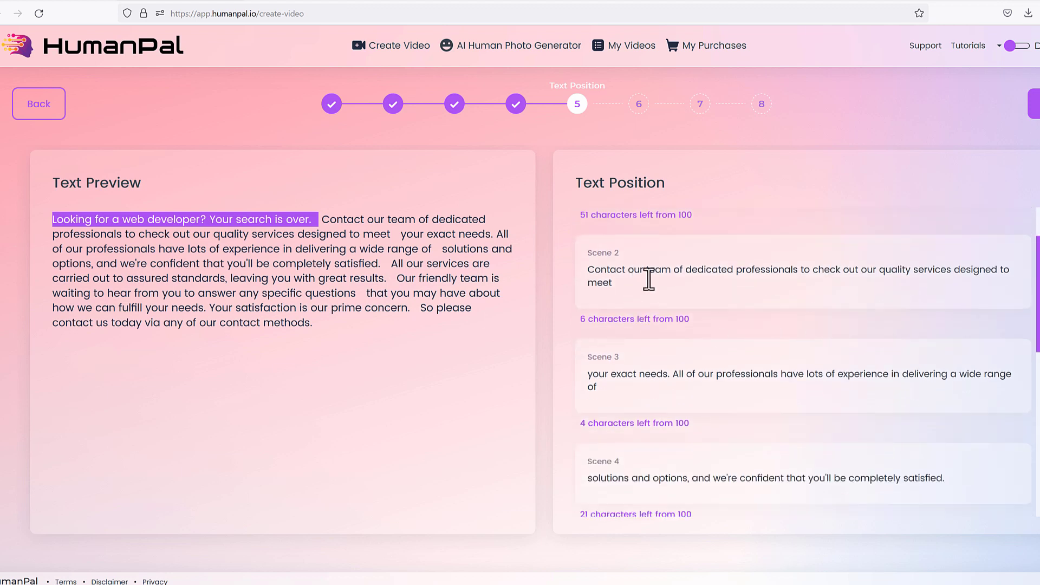
{"action": "left_click_drag", "start_coordinate": [661, 270], "coordinate": [627, 288]}
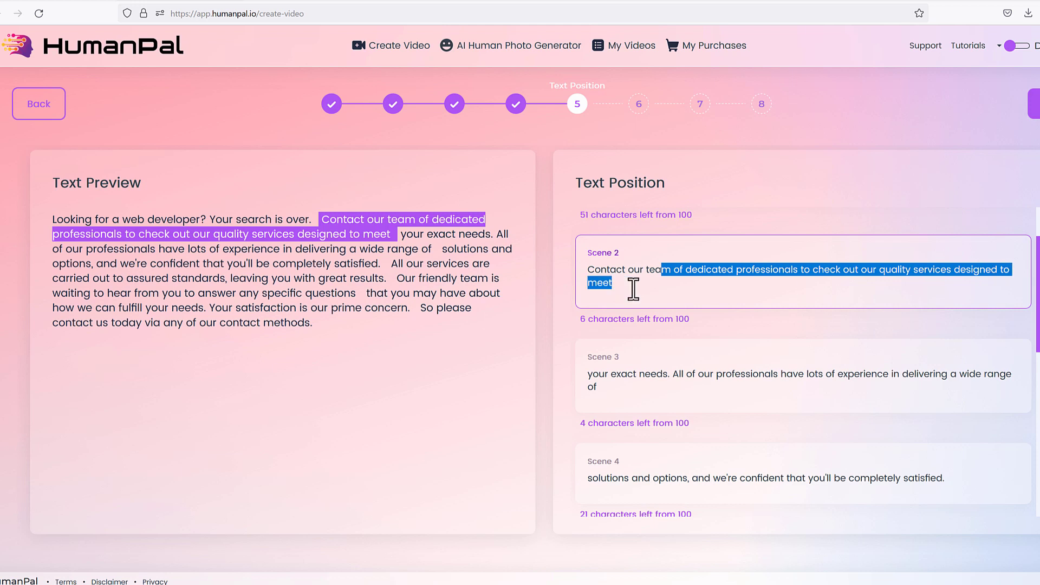
{"action": "left_click", "coordinate": [633, 291]}
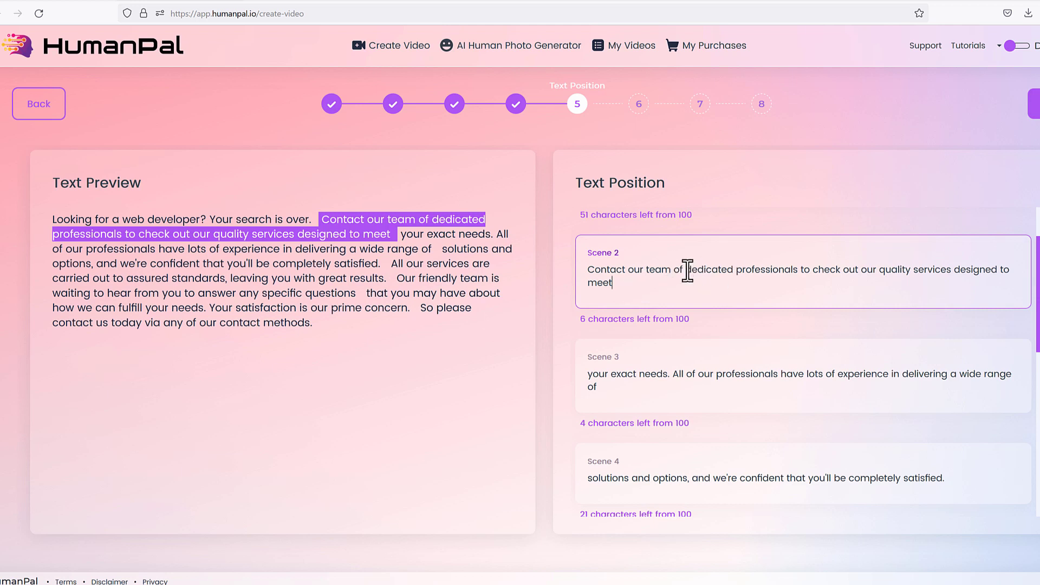
{"action": "left_click_drag", "start_coordinate": [687, 269], "coordinate": [739, 271]}
{"action": "key", "text": "BackSpace"}
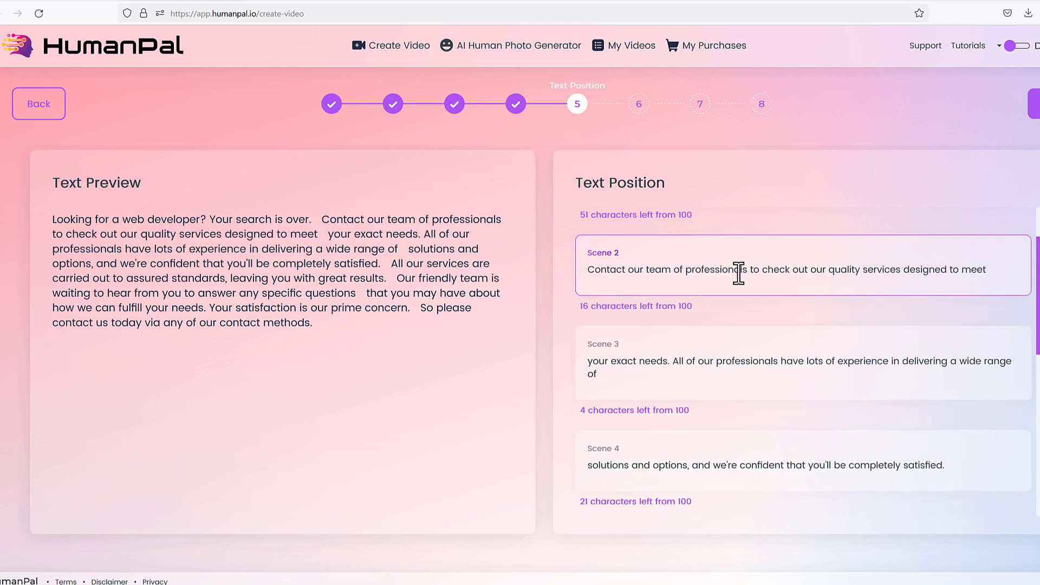
{"action": "left_click", "coordinate": [990, 273]}
{"action": "type", "text": "your needs."}
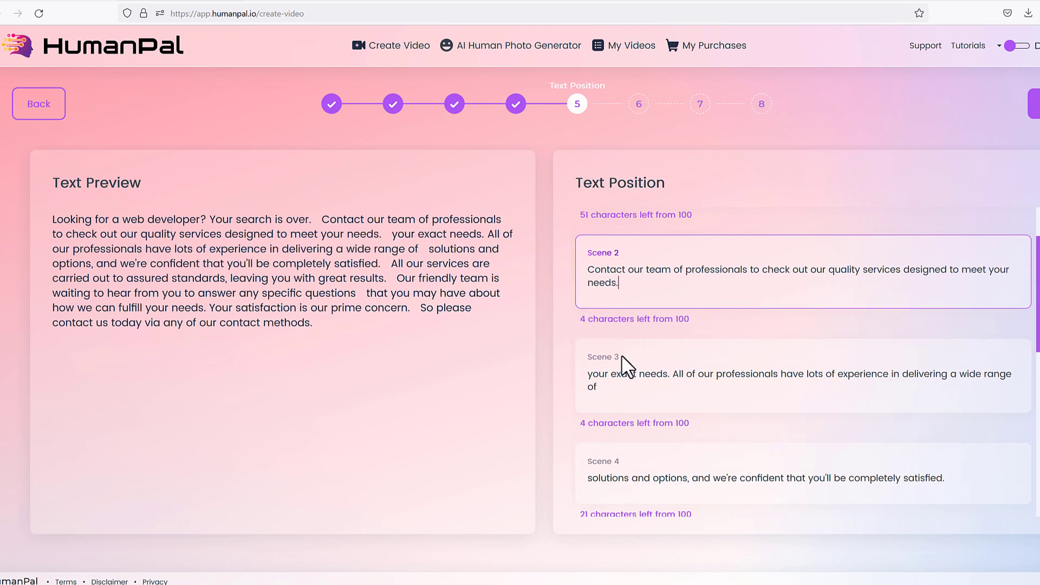
Step: Delete "your exact needs." from the start of the Scene 3 text
{"action": "left_click", "coordinate": [672, 377]}
{"action": "left_click_drag", "start_coordinate": [674, 378], "coordinate": [561, 379]}
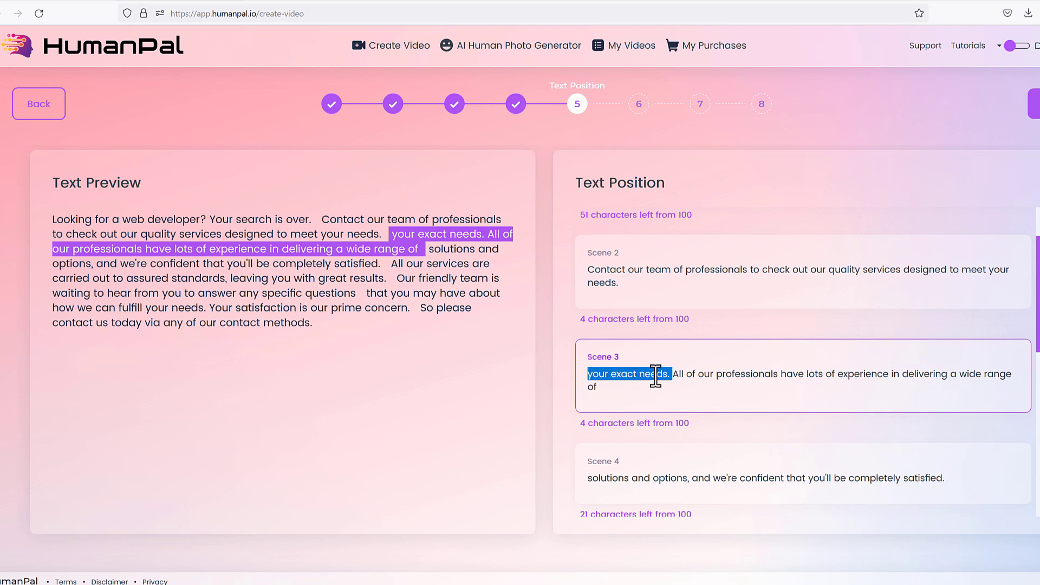
{"action": "key", "text": "BackSpace"}
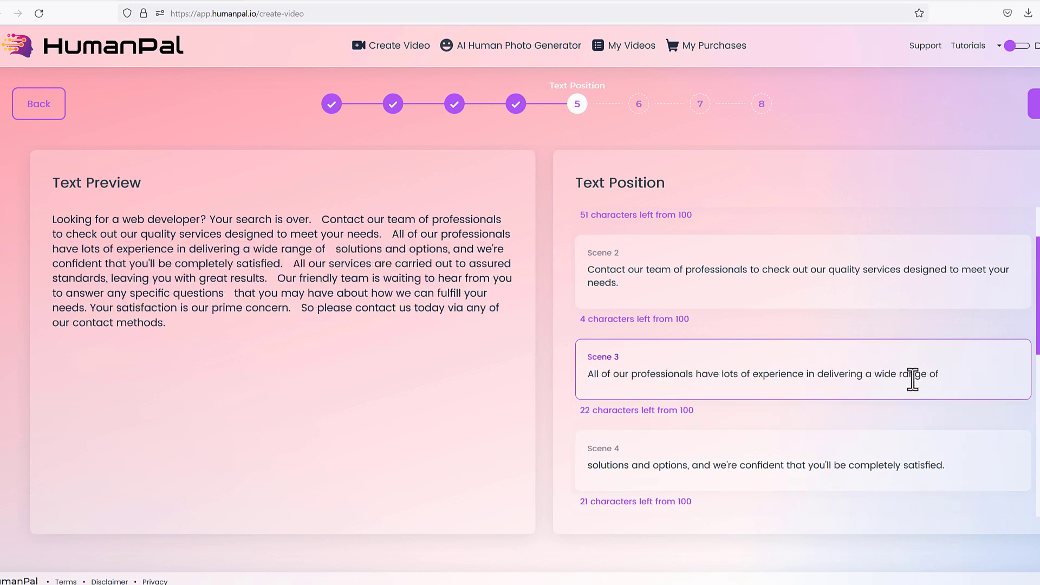
Step: Move "solutions and options" from the start of Scene 4 to the end of Scene 3, removing the leftover comma
{"action": "left_click", "coordinate": [985, 378]}
{"action": "left_click", "coordinate": [630, 466]}
{"action": "left_click_drag", "start_coordinate": [630, 466], "coordinate": [570, 467]}
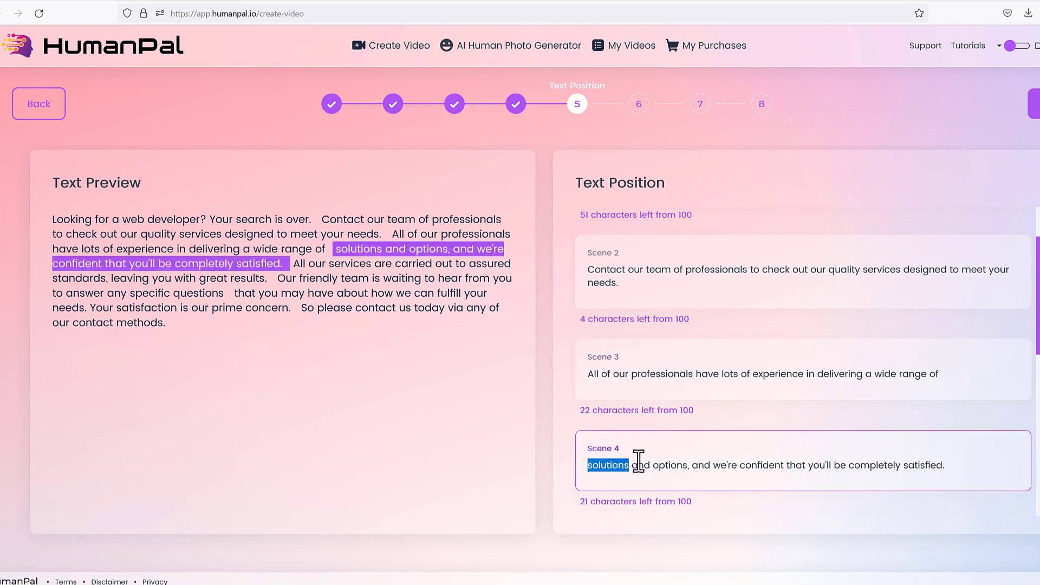
{"action": "left_click_drag", "start_coordinate": [687, 465], "coordinate": [553, 467]}
{"action": "key", "text": "ctrl+c"}
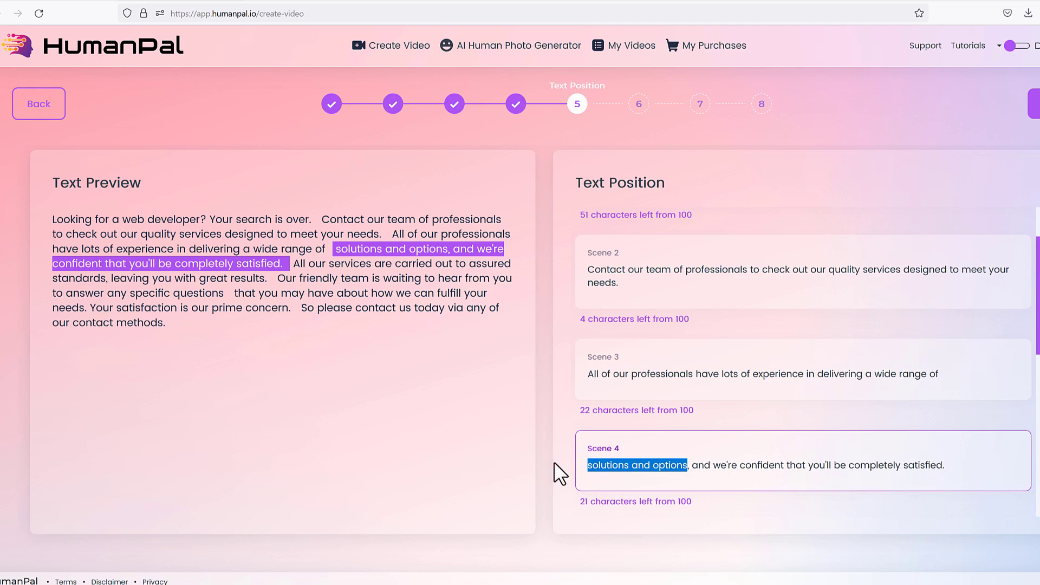
{"action": "key", "text": "BackSpace"}
{"action": "key", "text": "Delete"}
{"action": "key", "text": "Delete"}
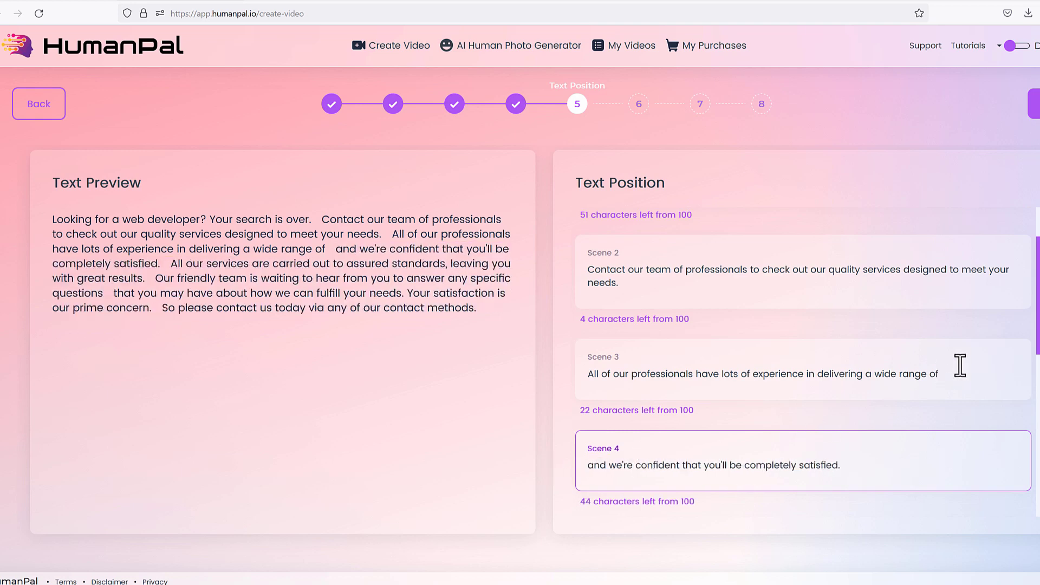
{"action": "left_click", "coordinate": [962, 373]}
{"action": "key", "text": "ctrl+v"}
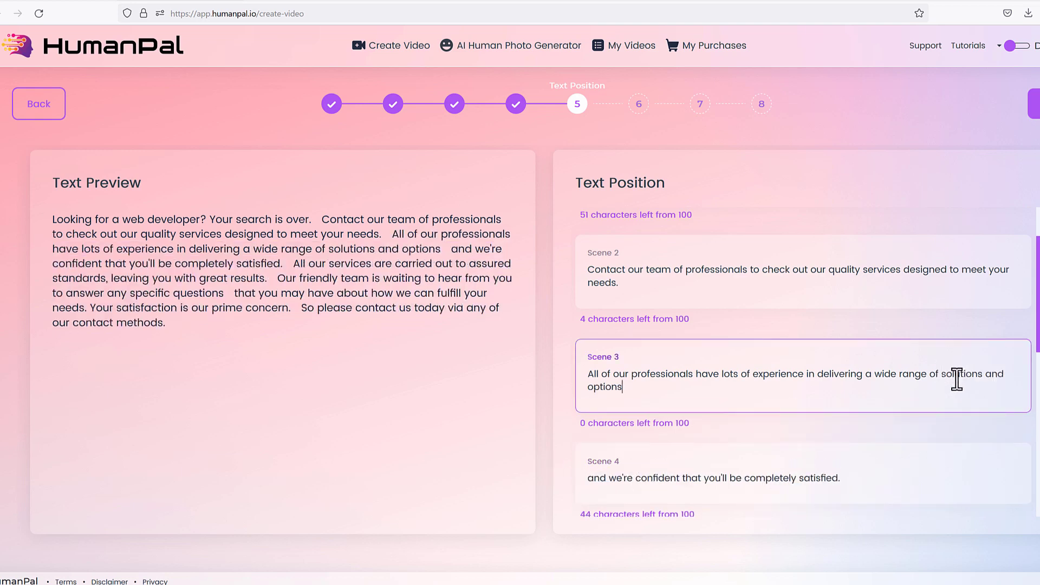
Step: Review the texts of Scenes 4 to 7, checking how the sentences are divided between the scenes
{"action": "scroll", "coordinate": [891, 409], "scroll_direction": "down", "scroll_amount": 2}
{"action": "left_click", "coordinate": [887, 412]}
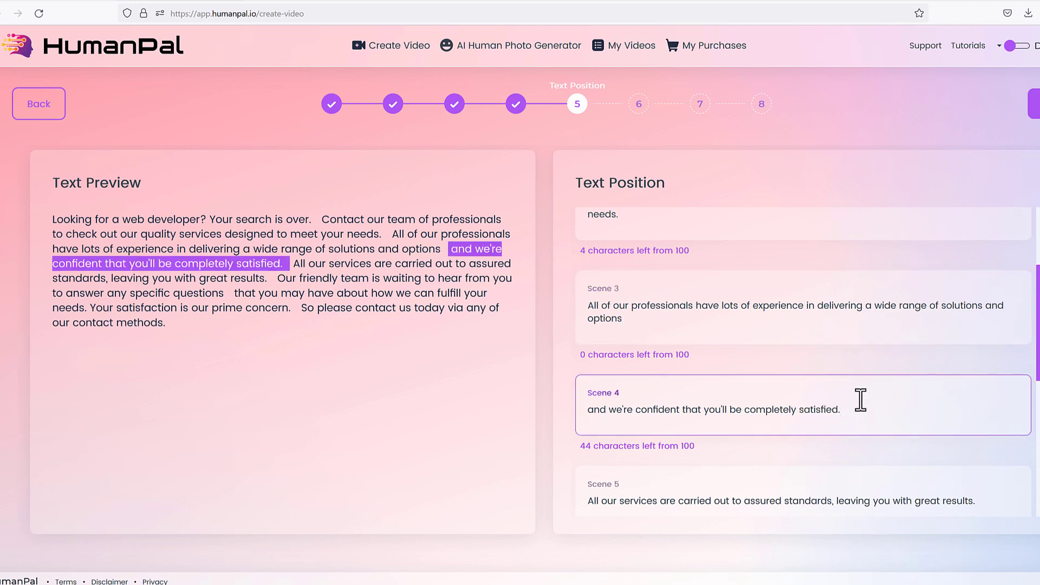
{"action": "left_click", "coordinate": [845, 319]}
{"action": "left_click", "coordinate": [883, 406]}
{"action": "scroll", "coordinate": [863, 336], "scroll_direction": "down", "scroll_amount": 4}
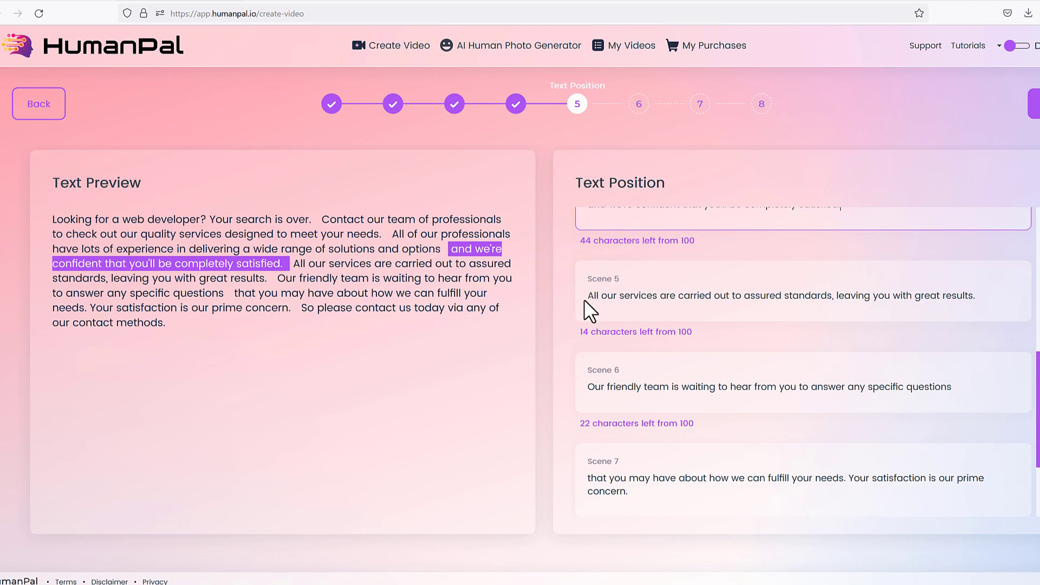
{"action": "left_click_drag", "start_coordinate": [588, 297], "coordinate": [977, 297]}
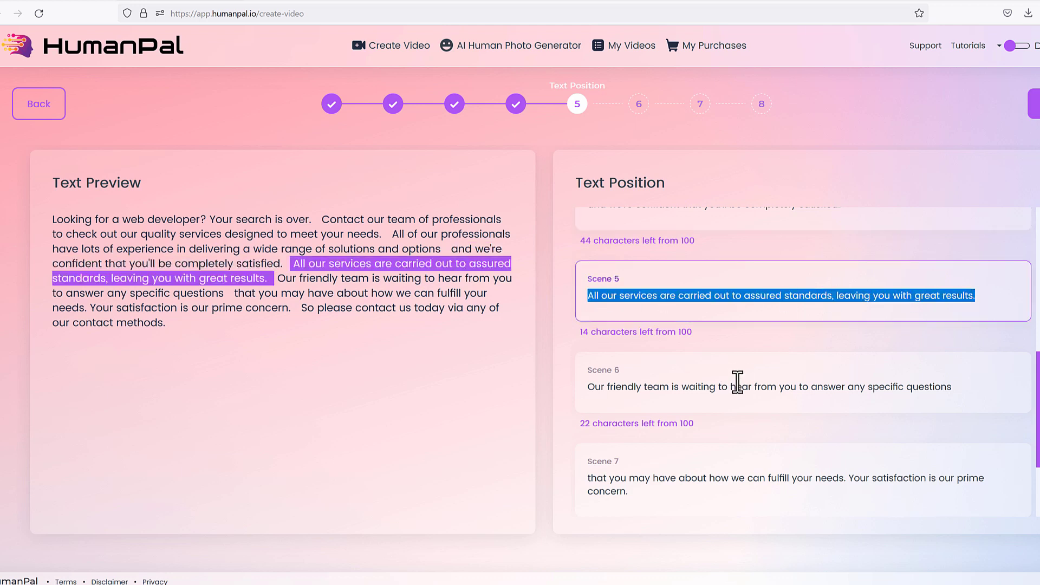
{"action": "triple_click", "coordinate": [725, 297]}
{"action": "scroll", "coordinate": [750, 379], "scroll_direction": "down", "scroll_amount": 2}
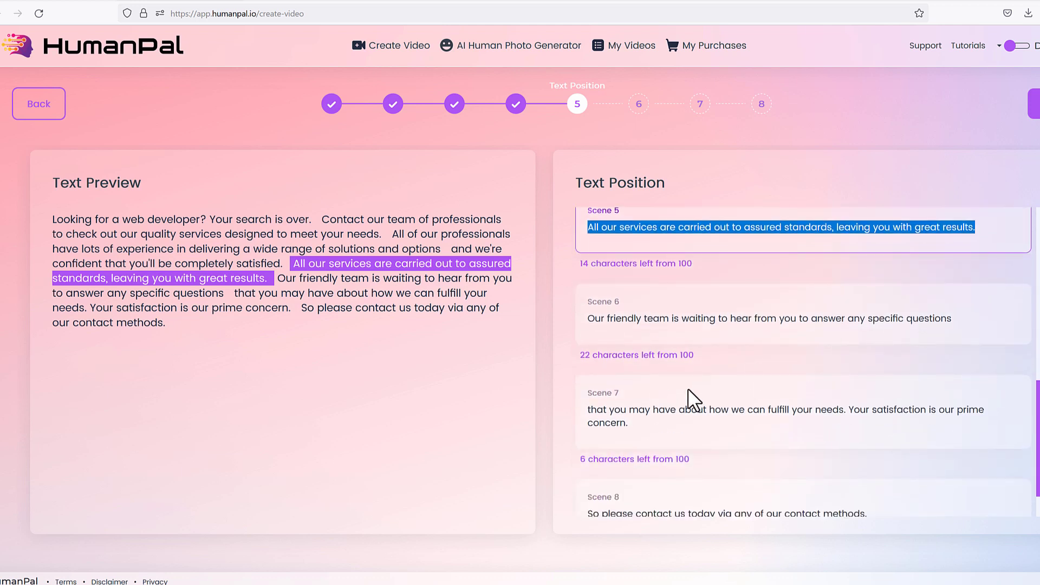
{"action": "left_click", "coordinate": [638, 394]}
{"action": "left_click_drag", "start_coordinate": [566, 91], "coordinate": [626, 84]}
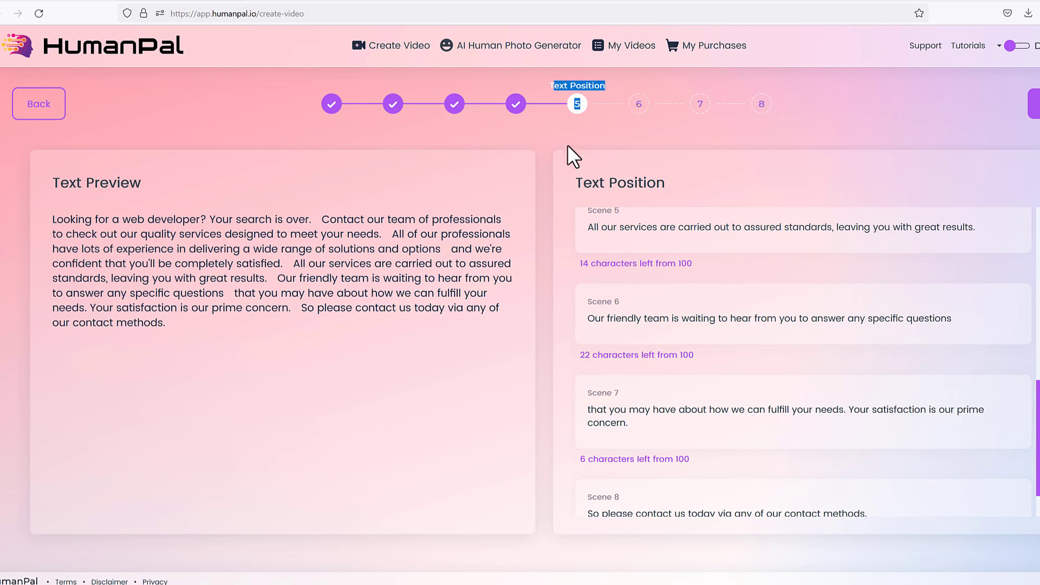
{"action": "left_click", "coordinate": [538, 352]}
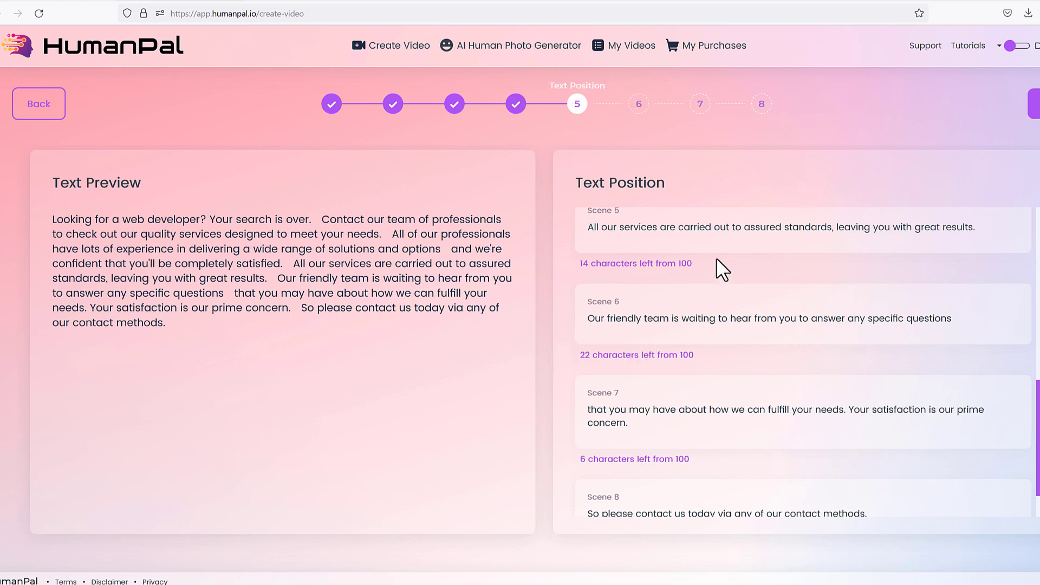
{"action": "left_click", "coordinate": [726, 430]}
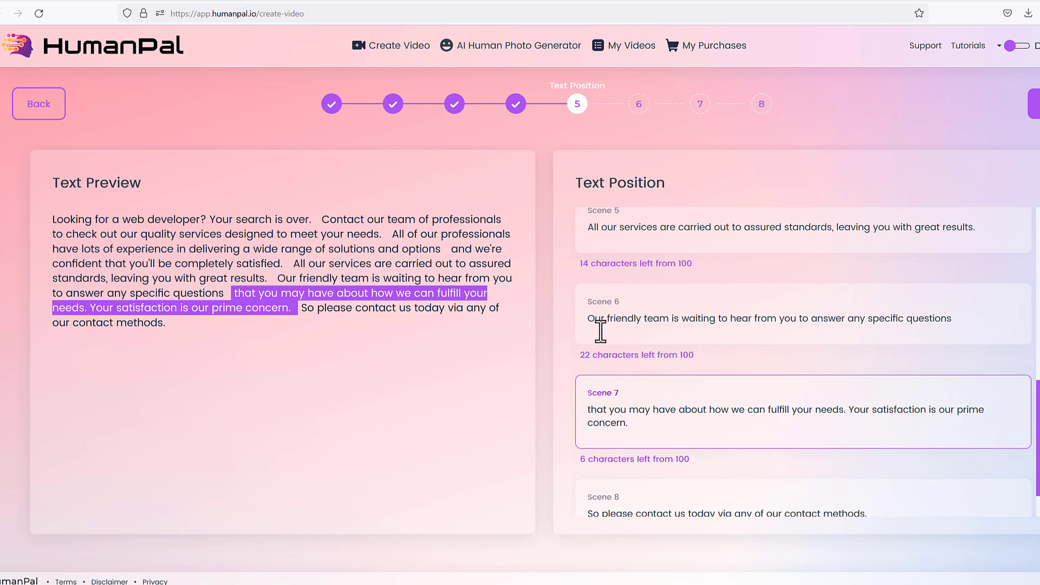
Step: Add "that you have" to the end of the Scene 6 text
{"action": "left_click_drag", "start_coordinate": [588, 319], "coordinate": [948, 321]}
{"action": "left_click", "coordinate": [949, 321]}
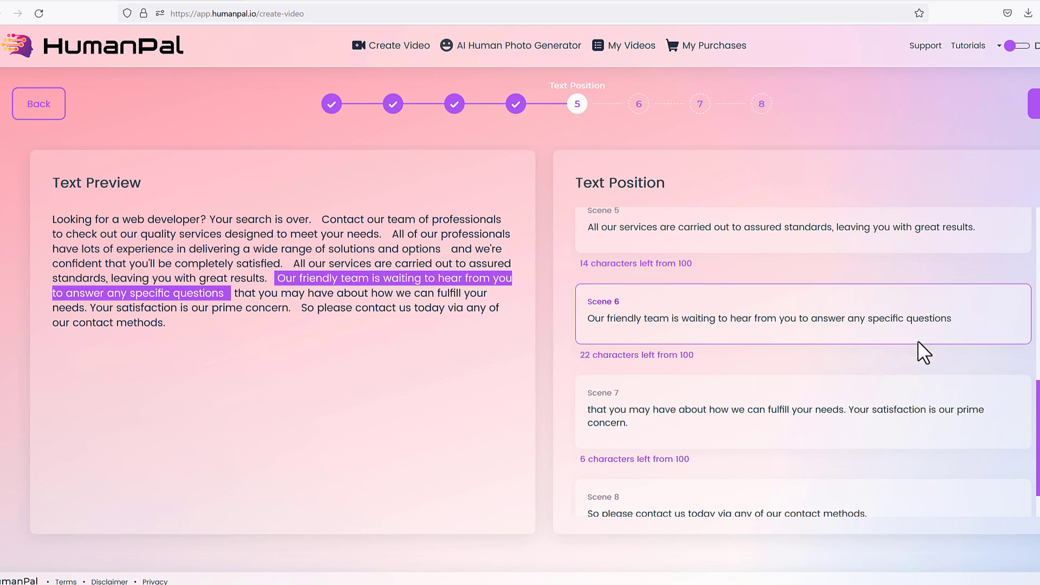
{"action": "type", "text": "that "}
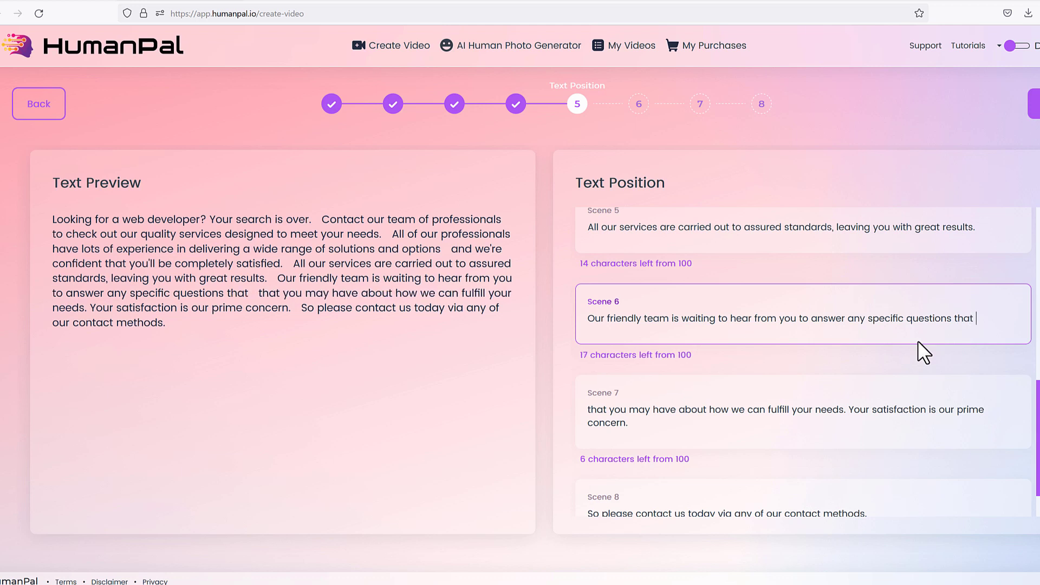
{"action": "type", "text": "you have"}
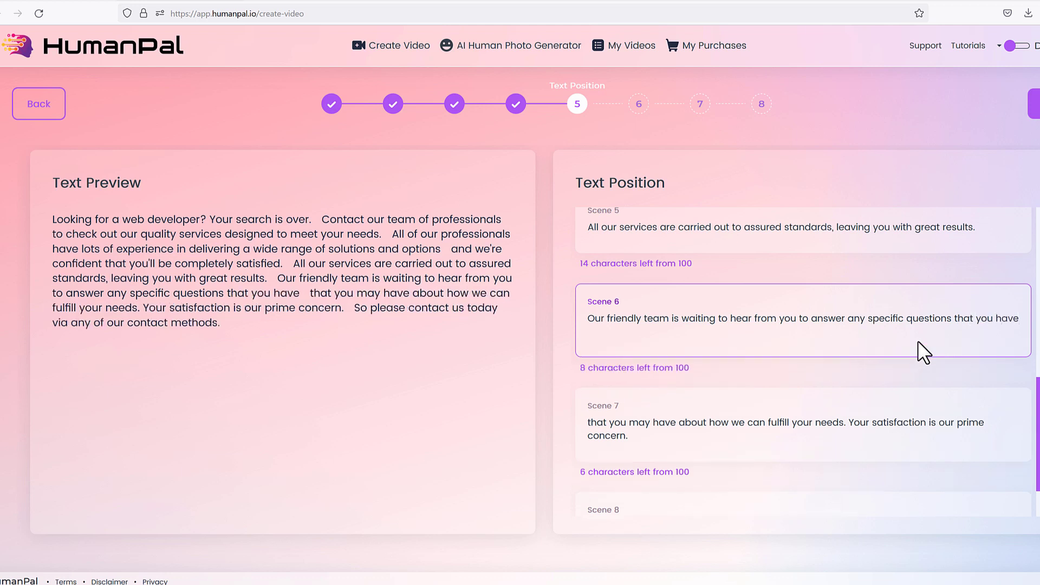
Step: Replace "that you may have about" at the start of Scene 7 with "and", and check the Scene 8 text
{"action": "left_click_drag", "start_coordinate": [710, 426], "coordinate": [587, 423]}
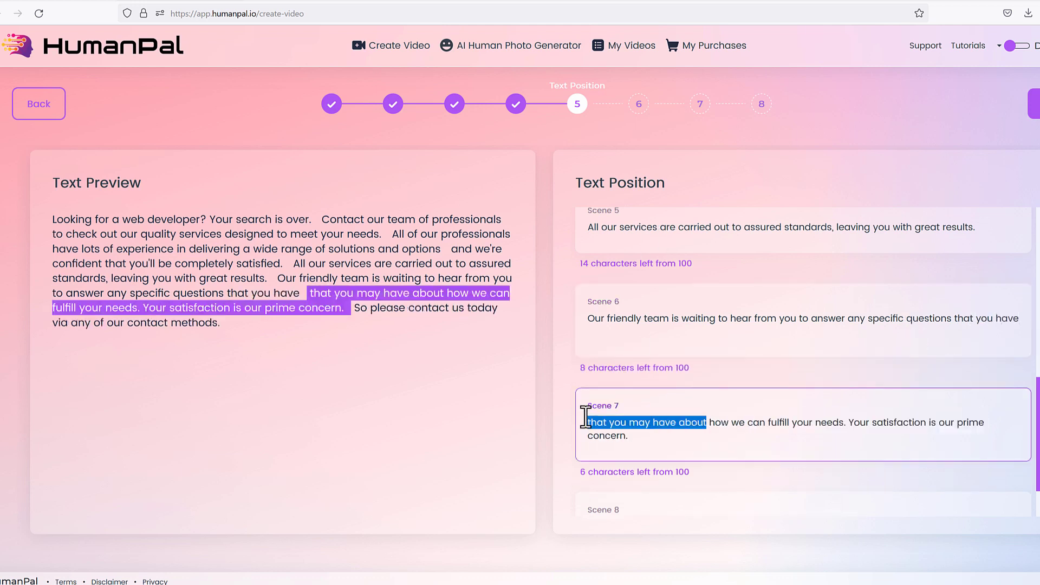
{"action": "type", "text": "a nd"}
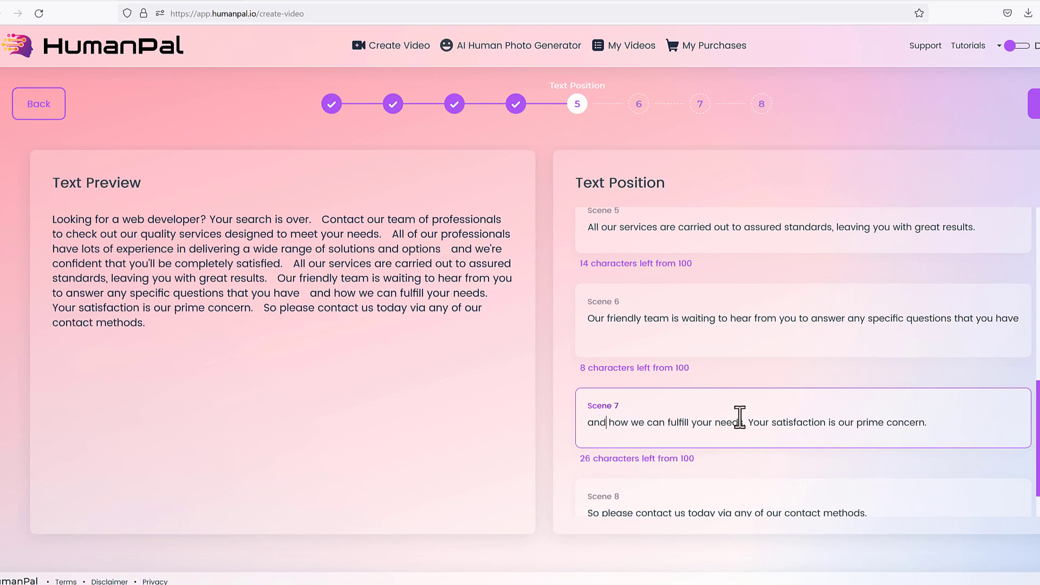
{"action": "scroll", "coordinate": [746, 418], "scroll_direction": "down", "scroll_amount": 1}
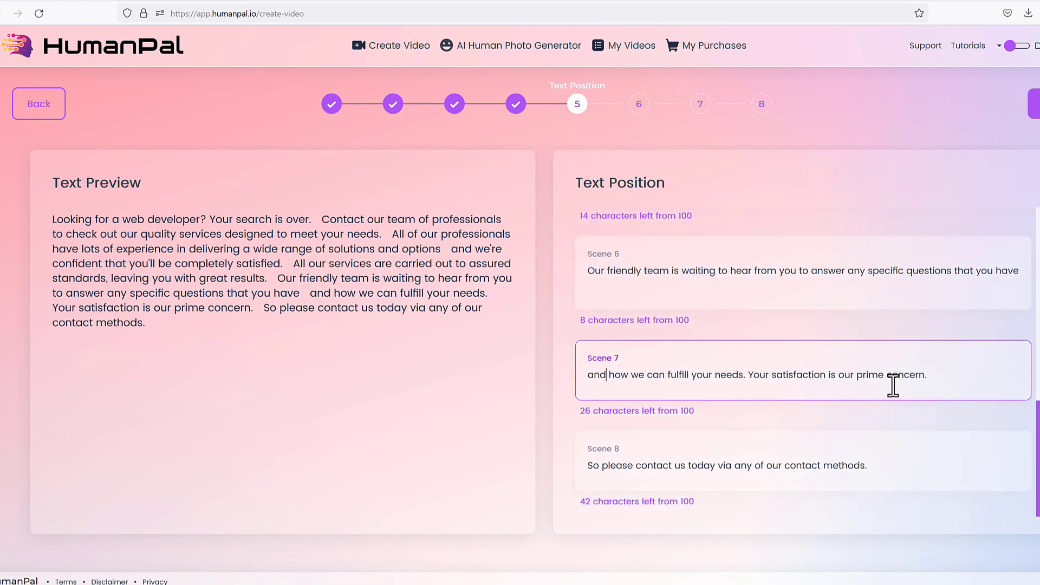
{"action": "left_click", "coordinate": [698, 472]}
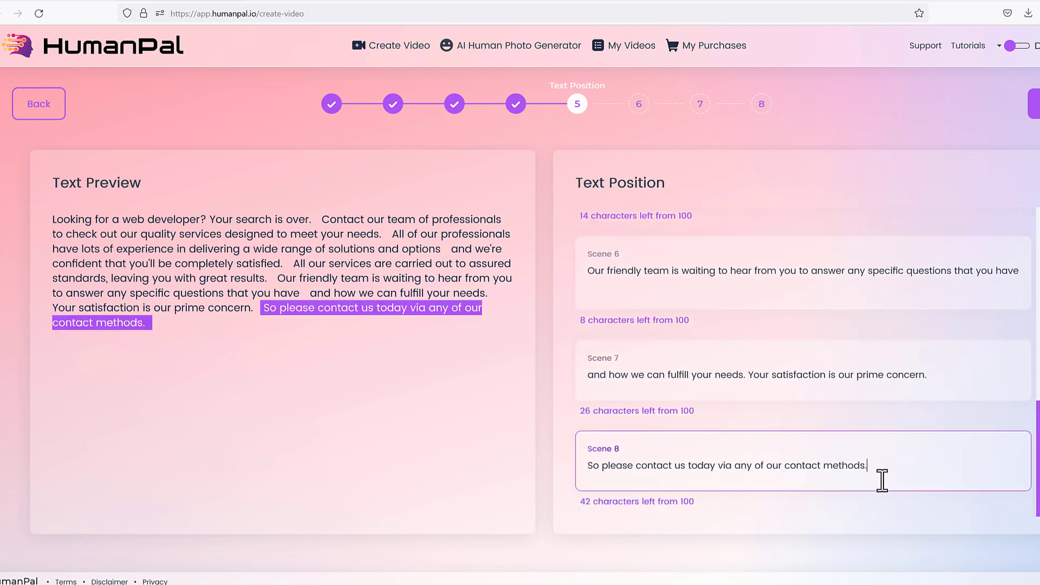
Step: Add "and" to the end of the Scene 6 text, after "that you have"
{"action": "left_click", "coordinate": [608, 376]}
{"action": "left_click_drag", "start_coordinate": [607, 377], "coordinate": [570, 372]}
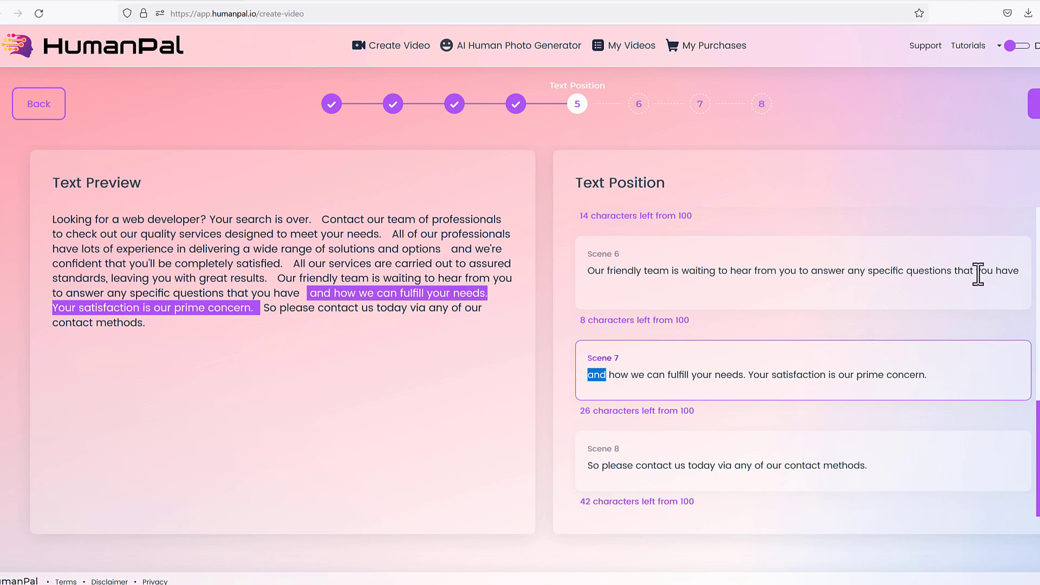
{"action": "left_click", "coordinate": [1020, 273]}
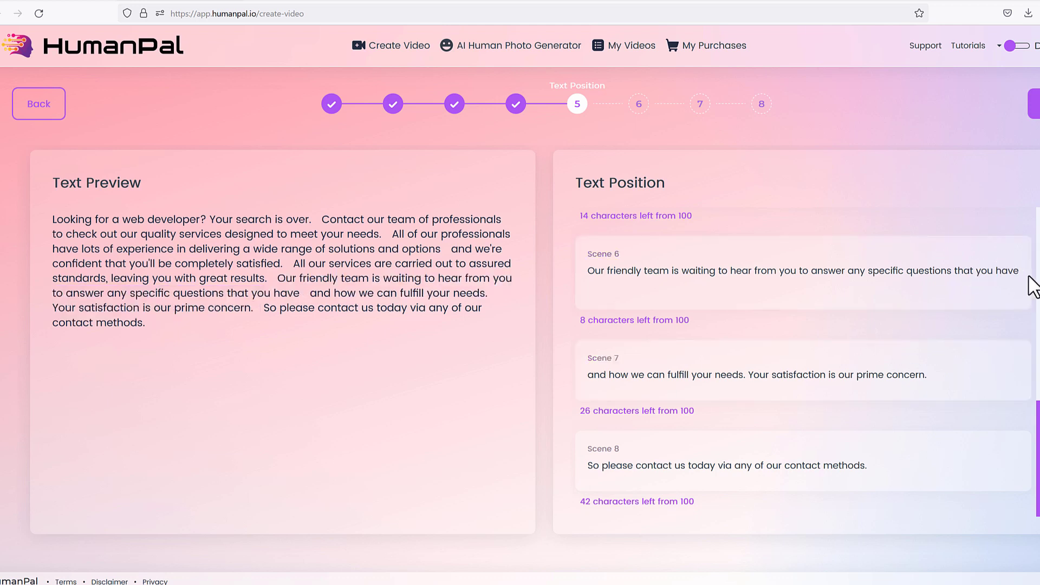
{"action": "left_click", "coordinate": [1022, 273]}
{"action": "type", "text": "and"}
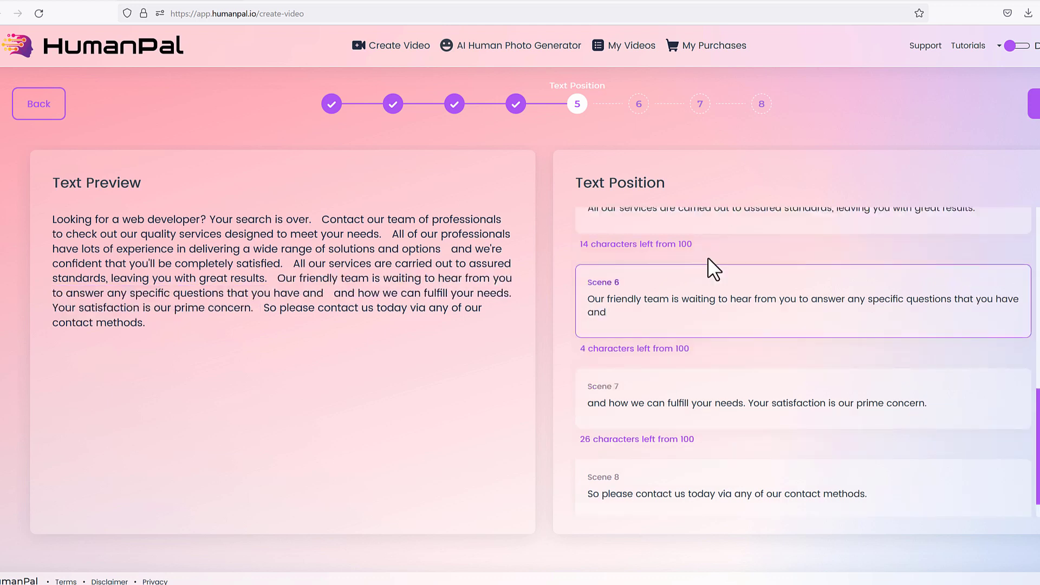
Step: Remove "and" from the start of the Scene 7 text, and check the "and" ending the Scene 6 text
{"action": "left_click_drag", "start_coordinate": [610, 404], "coordinate": [569, 406]}
{"action": "key", "text": "BackSpace"}
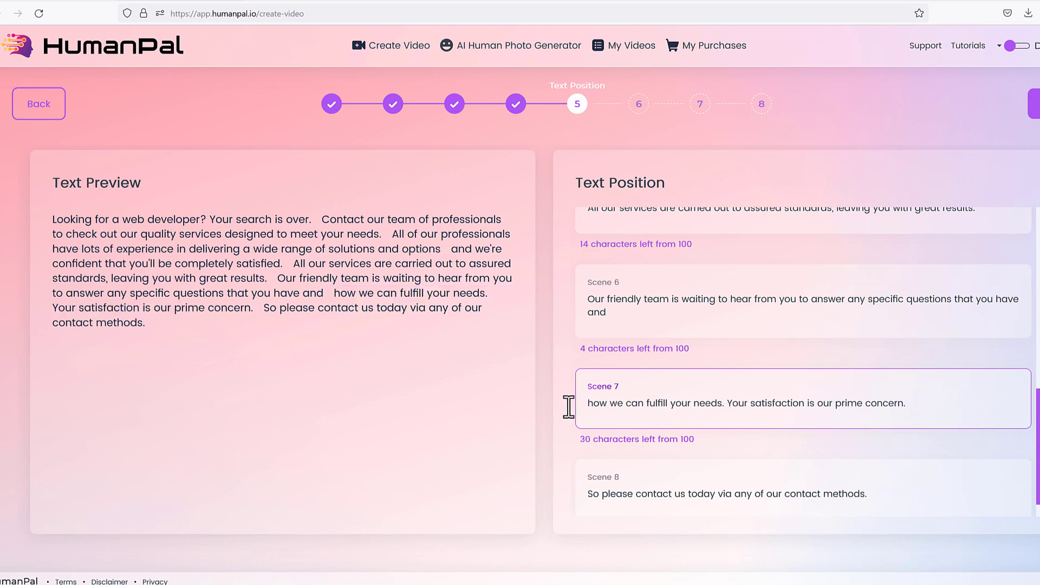
{"action": "left_click", "coordinate": [640, 319]}
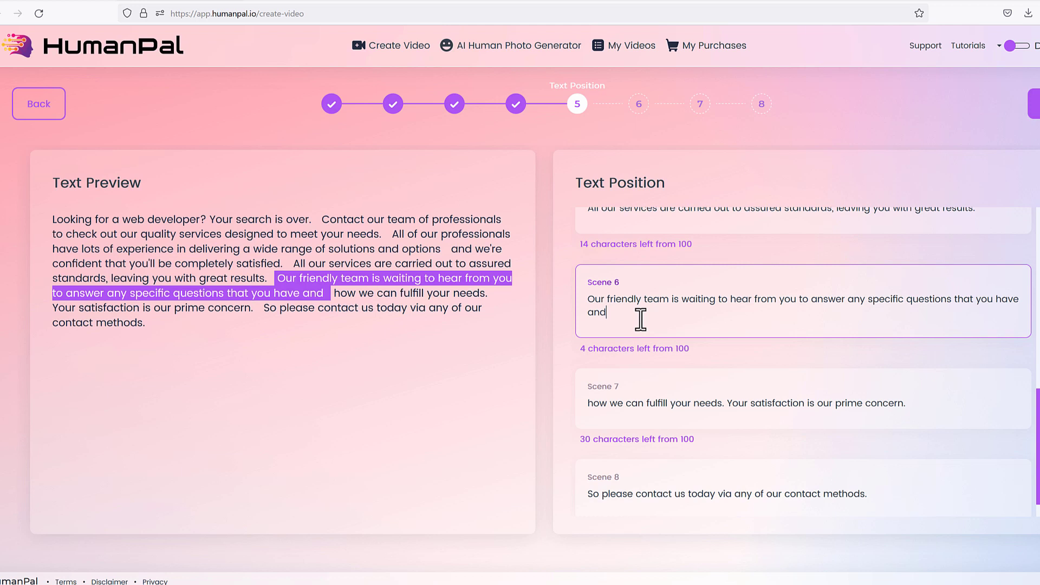
{"action": "left_click_drag", "start_coordinate": [617, 314], "coordinate": [550, 313]}
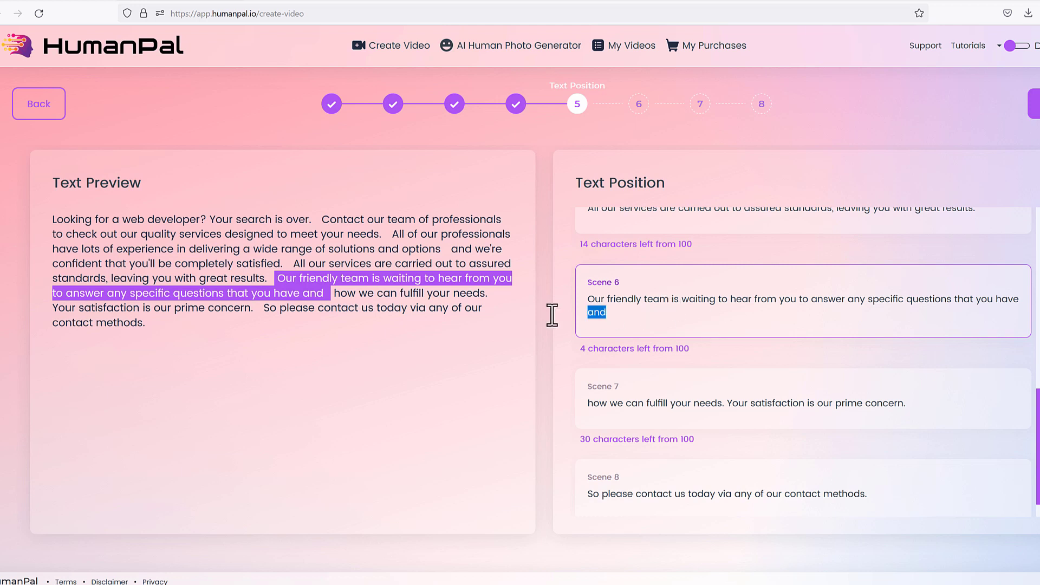
{"action": "left_click_drag", "start_coordinate": [642, 310], "coordinate": [578, 306]}
{"action": "left_click", "coordinate": [629, 327]}
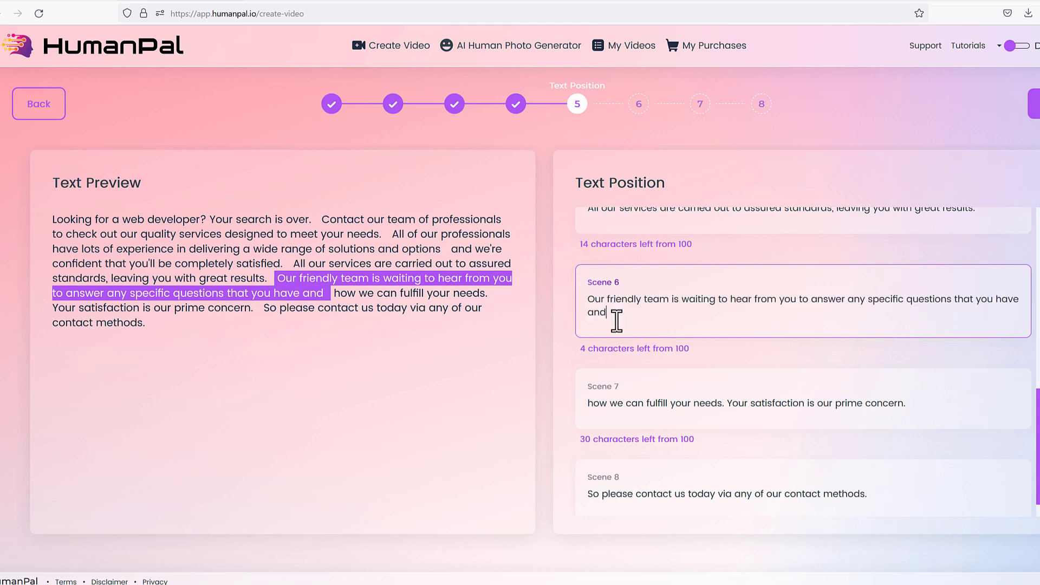
{"action": "double_click", "coordinate": [594, 314]}
{"action": "left_click", "coordinate": [679, 320]}
Step: Look through the texts of Scenes 1 to 8 to check the overall text positioning
{"action": "scroll", "coordinate": [676, 317], "scroll_direction": "up", "scroll_amount": 3}
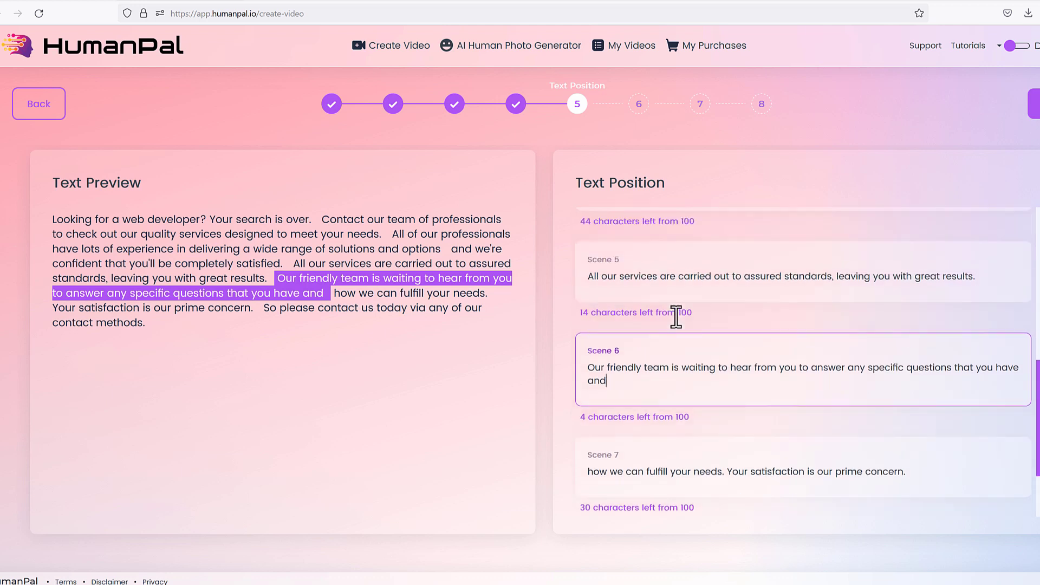
{"action": "scroll", "coordinate": [676, 317], "scroll_direction": "down", "scroll_amount": 3}
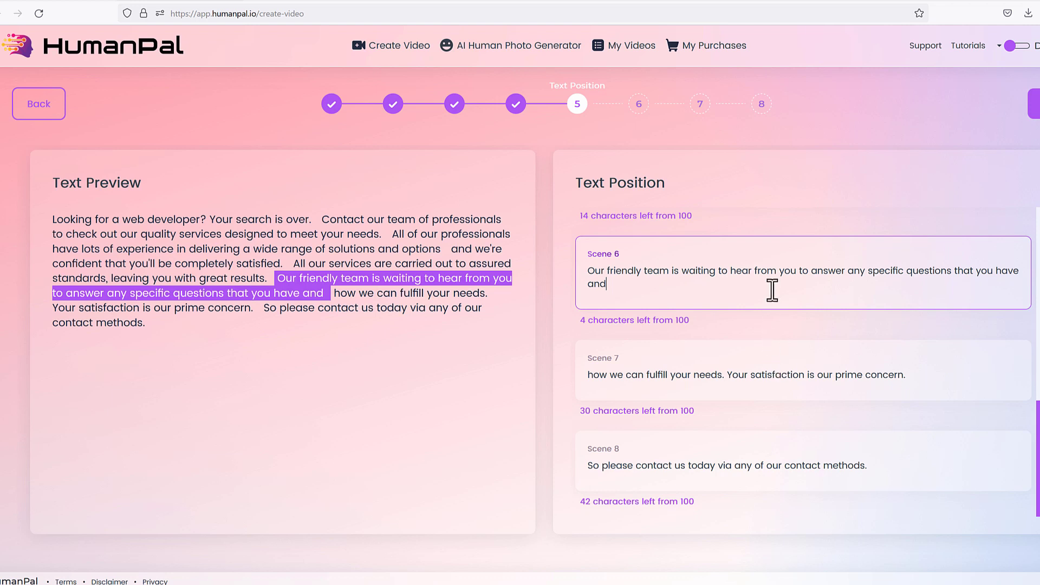
{"action": "scroll", "coordinate": [797, 380], "scroll_direction": "up", "scroll_amount": 10}
{"action": "scroll", "coordinate": [801, 397], "scroll_direction": "down", "scroll_amount": 9}
{"action": "scroll", "coordinate": [619, 293], "scroll_direction": "up", "scroll_amount": 10}
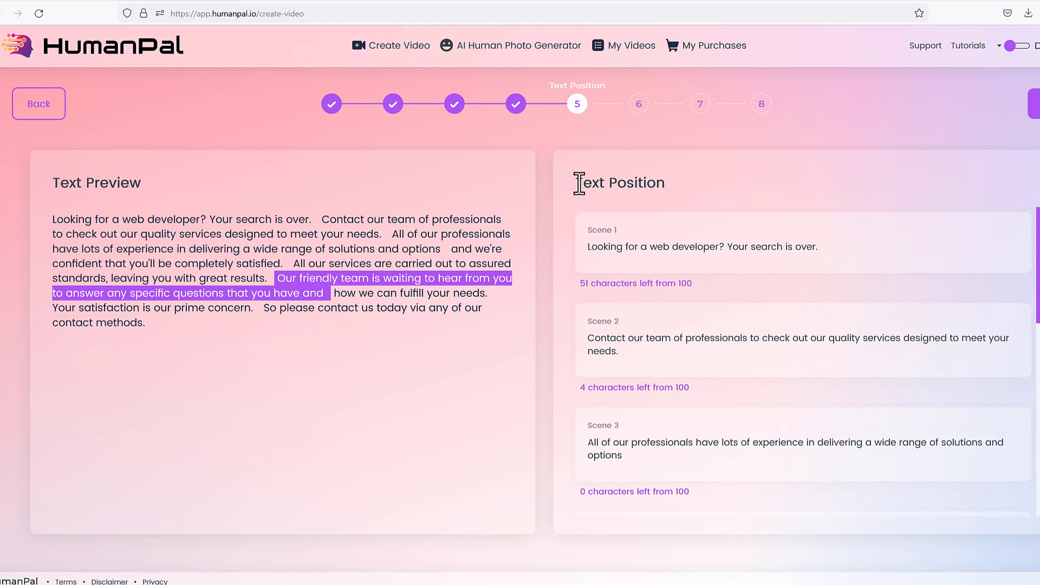
{"action": "left_click_drag", "start_coordinate": [579, 183], "coordinate": [672, 181]}
{"action": "left_click", "coordinate": [672, 179]}
{"action": "left_click_drag", "start_coordinate": [593, 183], "coordinate": [665, 184]}
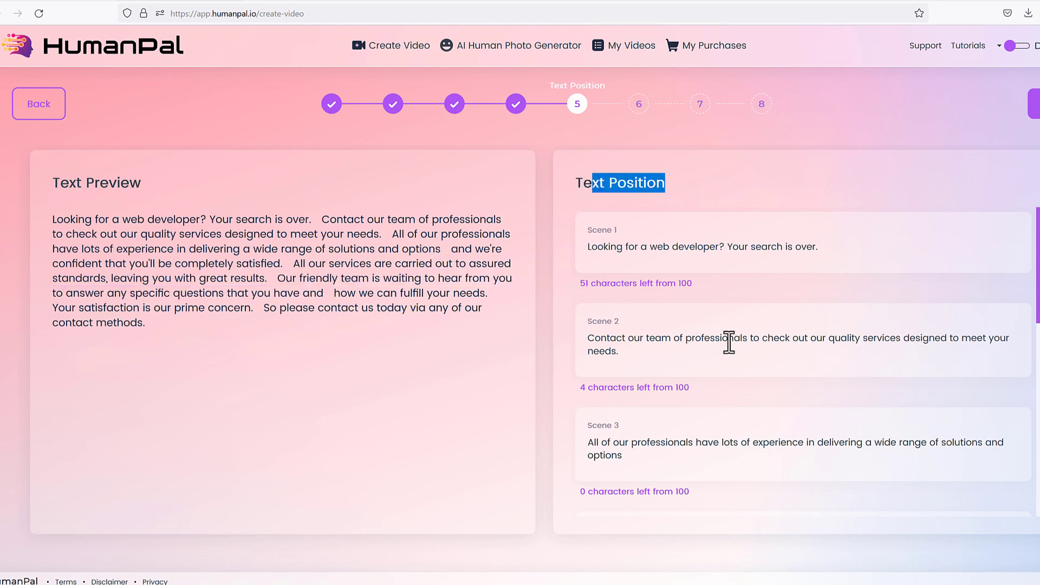
Step: Check where the sentences break between scenes, especially from Scene 3 to Scene 4 and in Scene 2
{"action": "left_click", "coordinate": [728, 344]}
{"action": "scroll", "coordinate": [729, 352], "scroll_direction": "down", "scroll_amount": 3}
{"action": "left_click", "coordinate": [710, 319]}
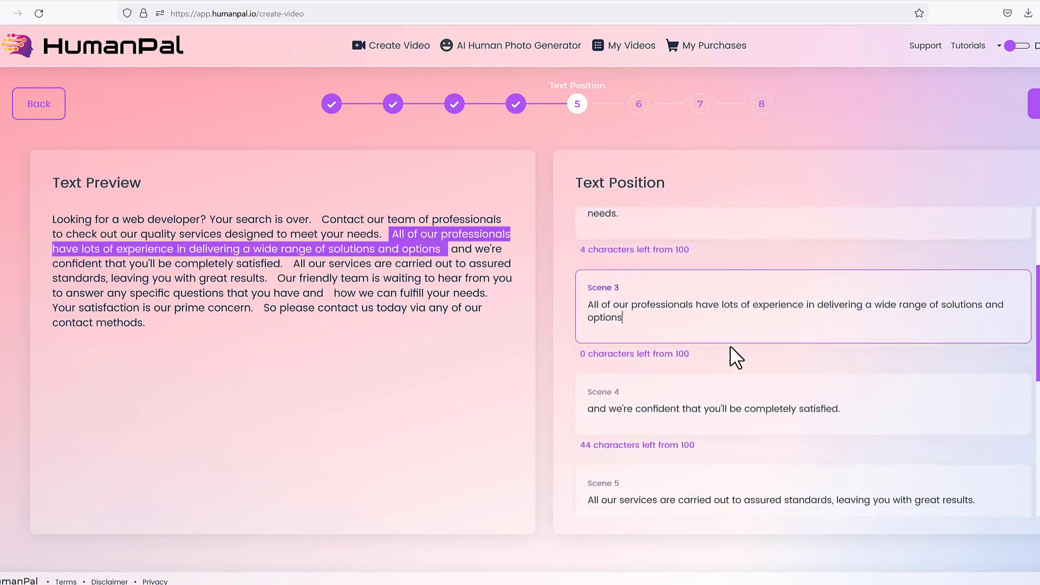
{"action": "scroll", "coordinate": [730, 352], "scroll_direction": "down", "scroll_amount": 2}
{"action": "scroll", "coordinate": [731, 352], "scroll_direction": "up", "scroll_amount": 2}
{"action": "triple_click", "coordinate": [688, 325]}
{"action": "left_click", "coordinate": [746, 349]}
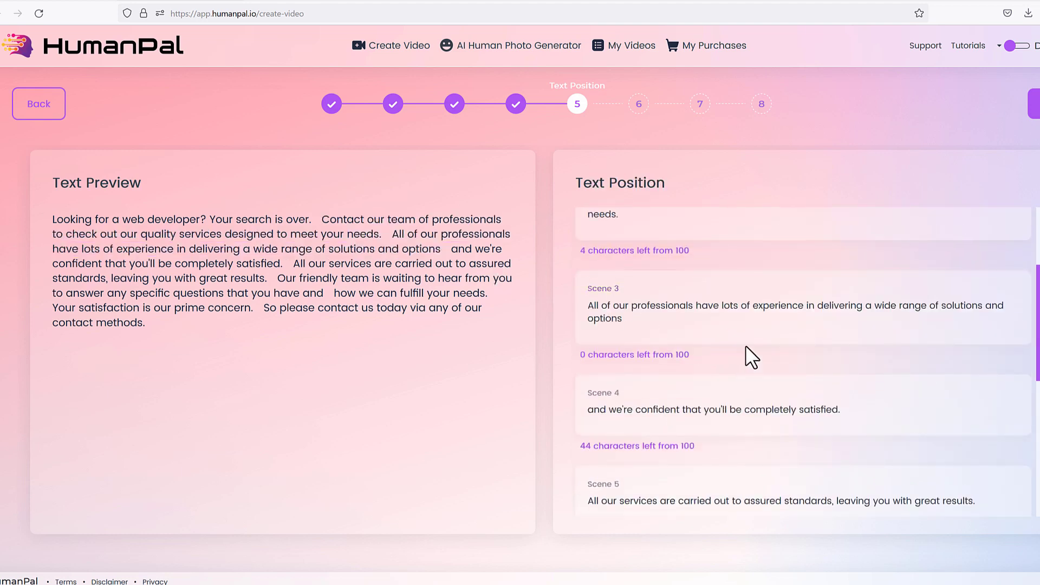
{"action": "scroll", "coordinate": [745, 346], "scroll_direction": "down", "scroll_amount": 2}
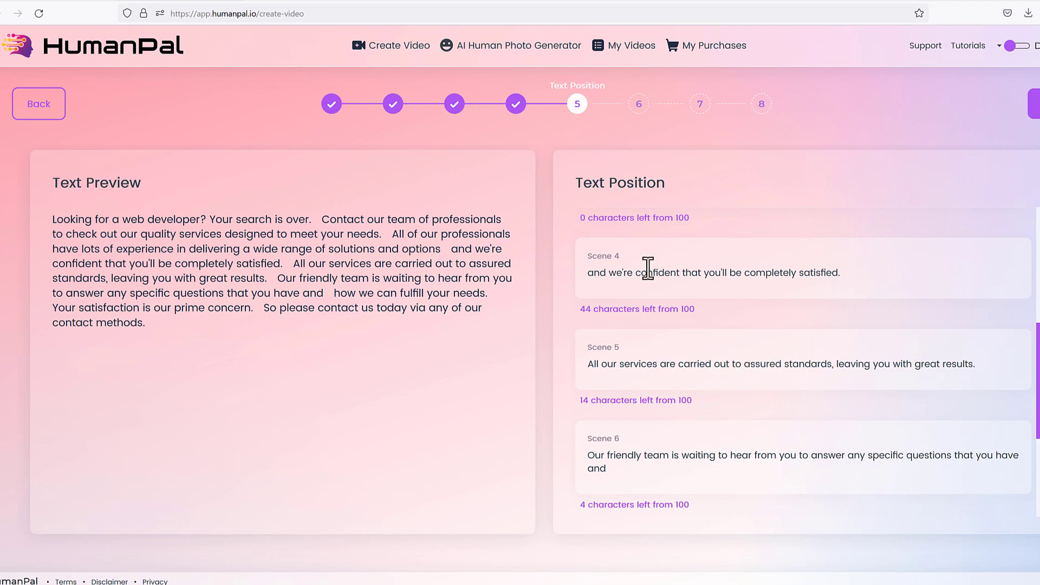
{"action": "left_click_drag", "start_coordinate": [679, 272], "coordinate": [919, 293]}
{"action": "scroll", "coordinate": [917, 293], "scroll_direction": "down", "scroll_amount": 3}
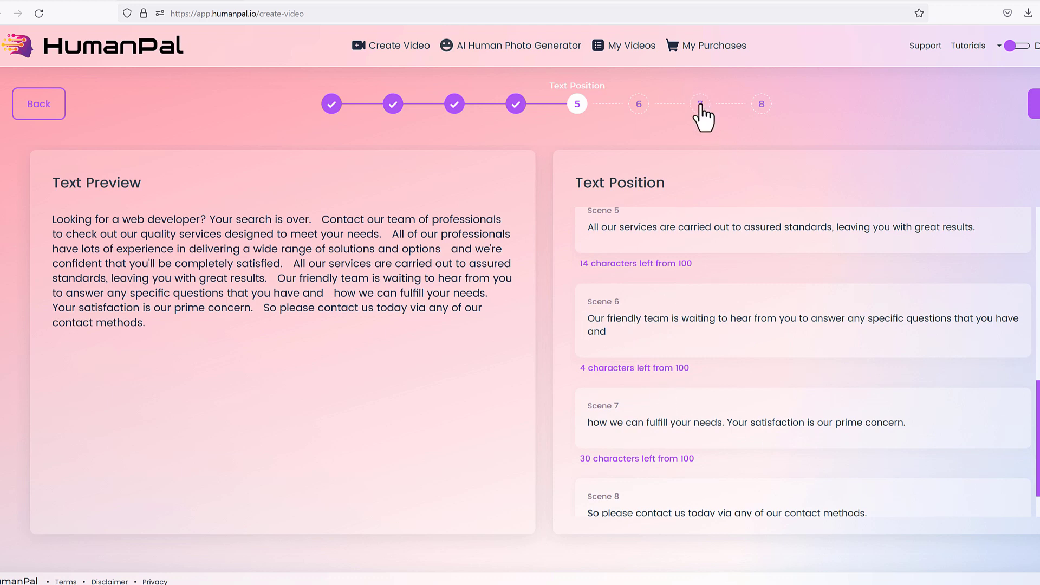
{"action": "scroll", "coordinate": [769, 314], "scroll_direction": "down", "scroll_amount": 1}
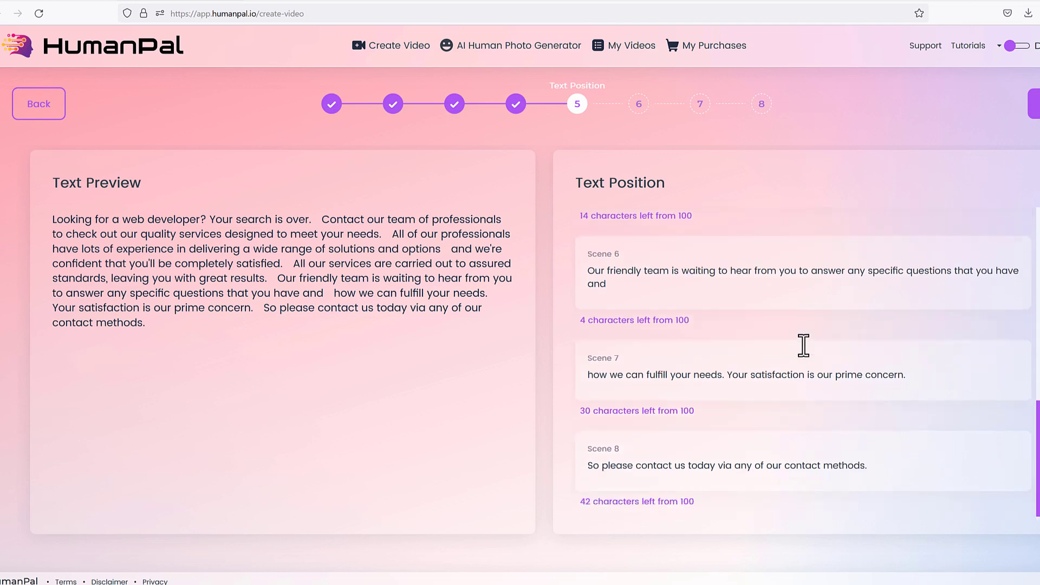
{"action": "scroll", "coordinate": [739, 281], "scroll_direction": "up", "scroll_amount": 7}
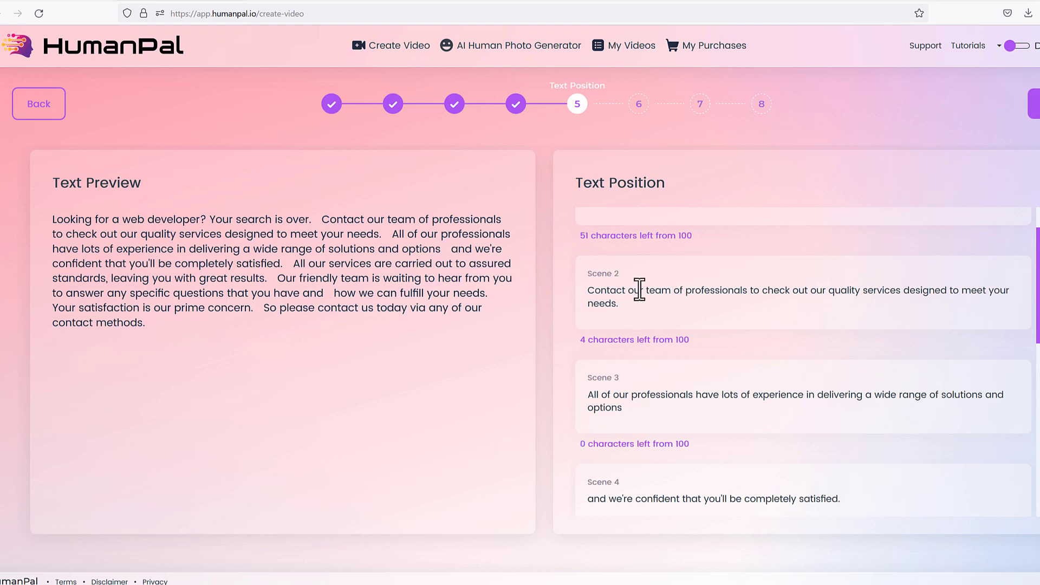
{"action": "triple_click", "coordinate": [596, 288]}
{"action": "left_click_drag", "start_coordinate": [650, 309], "coordinate": [625, 268]}
{"action": "left_click", "coordinate": [607, 333]}
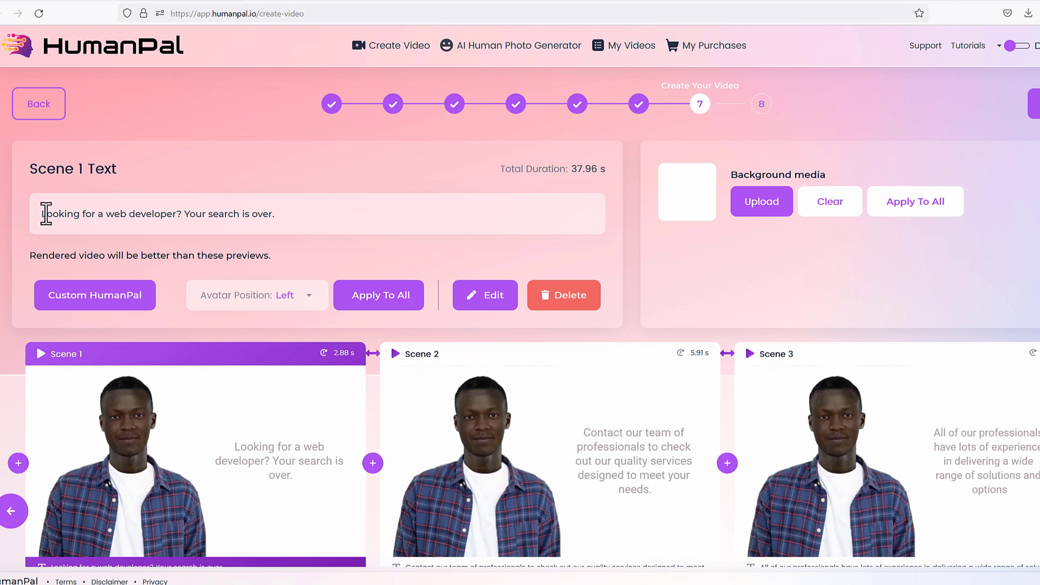
Step: Examine the texts of Scenes 1, 2 and 3 in the Create Your Video stage
{"action": "left_click_drag", "start_coordinate": [52, 213], "coordinate": [275, 214]}
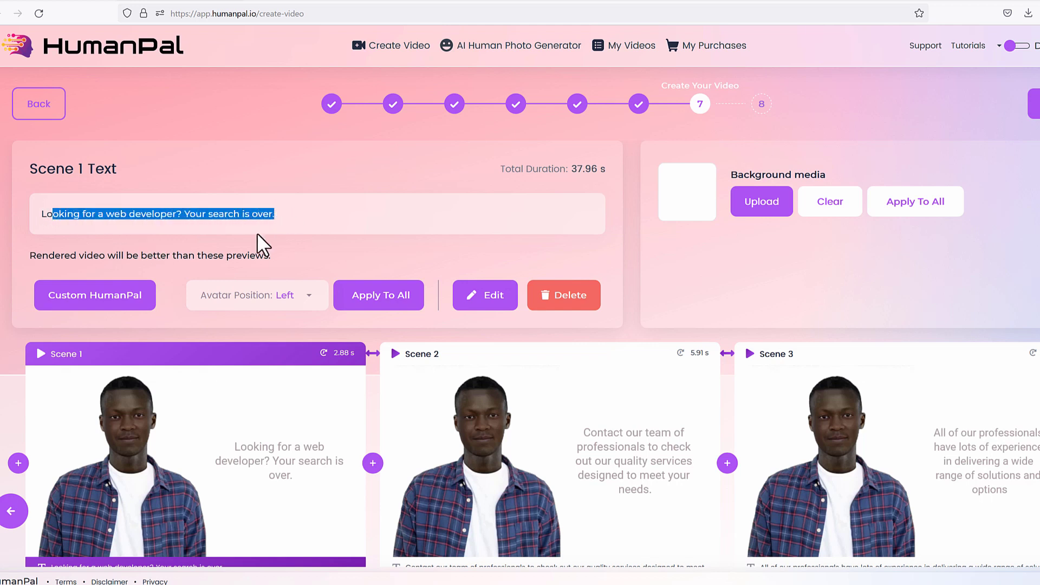
{"action": "left_click", "coordinate": [292, 252]}
{"action": "left_click", "coordinate": [485, 412]}
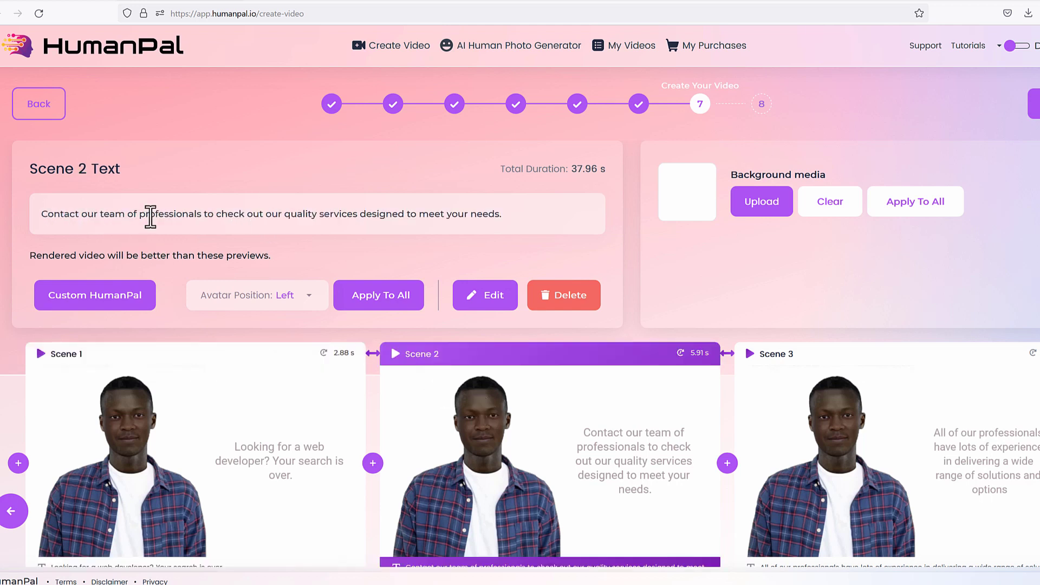
{"action": "left_click_drag", "start_coordinate": [149, 214], "coordinate": [427, 228]}
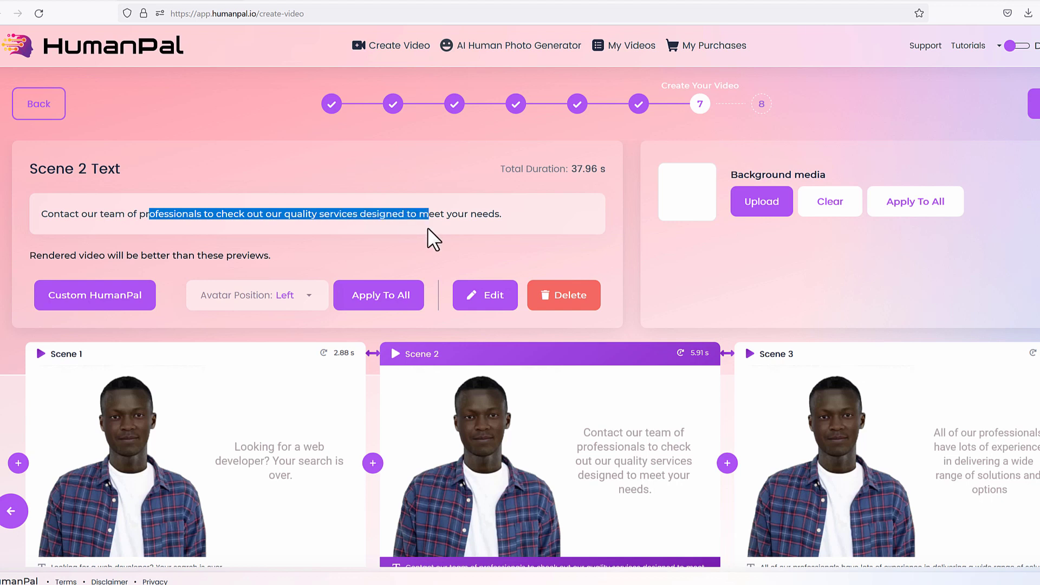
{"action": "left_click", "coordinate": [502, 222]}
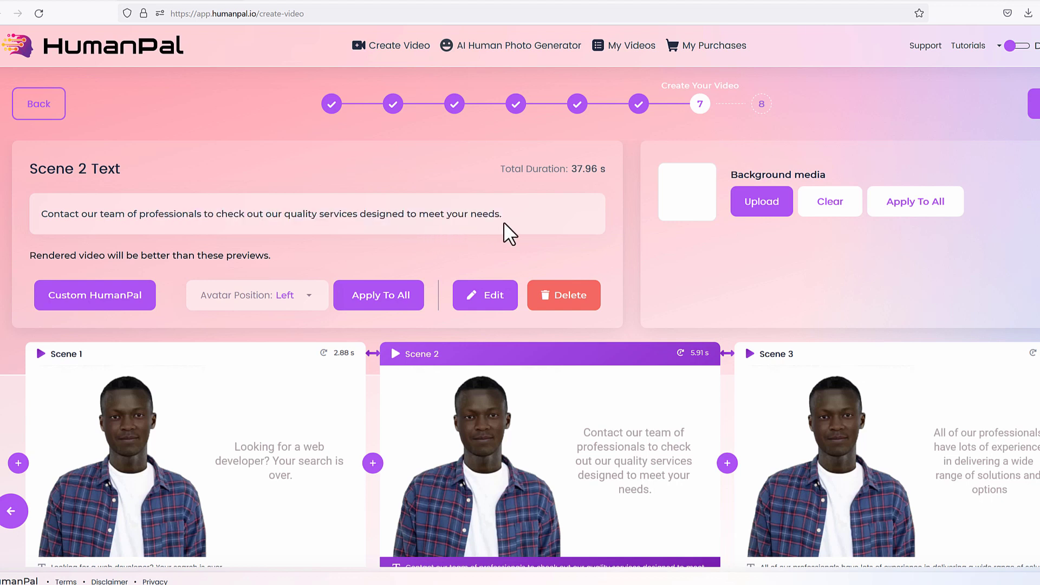
{"action": "left_click", "coordinate": [949, 440]}
{"action": "left_click_drag", "start_coordinate": [69, 213], "coordinate": [517, 213]}
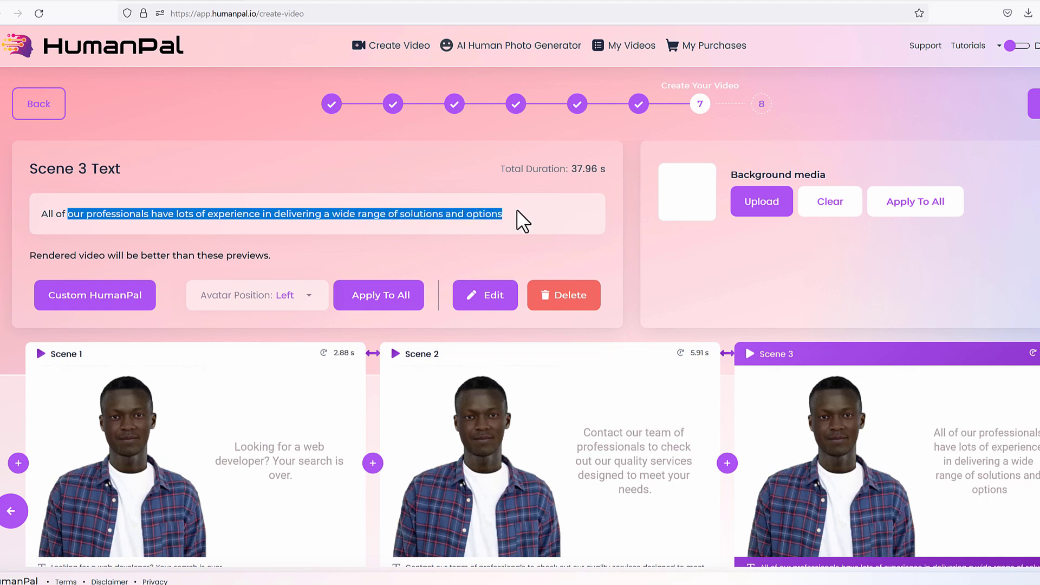
{"action": "left_click", "coordinate": [517, 213]}
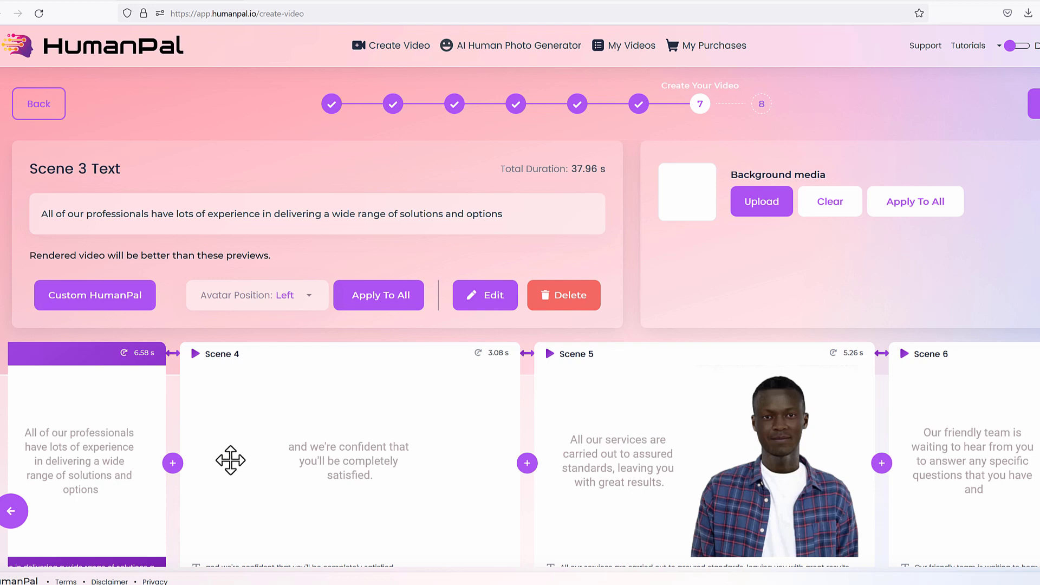
Step: Copy the Scene 4 text "and we're confident that you'll be completely satisfied." and delete that scene
{"action": "left_click", "coordinate": [329, 445]}
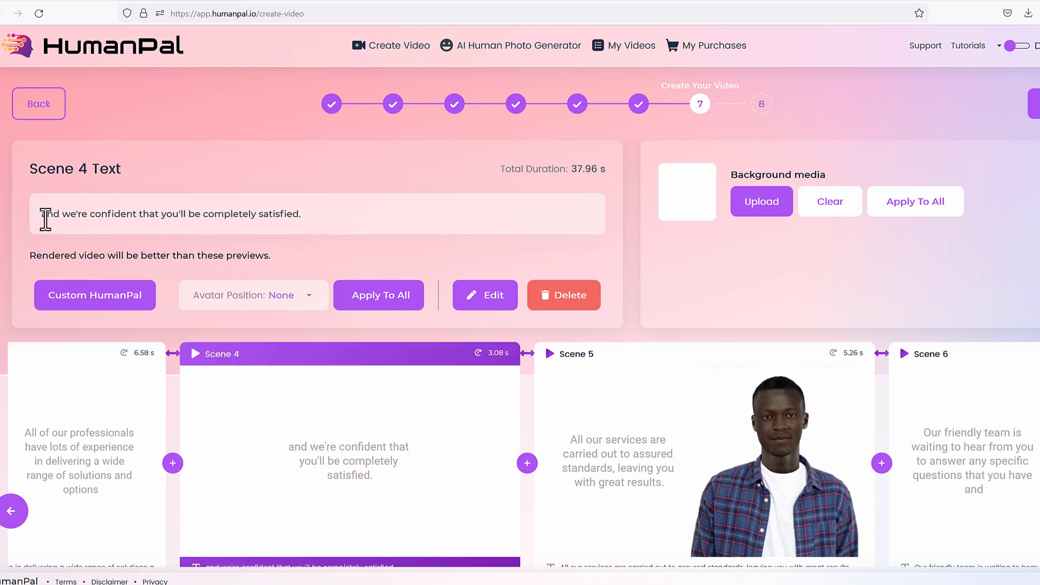
{"action": "triple_click", "coordinate": [271, 215]}
{"action": "right_click", "coordinate": [271, 214]}
{"action": "left_click", "coordinate": [322, 244]}
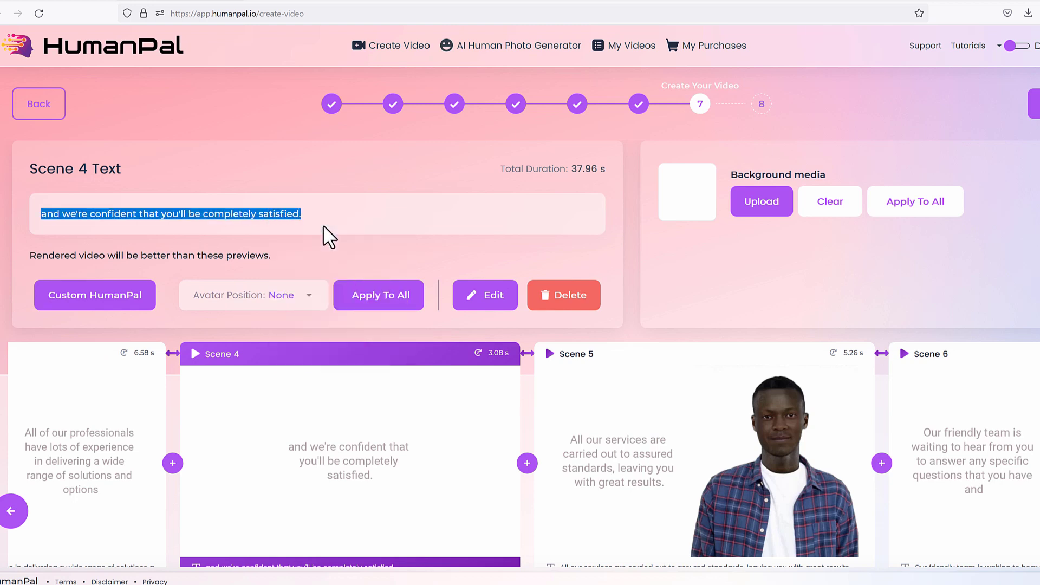
{"action": "left_click", "coordinate": [564, 297]}
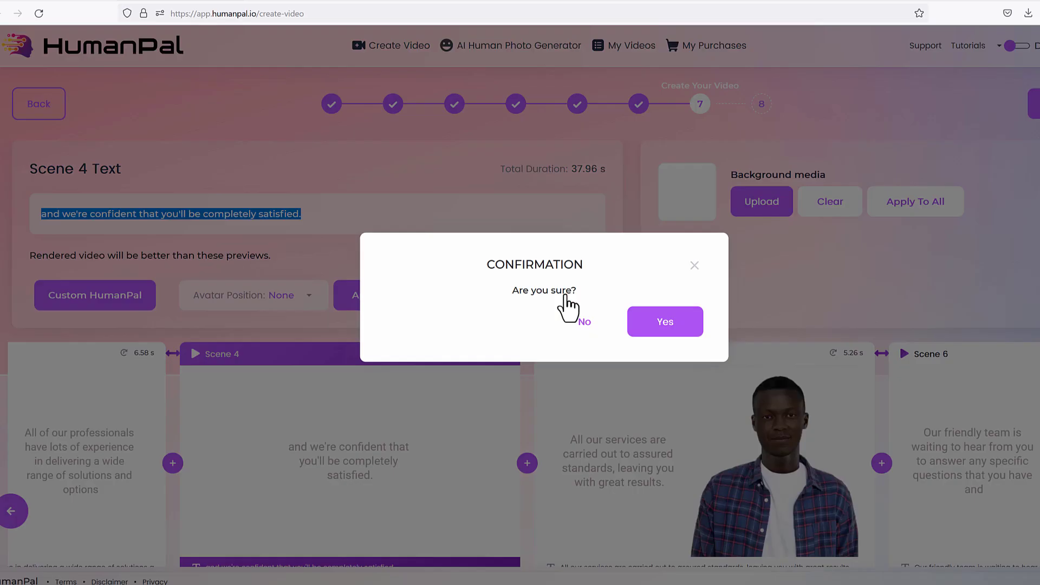
{"action": "left_click", "coordinate": [685, 328]}
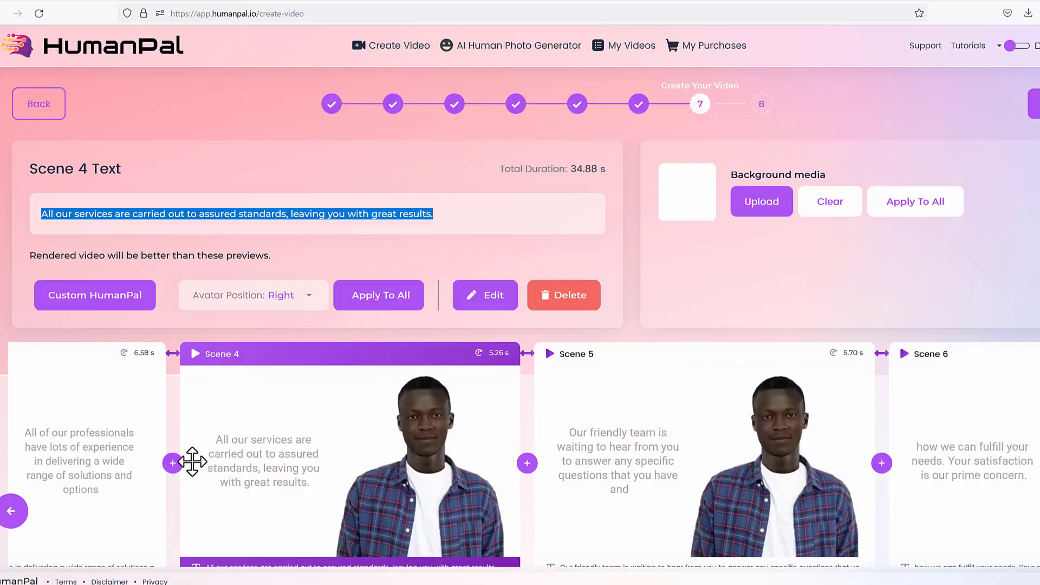
Step: Start a new scene directly after Scene 3 and paste the copied sentence as its text
{"action": "left_click", "coordinate": [119, 441]}
{"action": "left_click", "coordinate": [173, 464]}
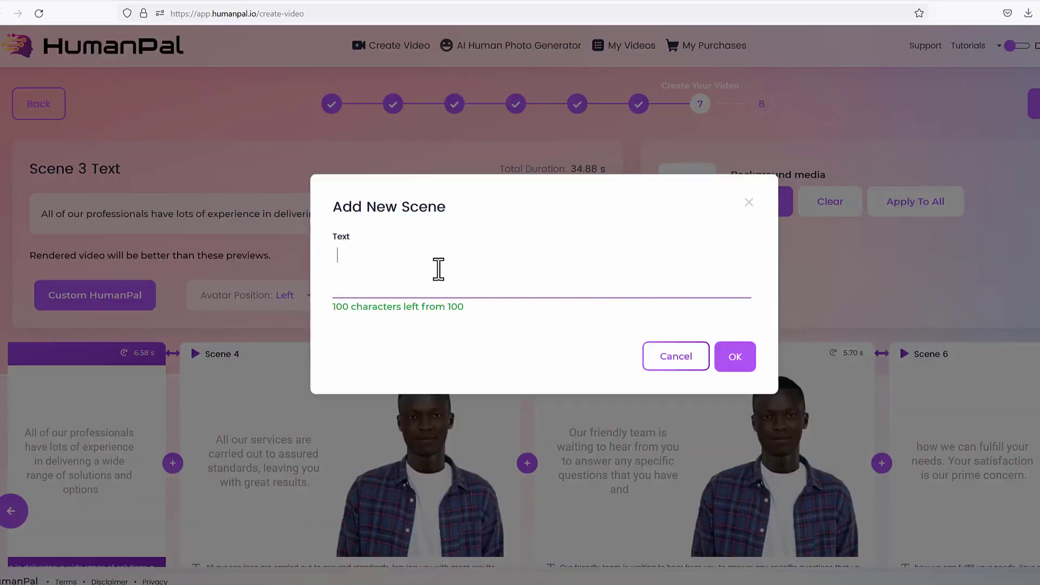
{"action": "right_click", "coordinate": [439, 269]}
{"action": "left_click", "coordinate": [471, 340]}
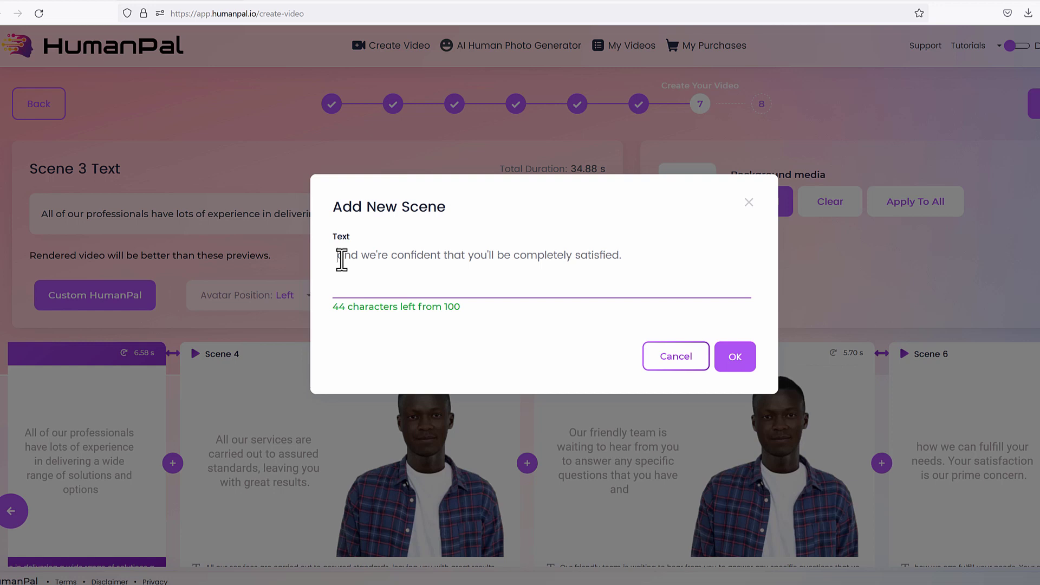
Step: Put "Our solutions are professional" before "and we're confident that you'll be completely satisfied." and add the new scene
{"action": "type", "text": "our solutoins"}
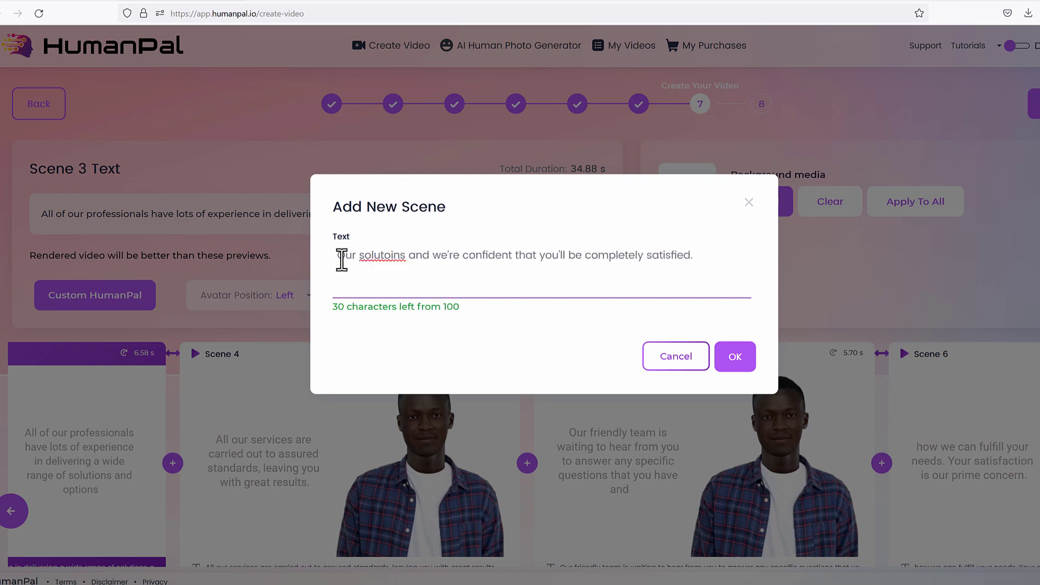
{"action": "key", "text": "BackSpace"}
{"action": "key", "text": "BackSpace"}
{"action": "key", "text": "BackSpace"}
{"action": "key", "text": "BackSpace"}
{"action": "type", "text": "ions are "}
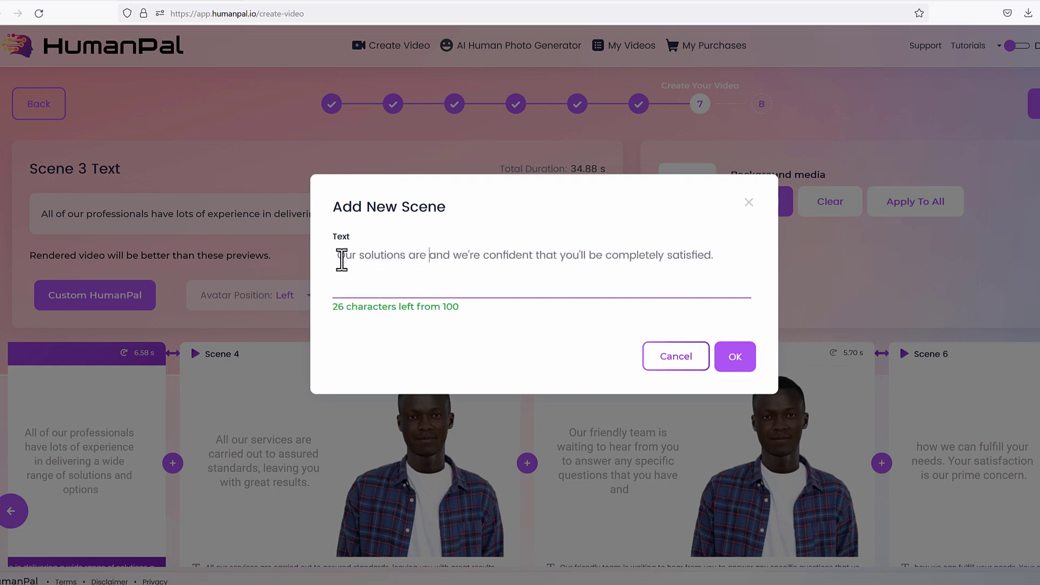
{"action": "type", "text": "profes"}
{"action": "type", "text": "sional"}
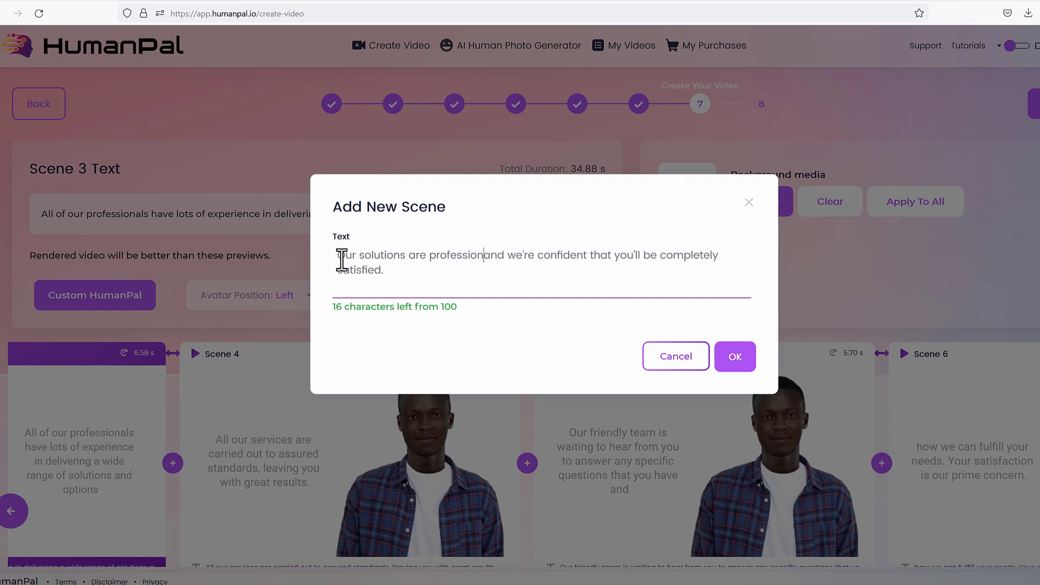
{"action": "left_click", "coordinate": [537, 268]}
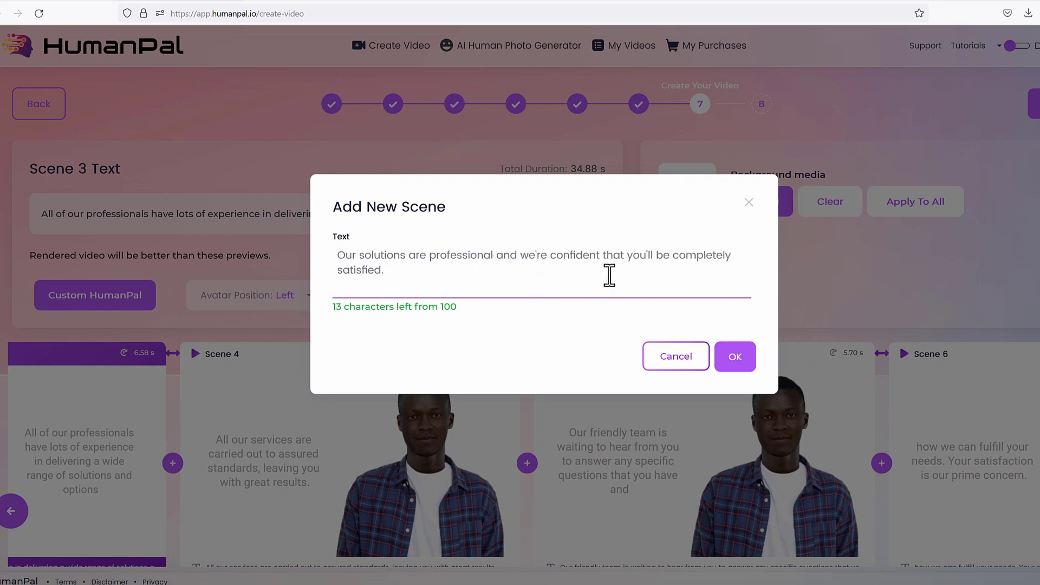
{"action": "left_click", "coordinate": [737, 358]}
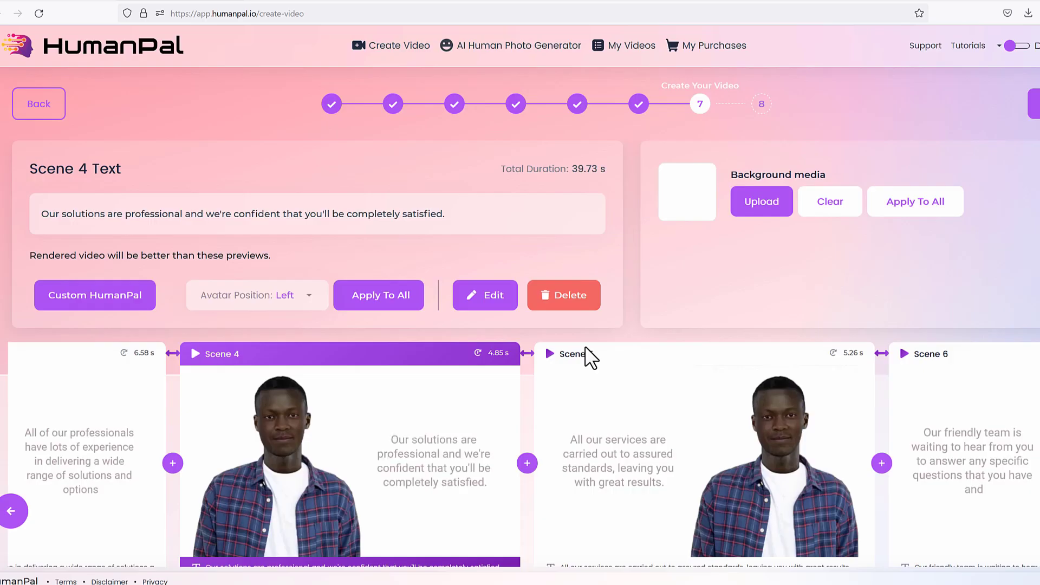
Step: Swap the order of Scenes 3 and 4, and swap them back again
{"action": "left_click_drag", "start_coordinate": [350, 437], "coordinate": [267, 360]}
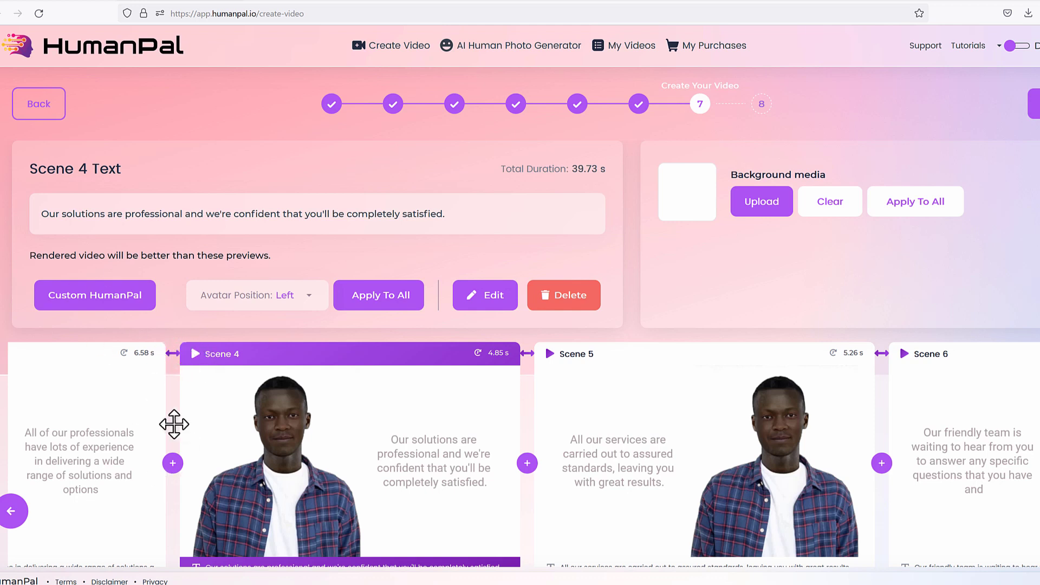
{"action": "left_click", "coordinate": [172, 354]}
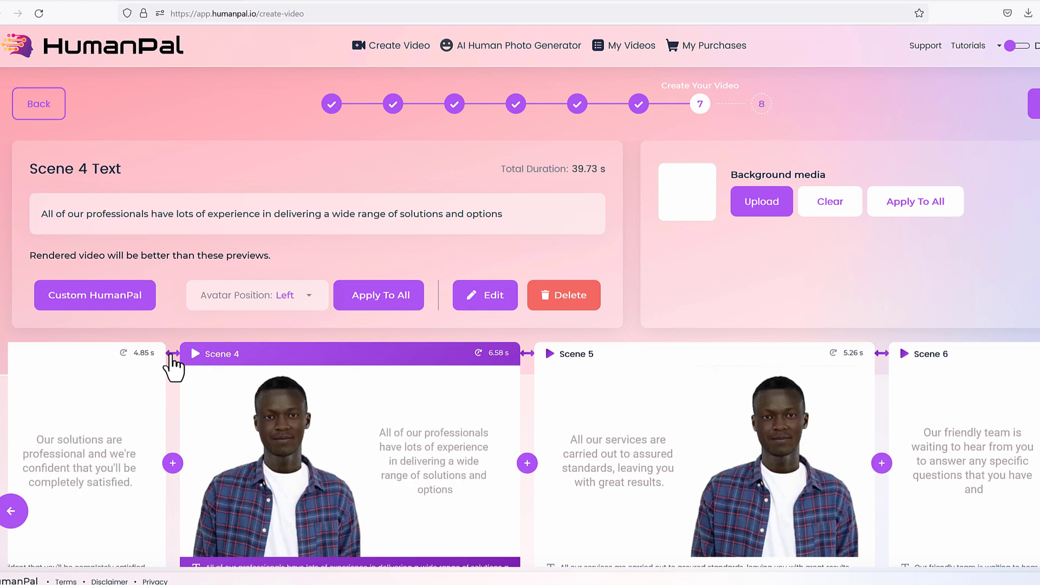
{"action": "left_click", "coordinate": [171, 355]}
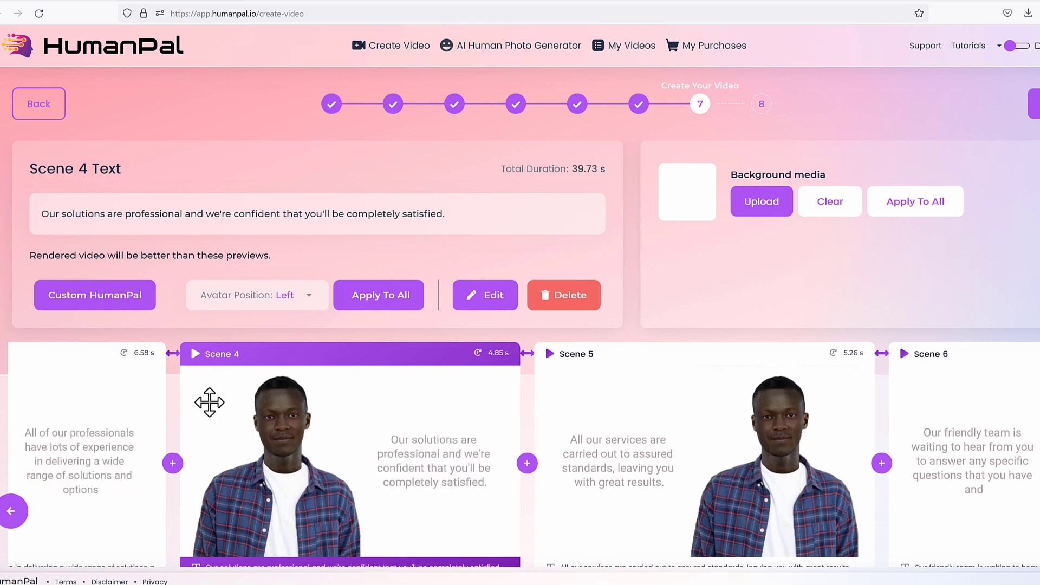
{"action": "left_click", "coordinate": [9, 525]}
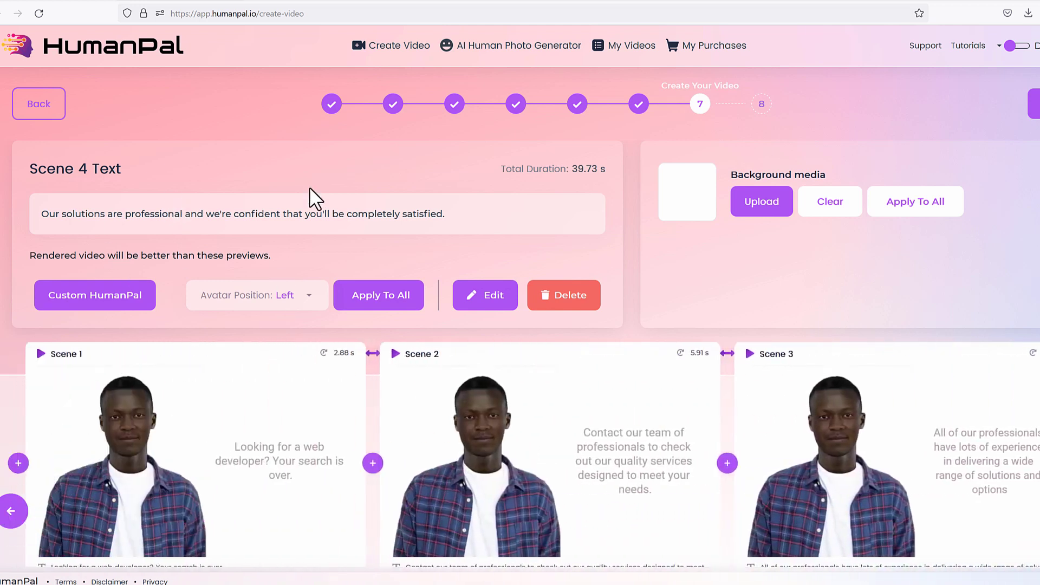
{"action": "left_click_drag", "start_coordinate": [31, 165], "coordinate": [171, 165]}
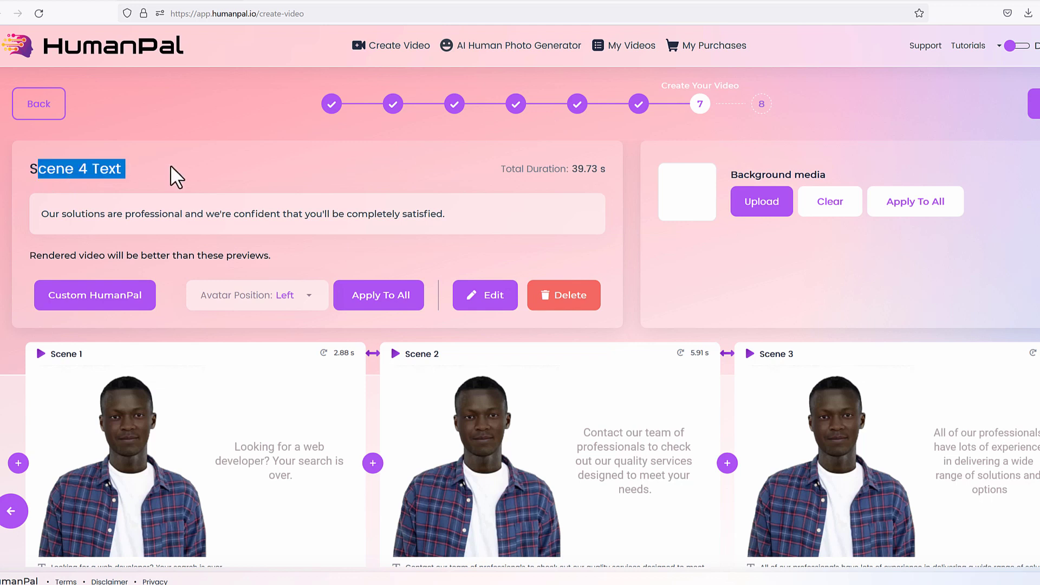
{"action": "left_click", "coordinate": [172, 165]}
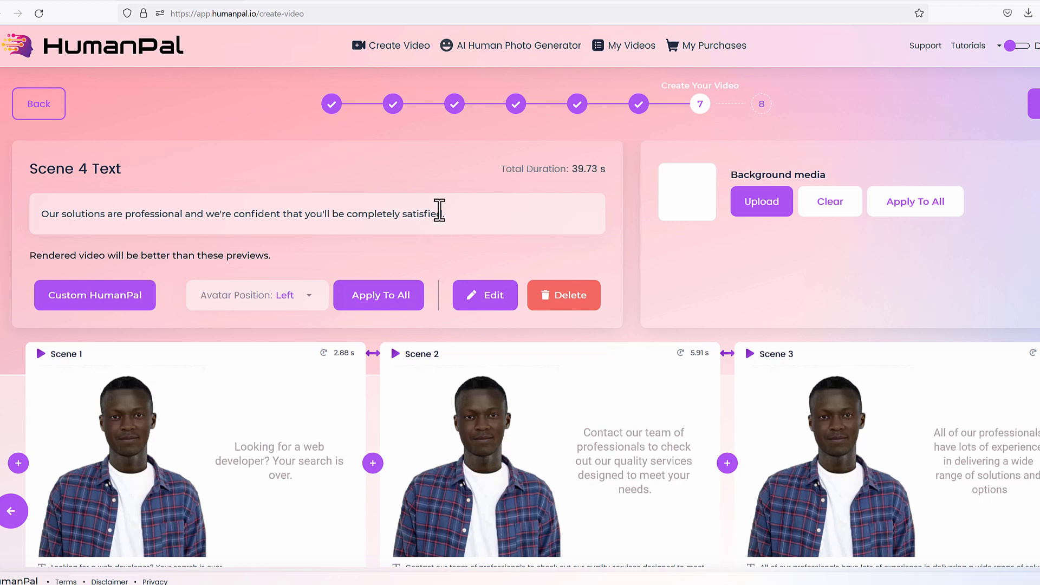
{"action": "left_click_drag", "start_coordinate": [439, 214], "coordinate": [16, 213]}
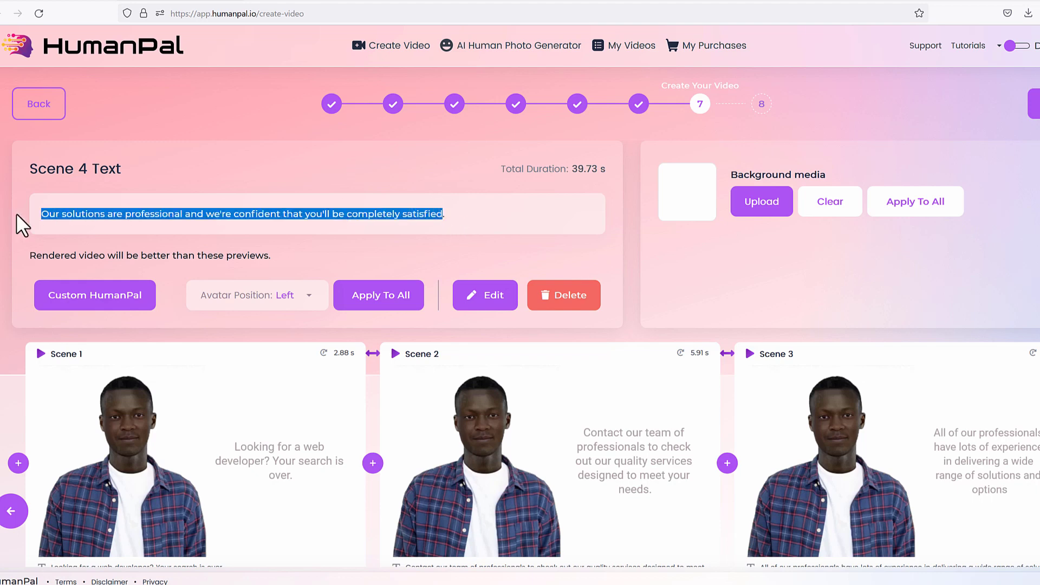
{"action": "left_click", "coordinate": [85, 213]}
{"action": "triple_click", "coordinate": [85, 213]}
{"action": "left_click", "coordinate": [435, 211]}
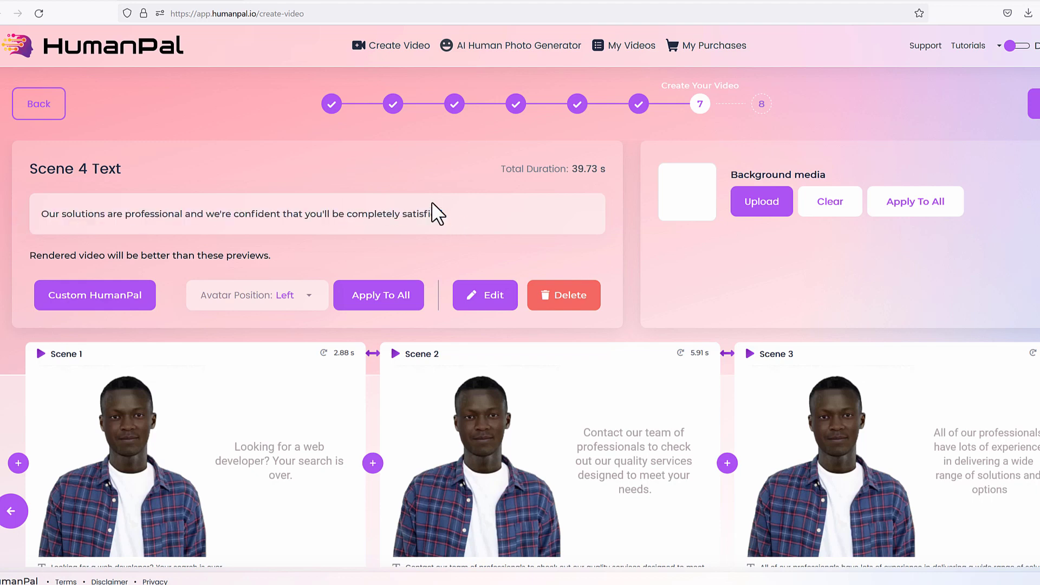
Step: Open the form for adding a new scene between Scenes 1 and 2, and cancel it without entering text
{"action": "left_click", "coordinate": [371, 465]}
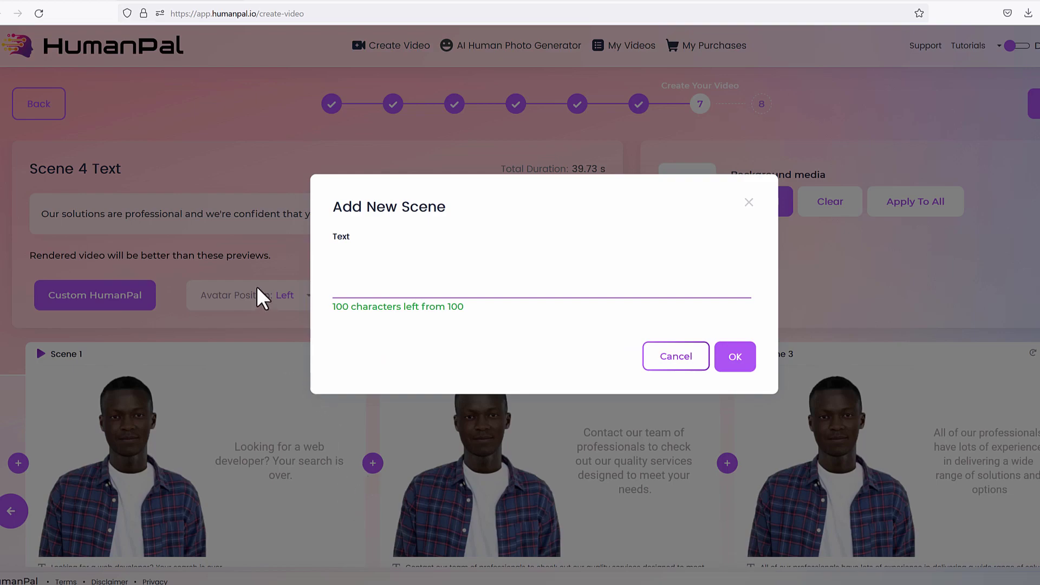
{"action": "left_click", "coordinate": [683, 359]}
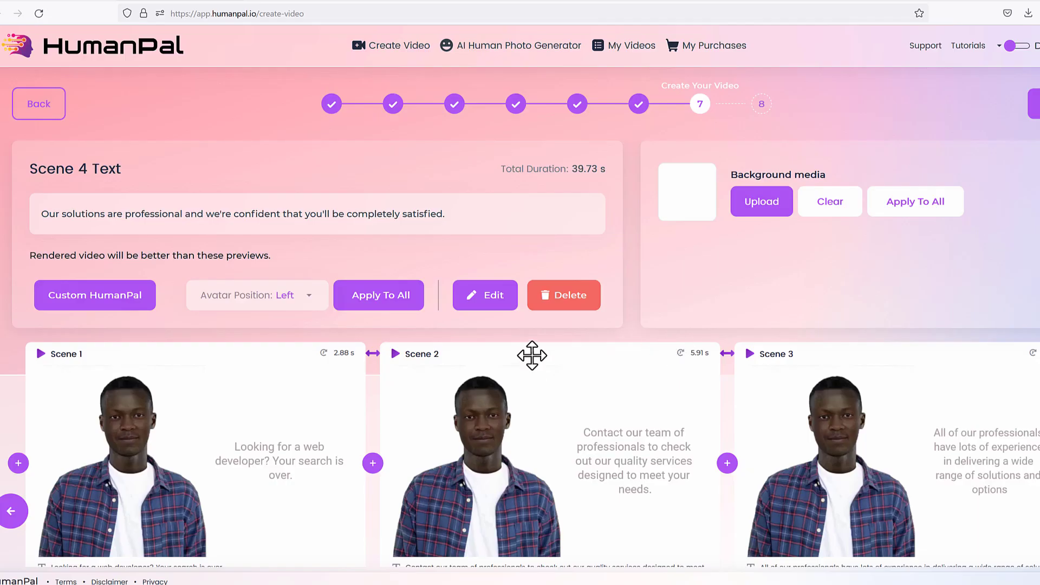